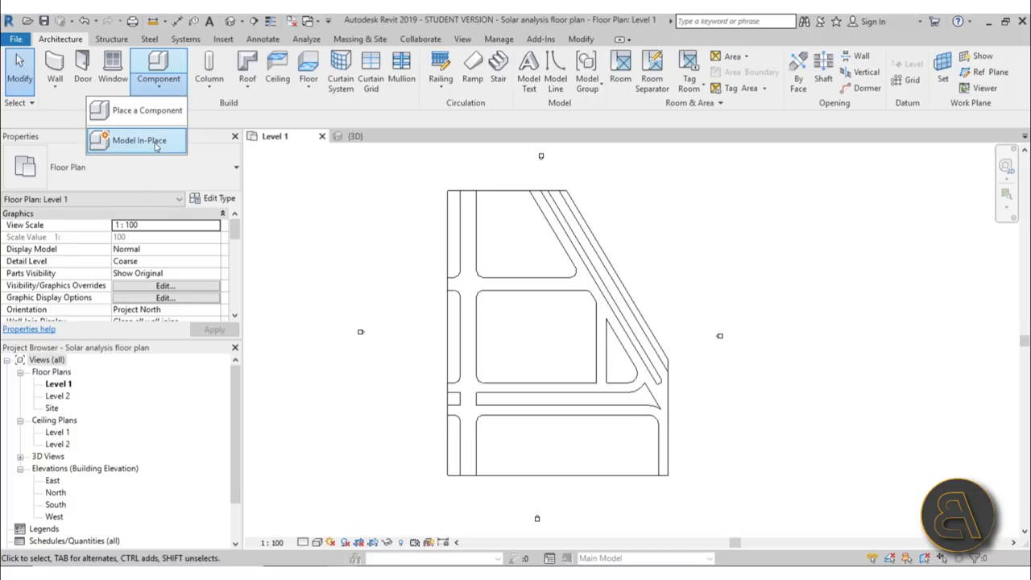
Create an in-place component in the Generic Models category with the name Generic Models 1
left_click(140, 141)
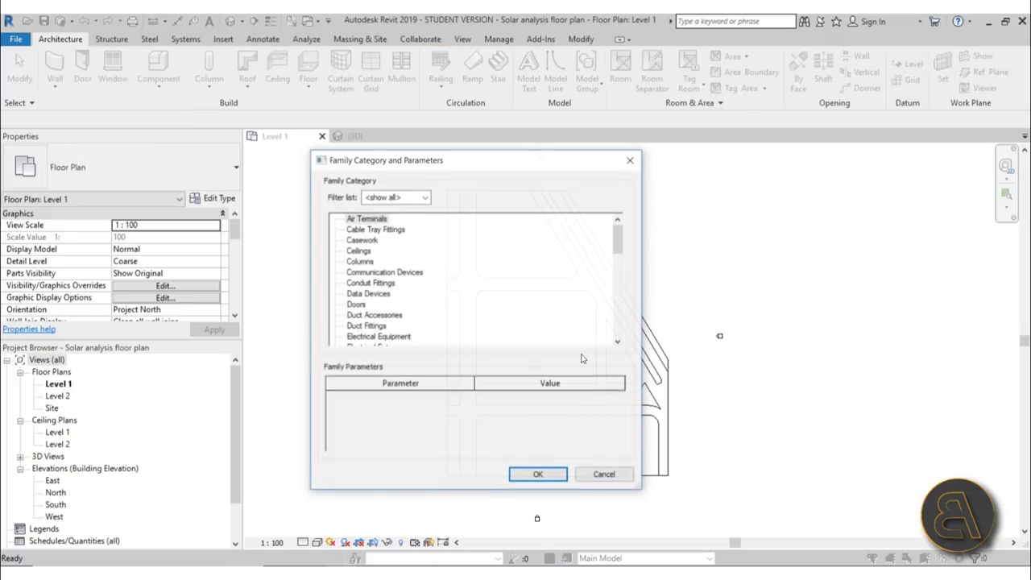
scroll(473, 261, "down", 2)
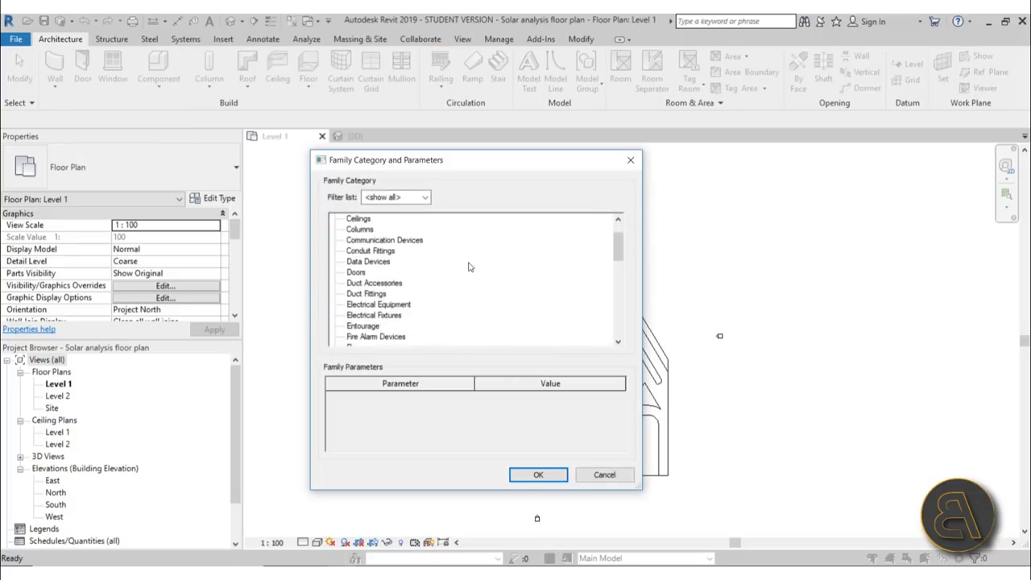
scroll(432, 286, "down", 1)
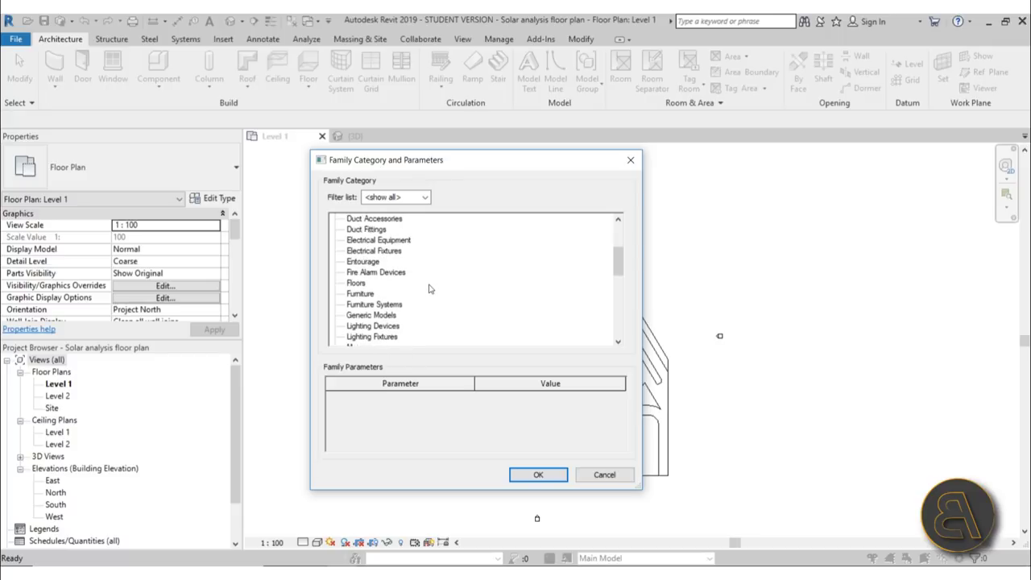
left_click(528, 476)
left_click(333, 299)
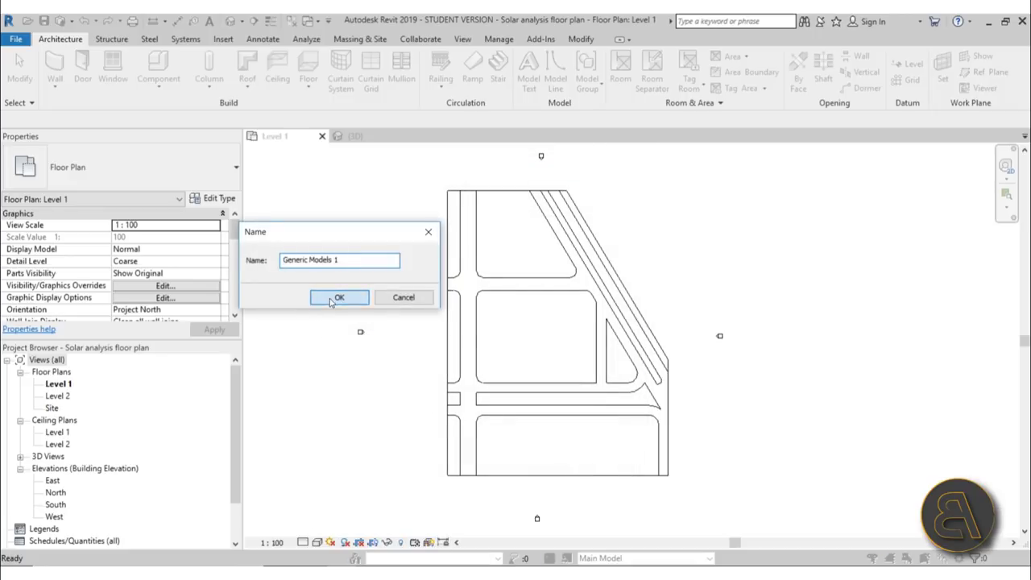
Create a solid extrusion from the outer site boundary by picking its top, diagonal, right, bottom and left lines
middle_click_drag(537, 364, 522, 359)
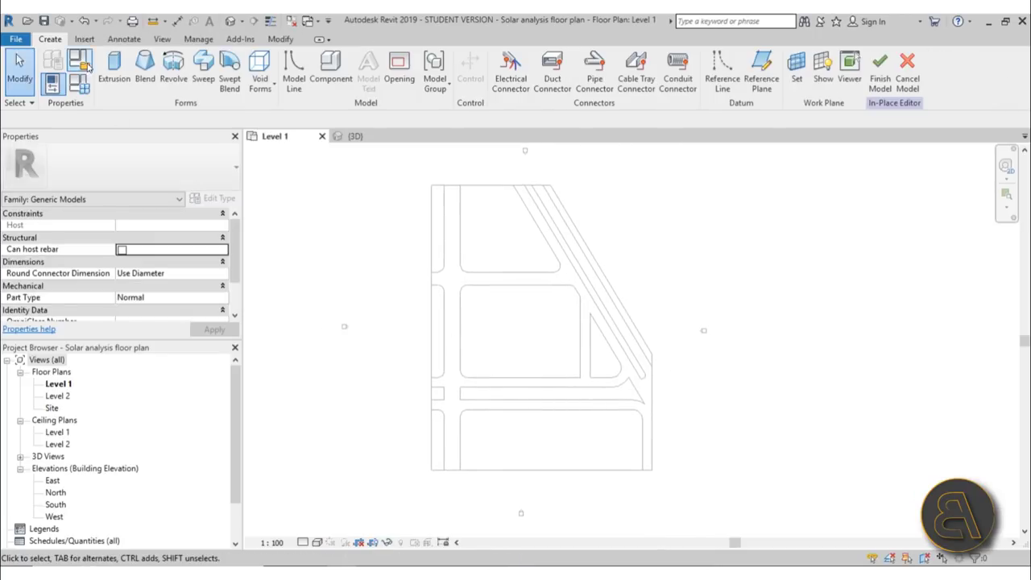
left_click(116, 72)
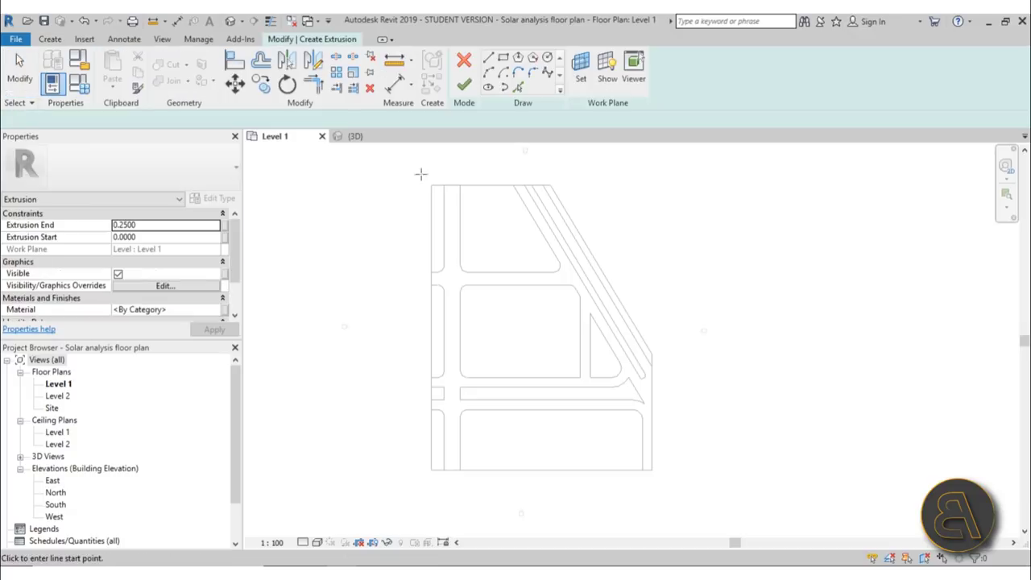
key("p")
key("l")
left_click(479, 187)
left_click(577, 224)
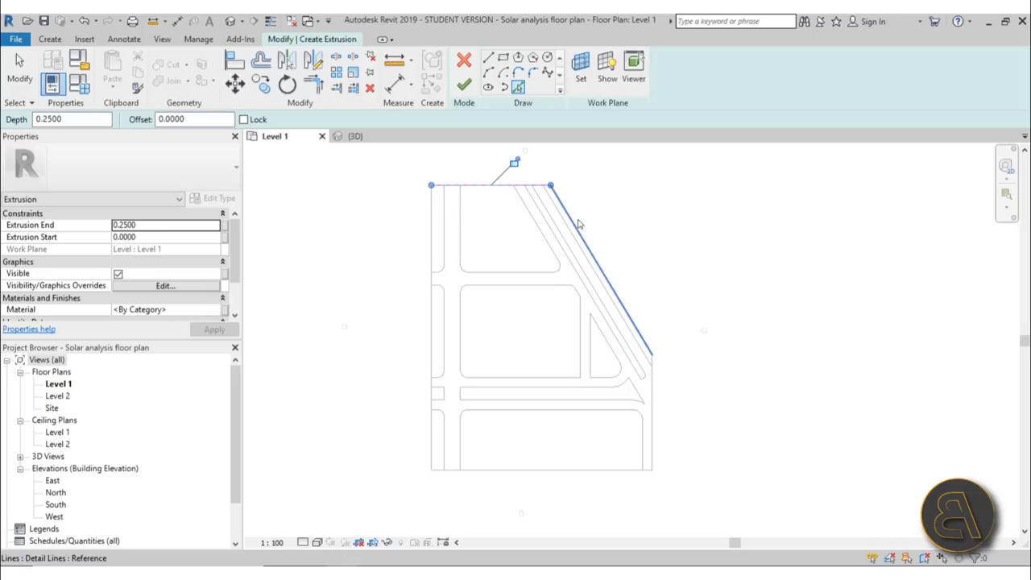
left_click(628, 318)
left_click(655, 408)
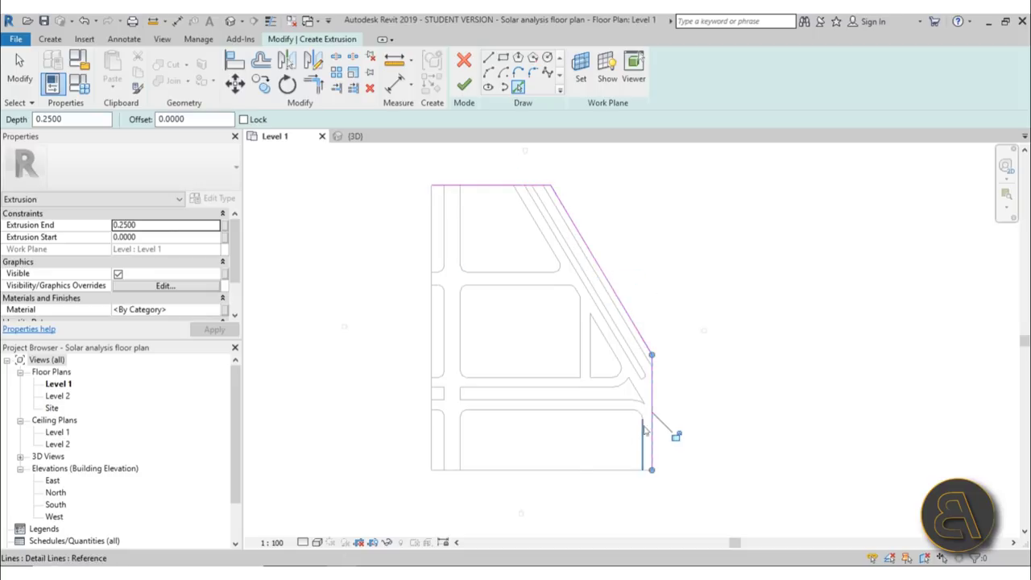
left_click(541, 470)
left_click(431, 428)
left_click(458, 87)
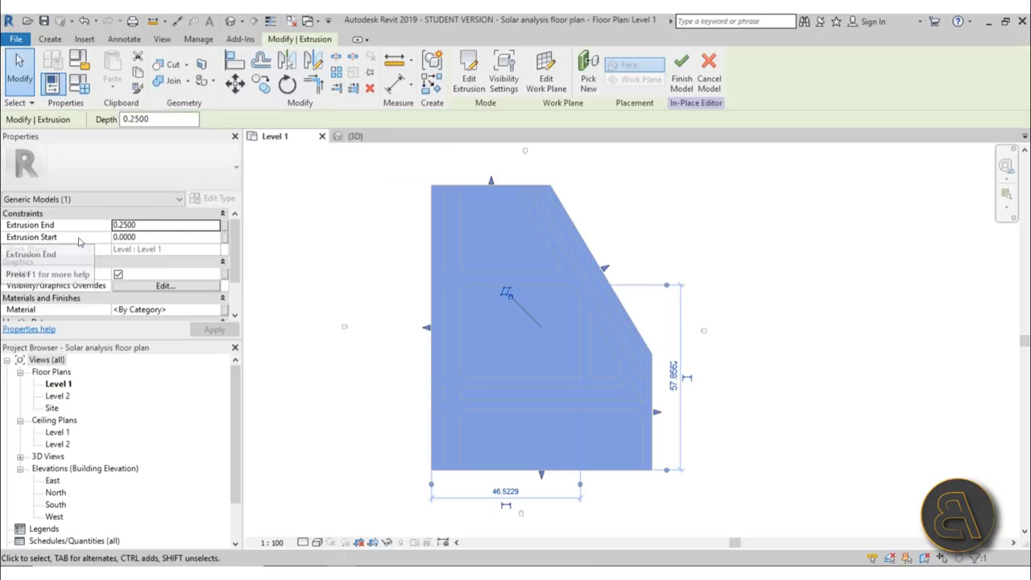
Set the site extrusion's end to 0 and its start to -5000
left_click(153, 225)
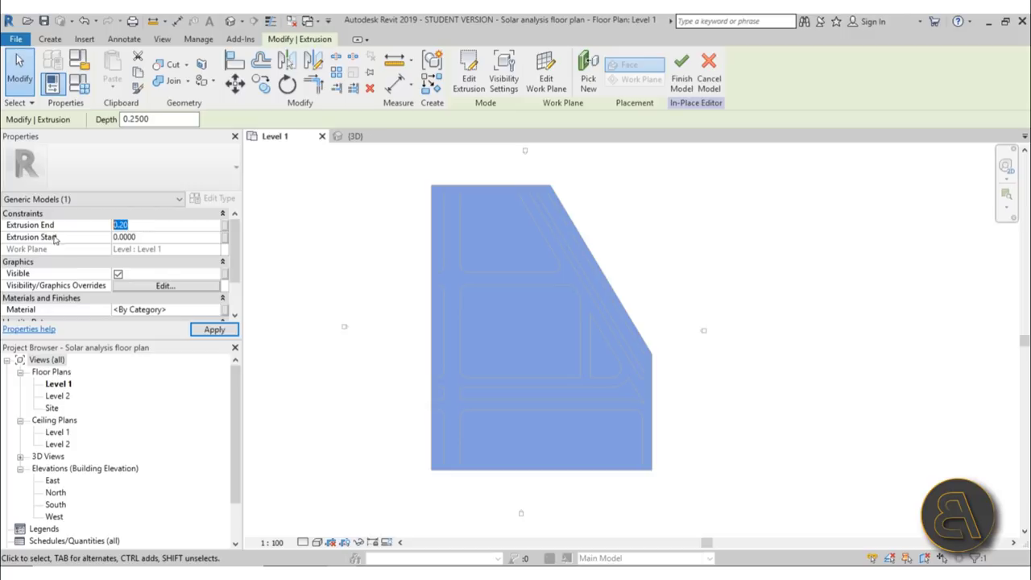
left_click(169, 238)
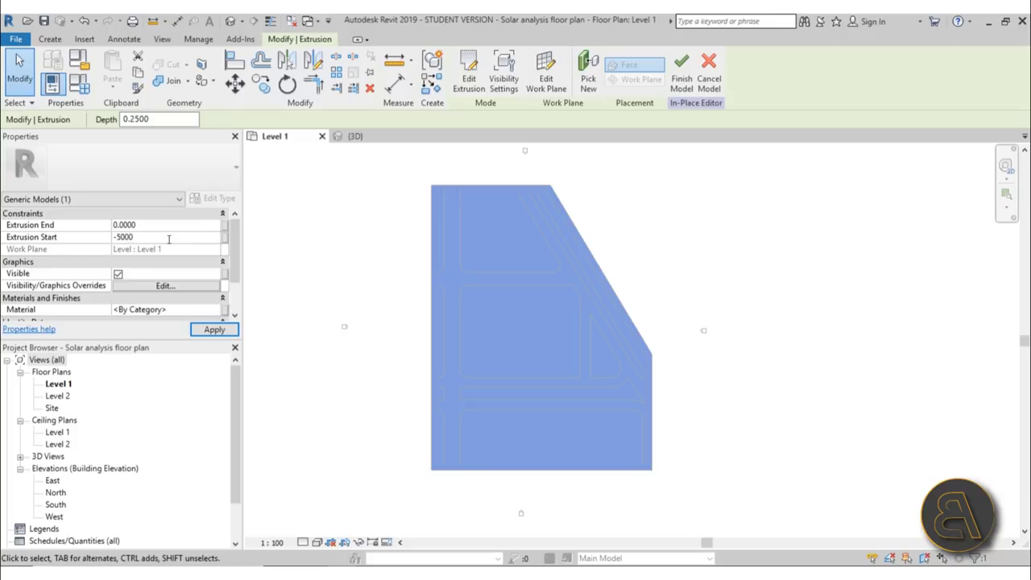
left_click(196, 332)
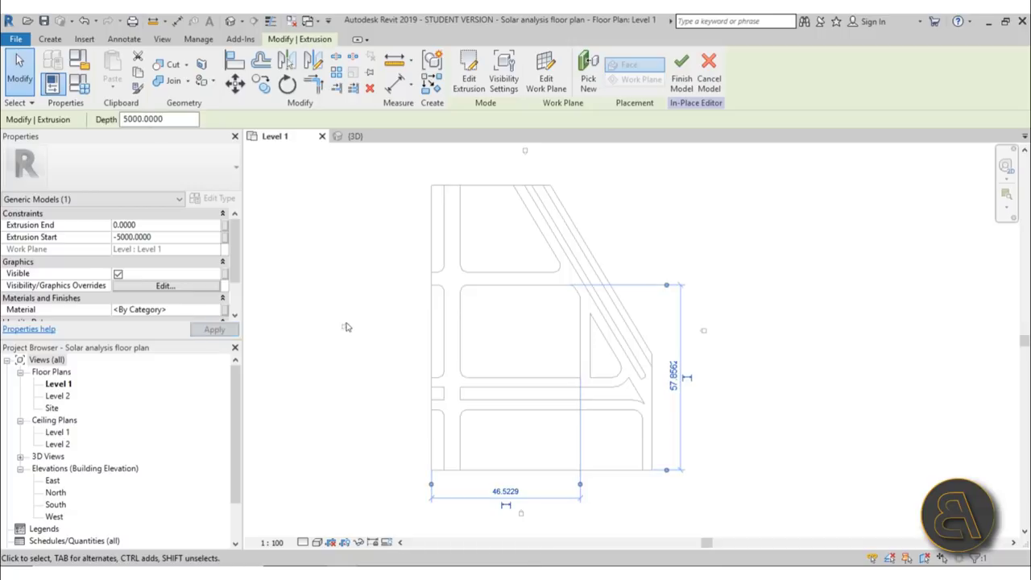
key("Escape")
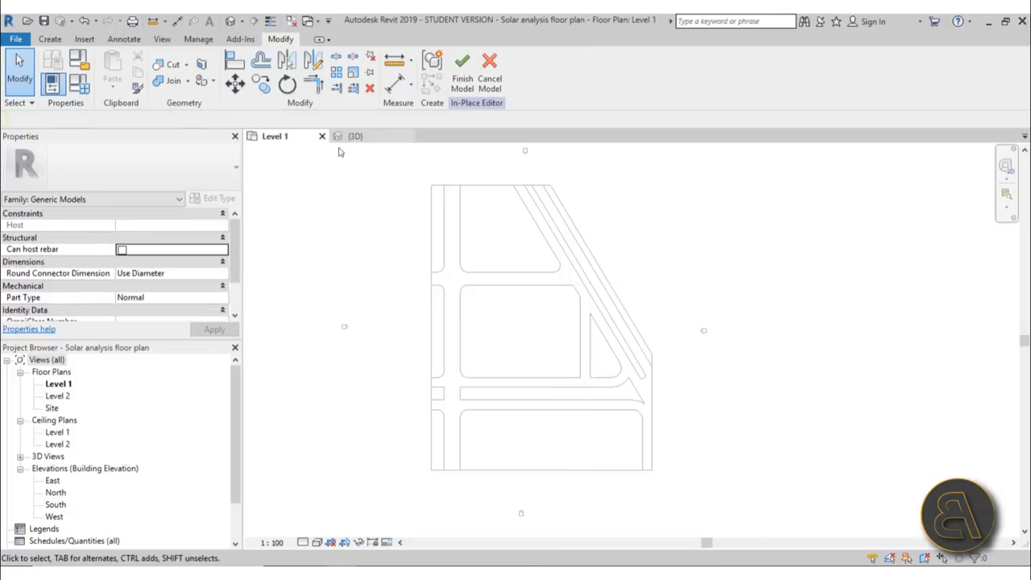
Check the project's length unit and leave the unit settings unchanged
key("u")
key("n")
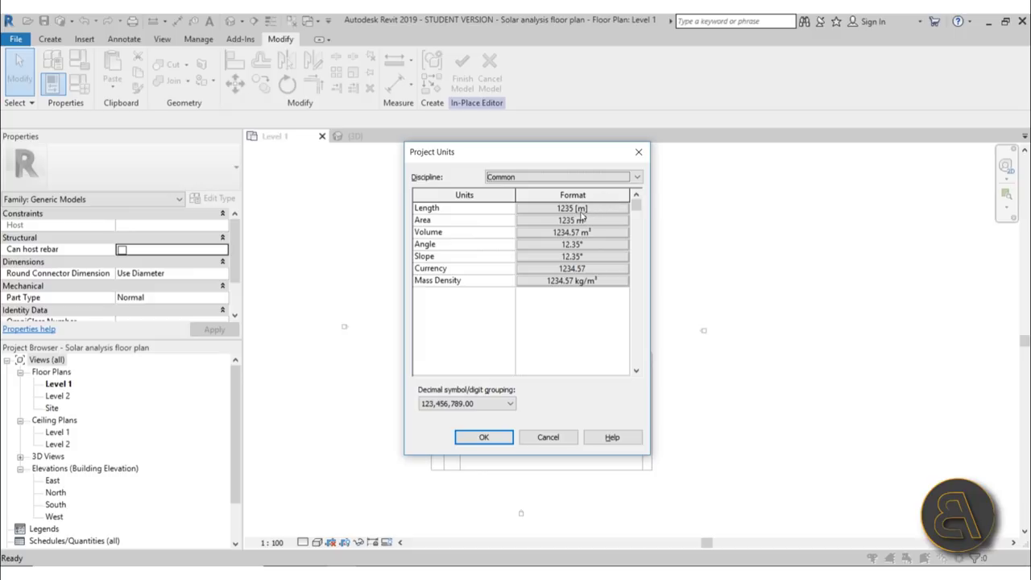
left_click(539, 442)
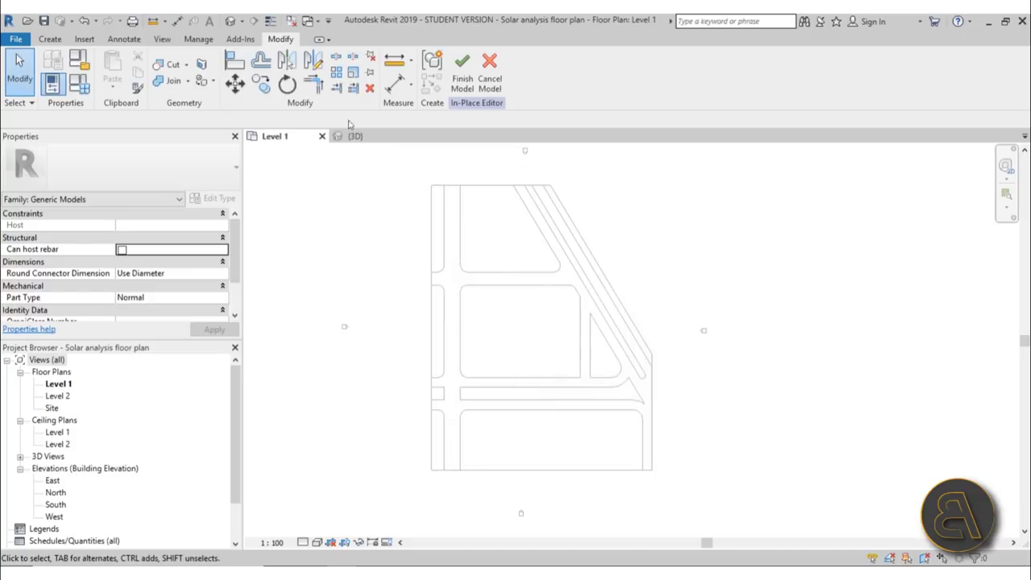
In the 3D view, set the site extrusion's start to -5
left_click(231, 22)
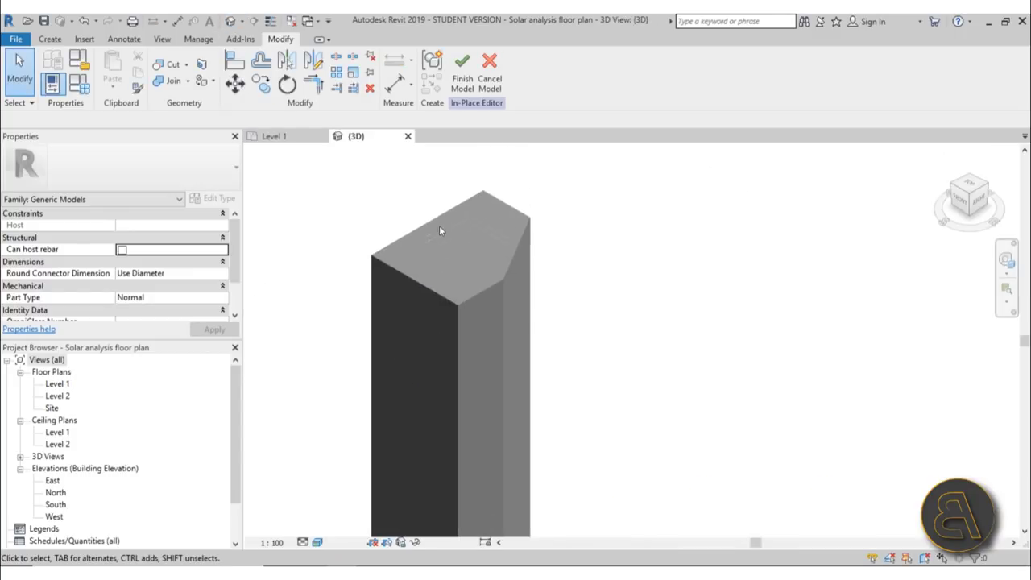
left_click(505, 311)
left_click(170, 236)
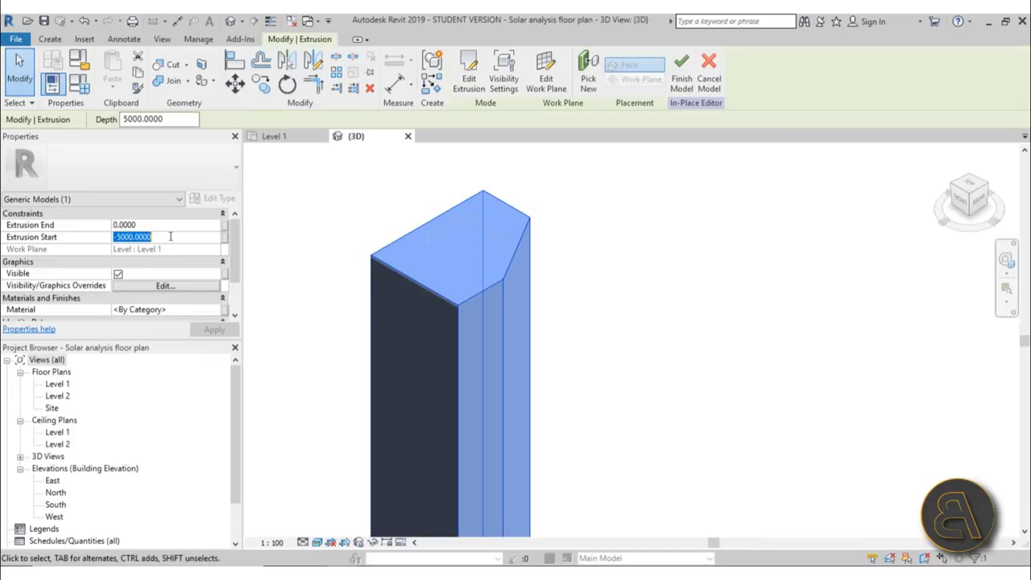
type("-5")
key("Tab")
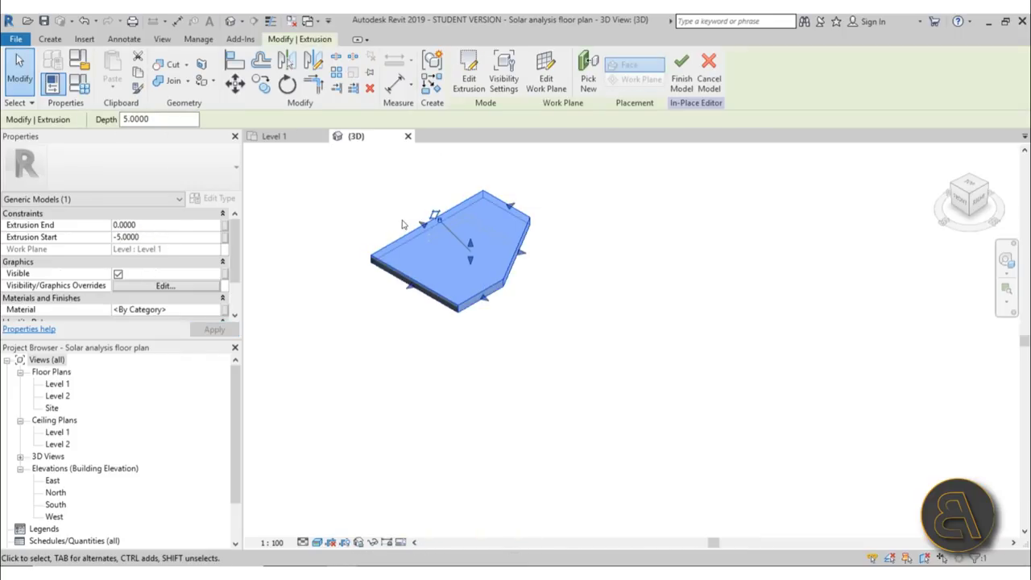
left_click(377, 206)
scroll(353, 339, "up", 4)
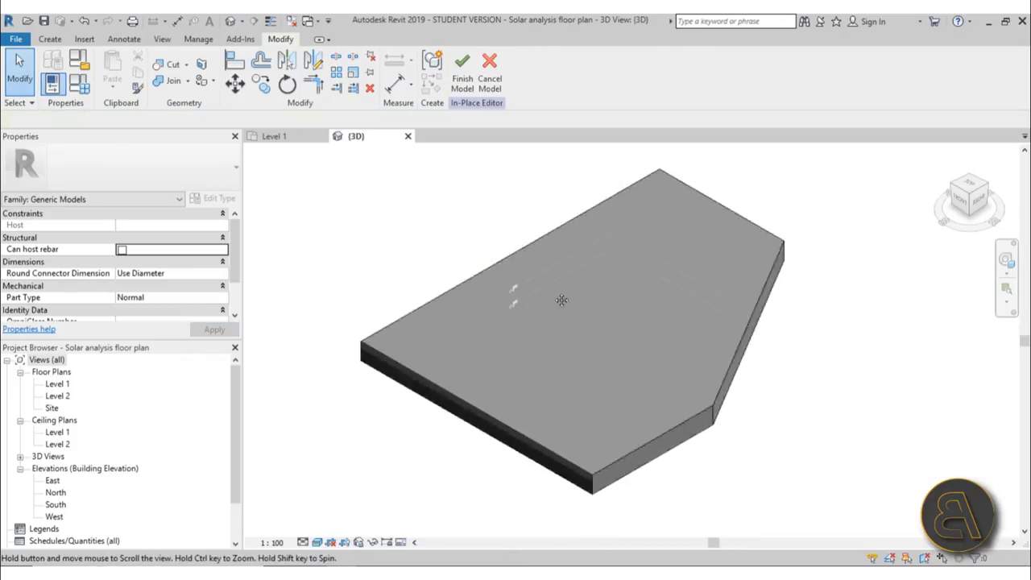
Begin a void extrusion in the Level 1 plan and pick the line chain outlining the upper city block
double_click(56, 384)
middle_click_drag(430, 328, 446, 325)
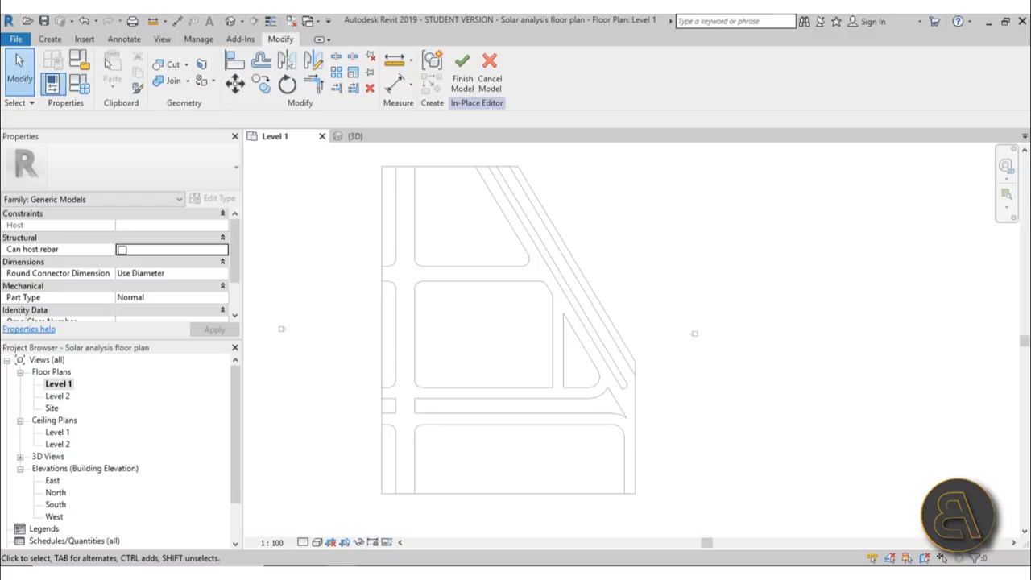
left_click(63, 41)
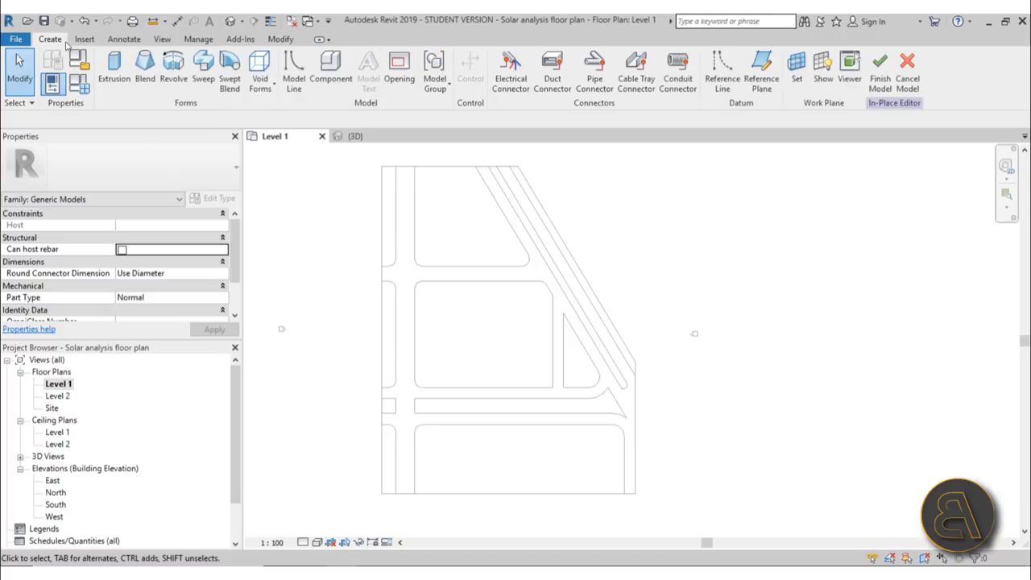
left_click(259, 81)
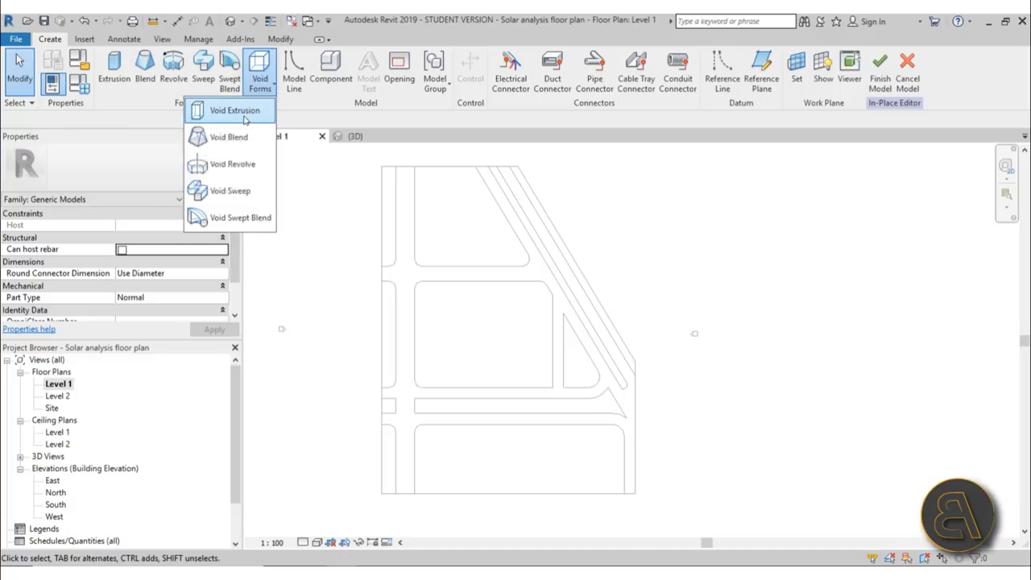
left_click(249, 113)
left_click(518, 87)
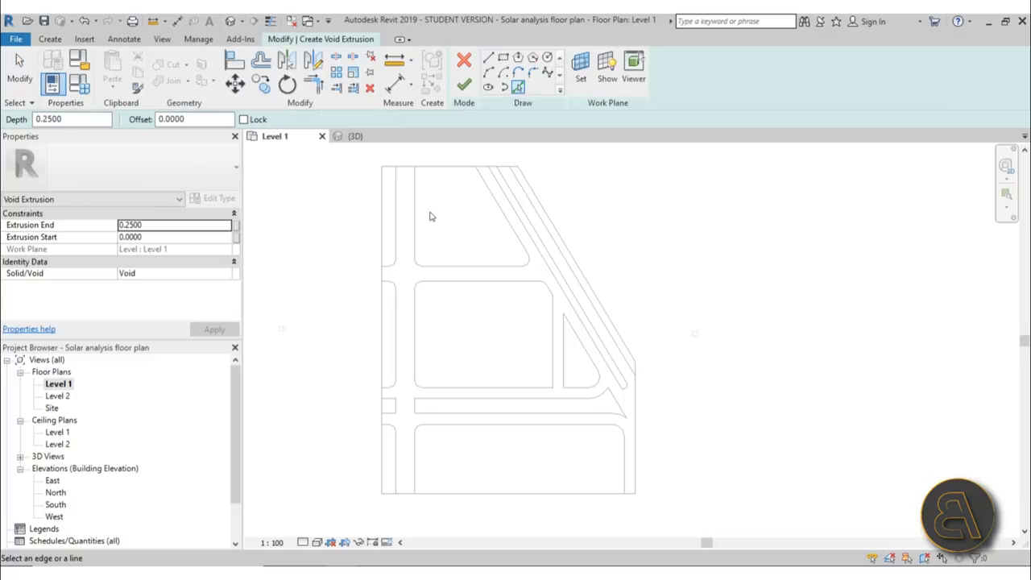
key("Tab")
left_click(416, 218)
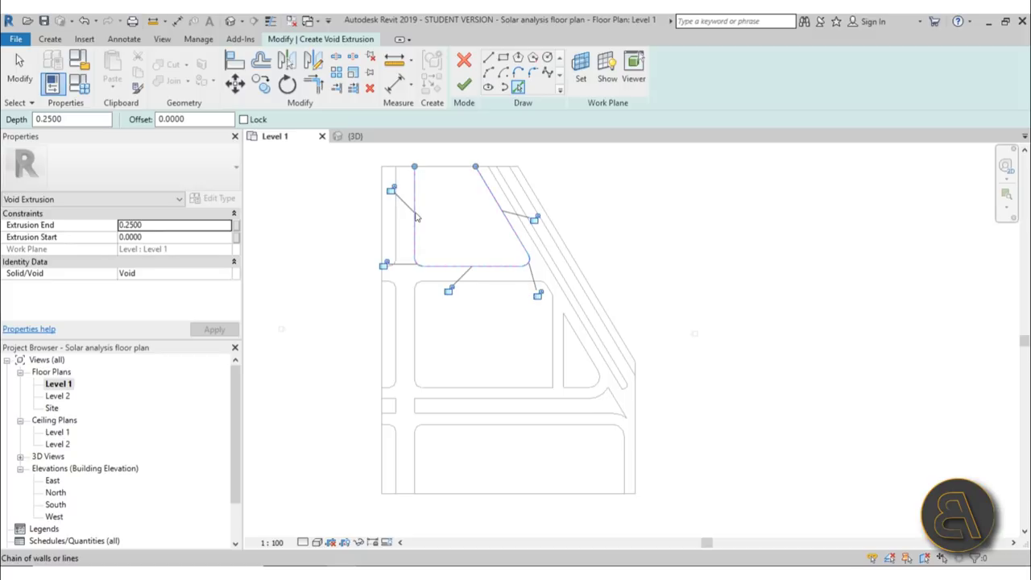
Add the outlines of the large central block and the triangular block beside it to the void sketch
key("Tab")
left_click(429, 282)
scroll(580, 393, "up", 4)
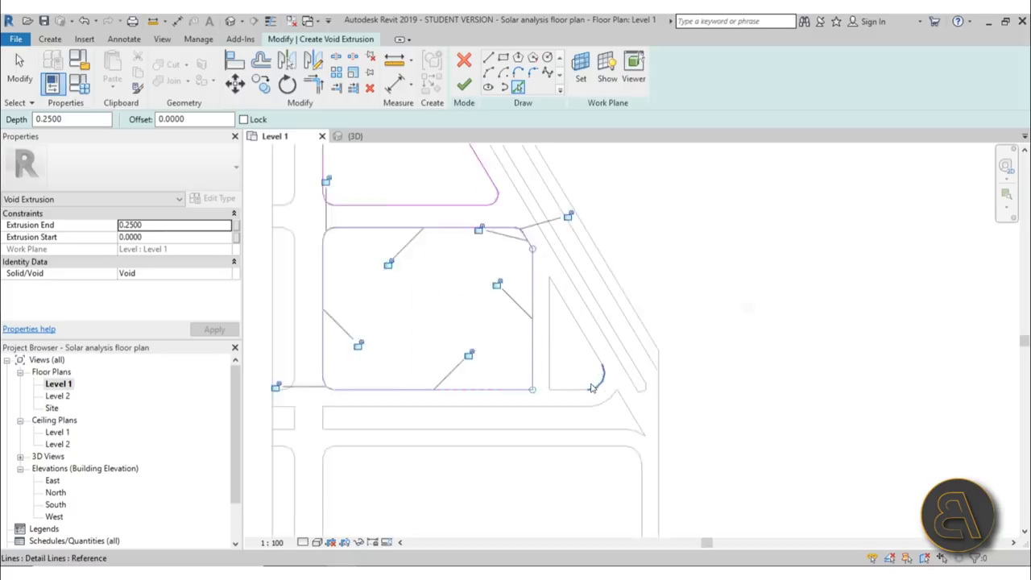
key("Tab")
left_click(580, 393)
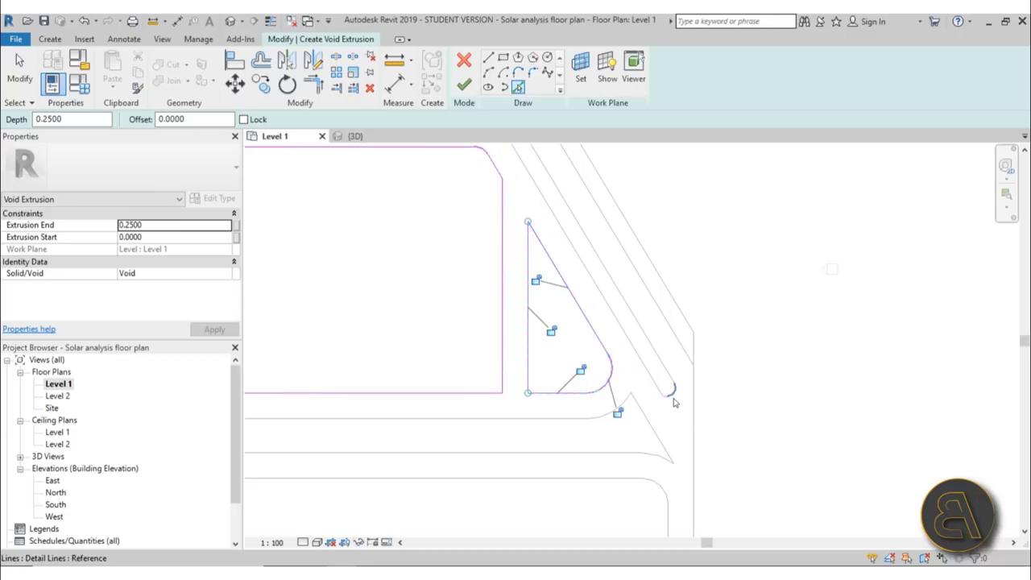
Pick the edges of the narrow diagonal strip with the rounded end, plus the adjacent diagonal line, for the void sketch
scroll(657, 388, "up", 5)
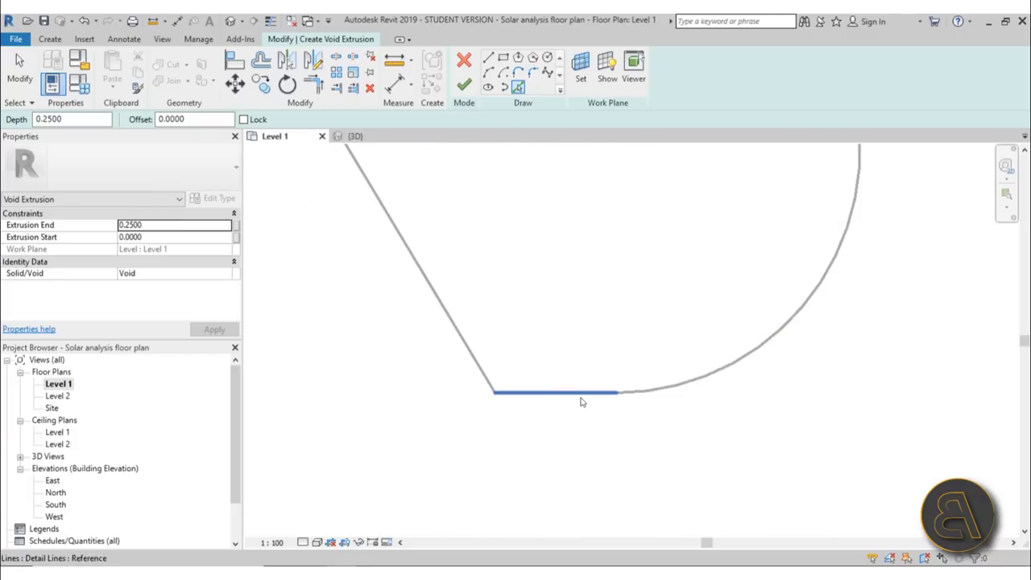
left_click(580, 393)
left_click(427, 278)
left_click(669, 388)
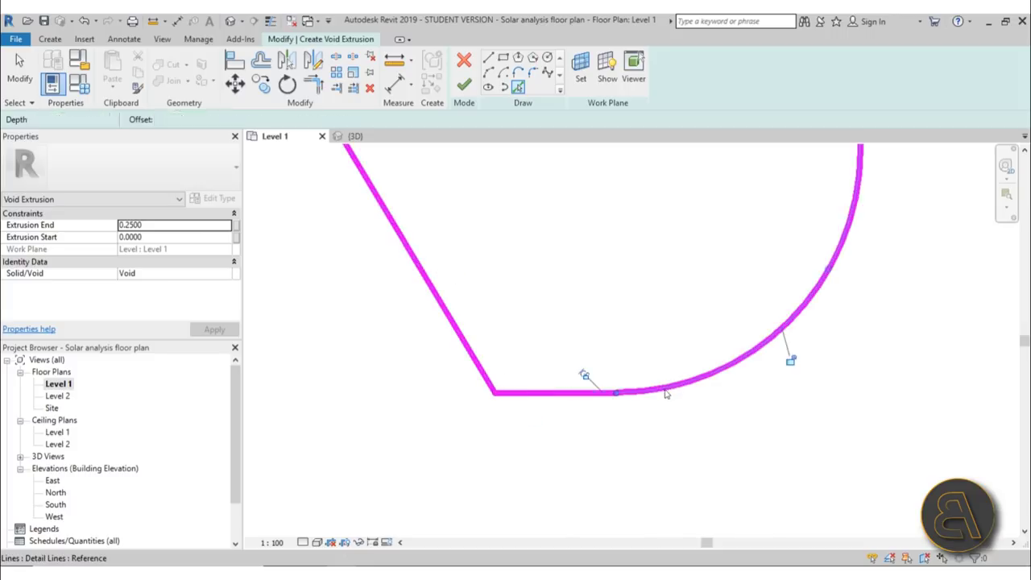
scroll(656, 350, "down", 4)
scroll(651, 352, "down", 3)
middle_click_drag(651, 352, 602, 453)
scroll(483, 211, "up", 2)
left_click(486, 205)
Add the right boundary line and the outline of the long horizontal strip above the bottom block to the void sketch
scroll(660, 322, "down", 3)
middle_click_drag(663, 327, 636, 222)
scroll(675, 384, "up", 3)
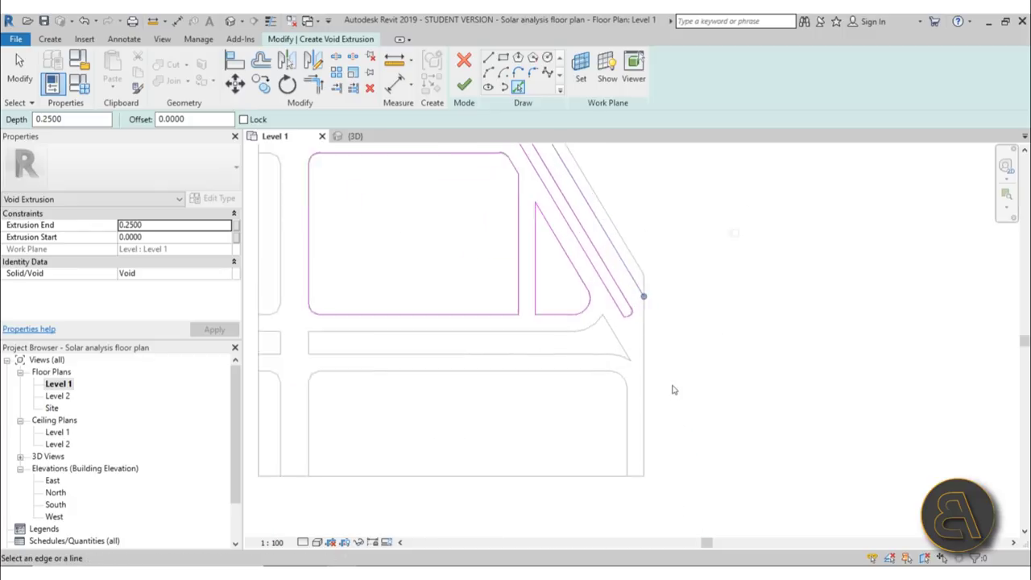
left_click(637, 336)
key("Tab")
left_click(588, 338)
key("Escape")
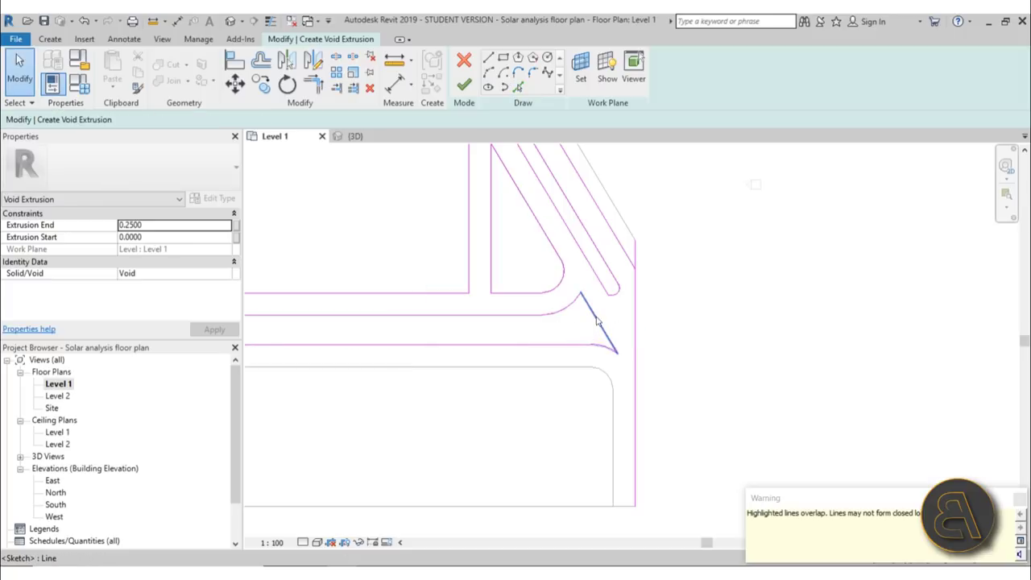
left_click(600, 325)
key("Escape")
Pick the line chain outlining the large bottom block for the void sketch
scroll(624, 322, "down", 5)
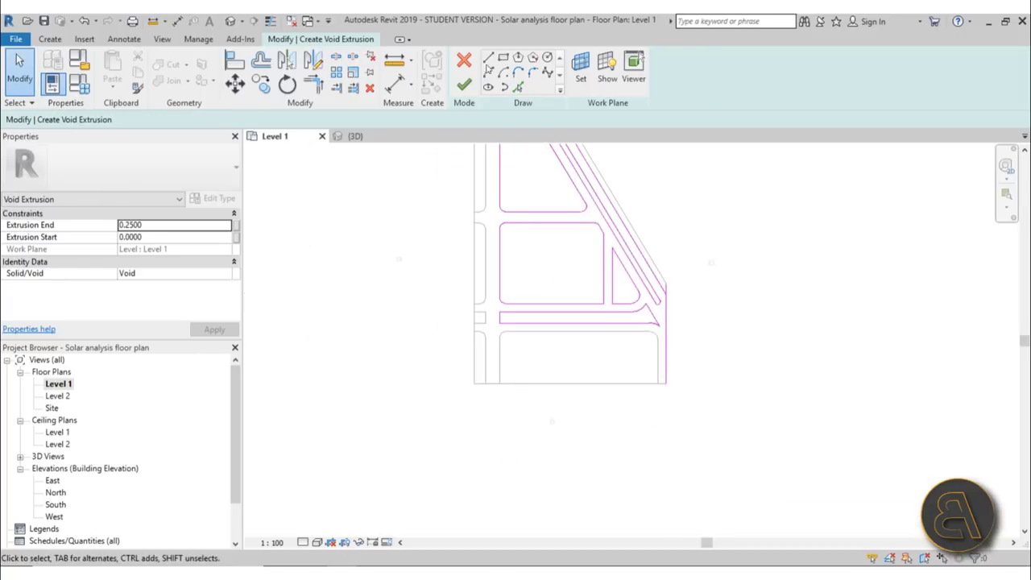
left_click(519, 87)
left_click(603, 336)
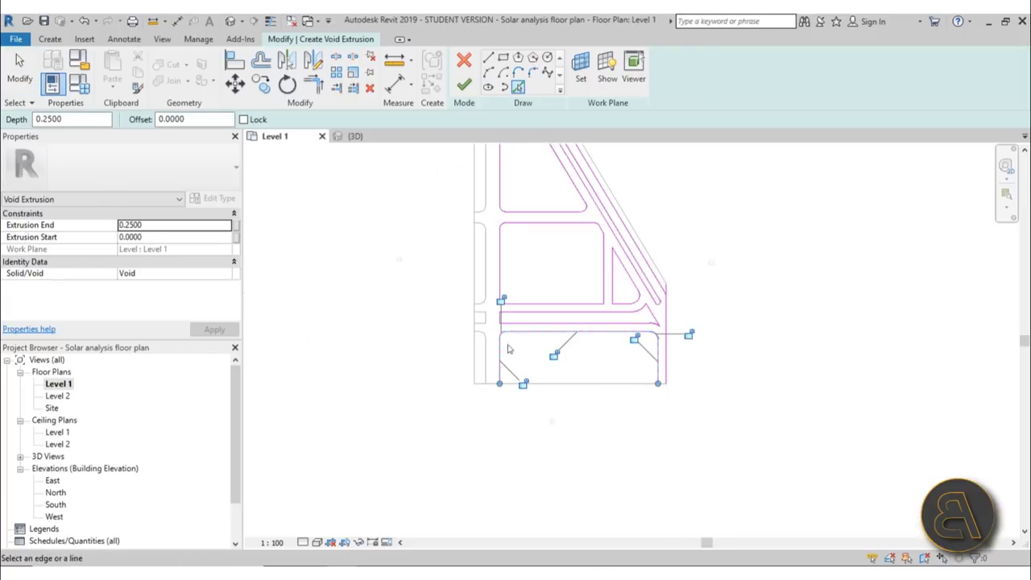
Pick the outlines of the four narrow blocks along the left site edge, then end line picking
left_click(489, 352)
key("Tab")
left_click(486, 315)
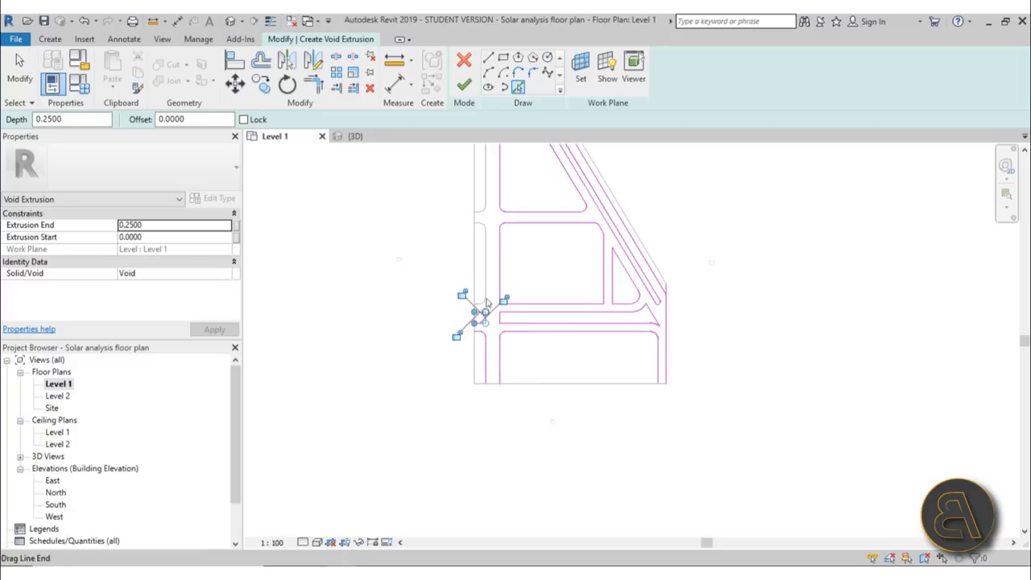
left_click(486, 286)
key("Tab")
left_click(487, 200)
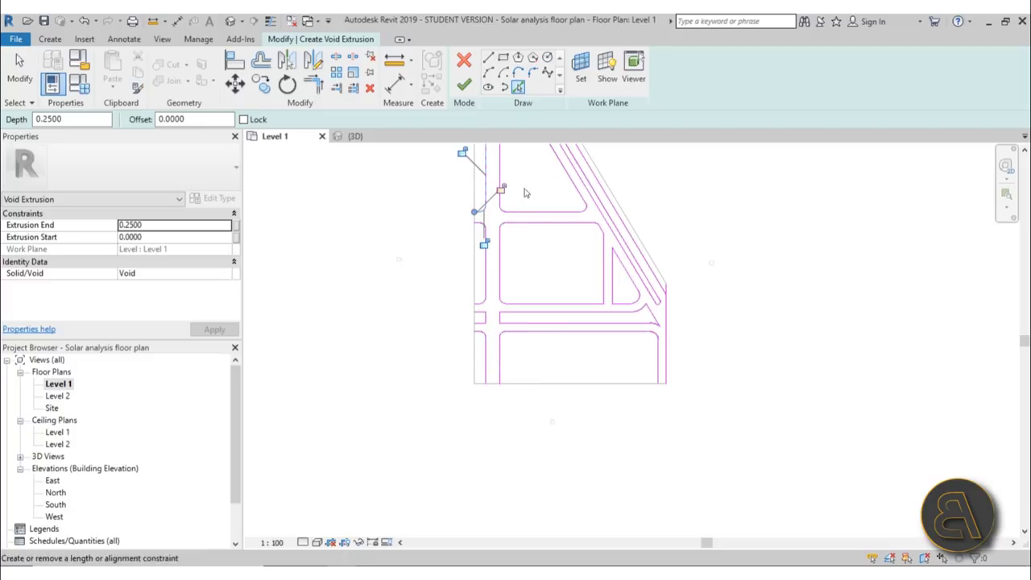
middle_click_drag(550, 185, 524, 398)
scroll(502, 367, "up", 2)
scroll(502, 367, "down", 2)
middle_click_drag(502, 359, 478, 269)
key("Escape")
key("Escape")
scroll(609, 408, "up", 3)
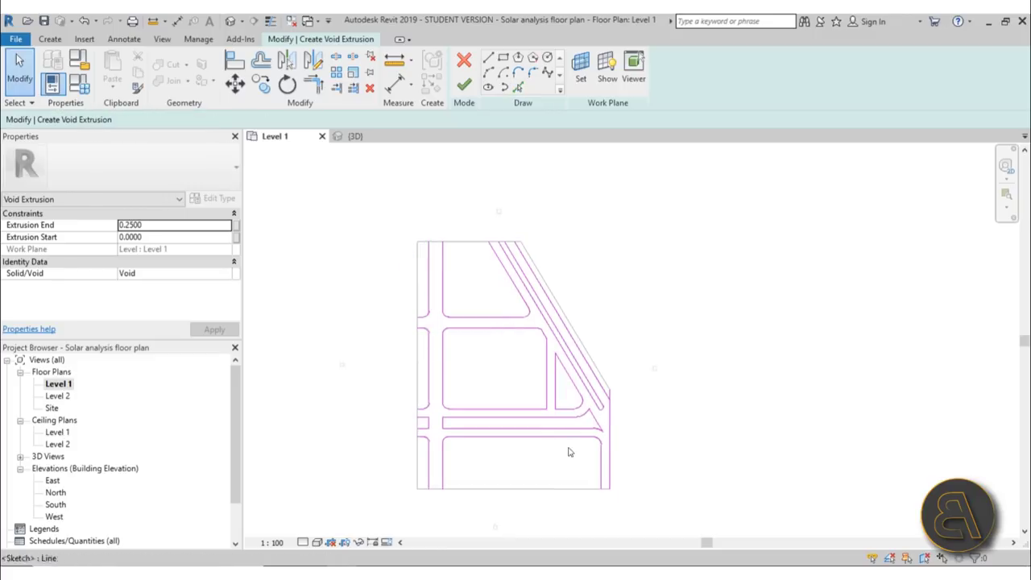
Trim the void sketch lines where the outer diagonal meets the right boundary line
middle_click_drag(644, 428, 640, 395)
key("t")
key("r")
left_click(596, 359)
scroll(619, 424, "down", 3)
scroll(495, 217, "up", 3)
key("Escape")
Draw closing lines across the street openings along the site's top and left edges in the void sketch
left_click(489, 60)
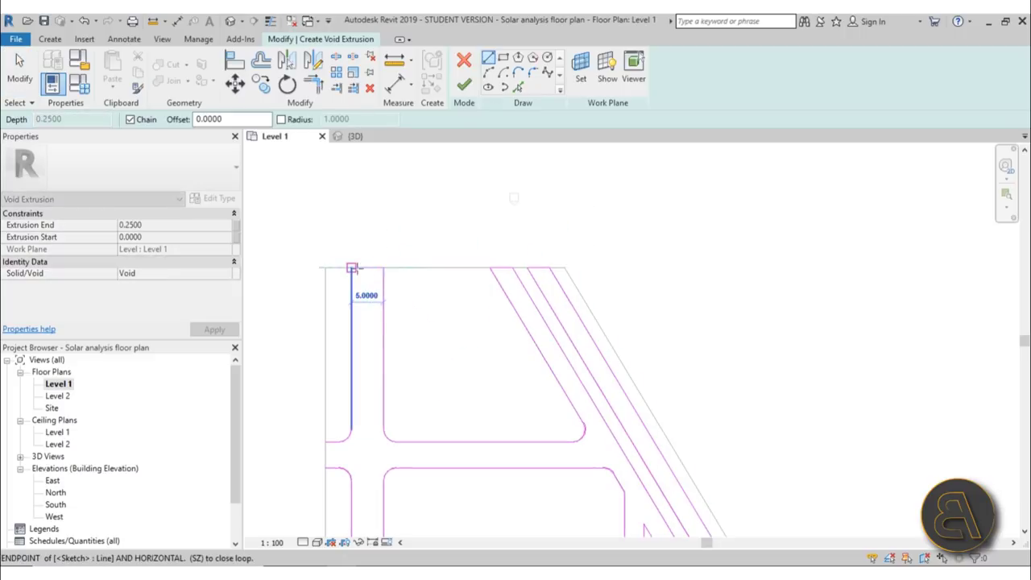
left_click(325, 441)
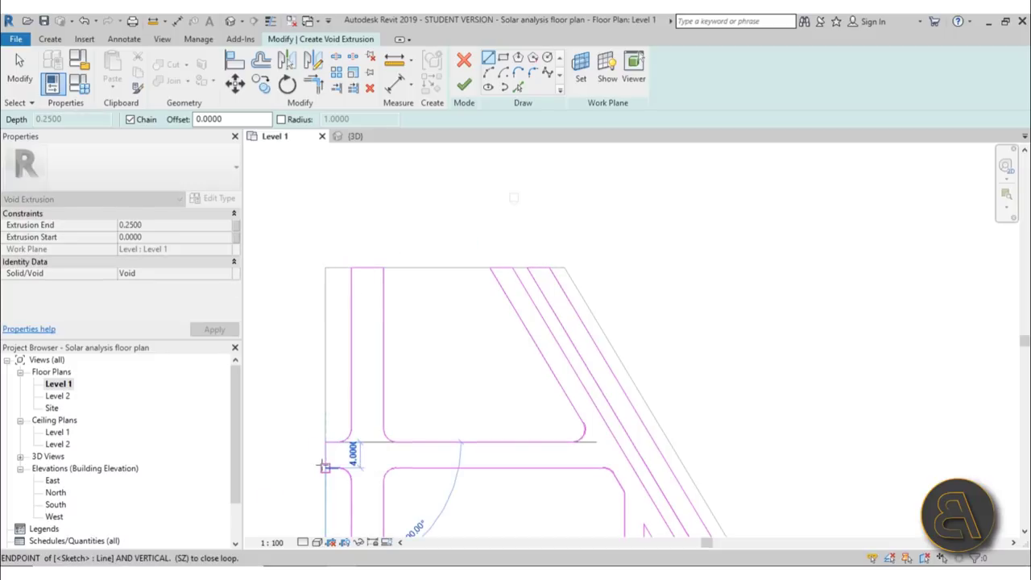
left_click(326, 467)
scroll(426, 483, "down", 3)
middle_click_drag(426, 483, 424, 226)
scroll(391, 329, "up", 4)
left_click(352, 285)
left_click(351, 307)
left_click(351, 337)
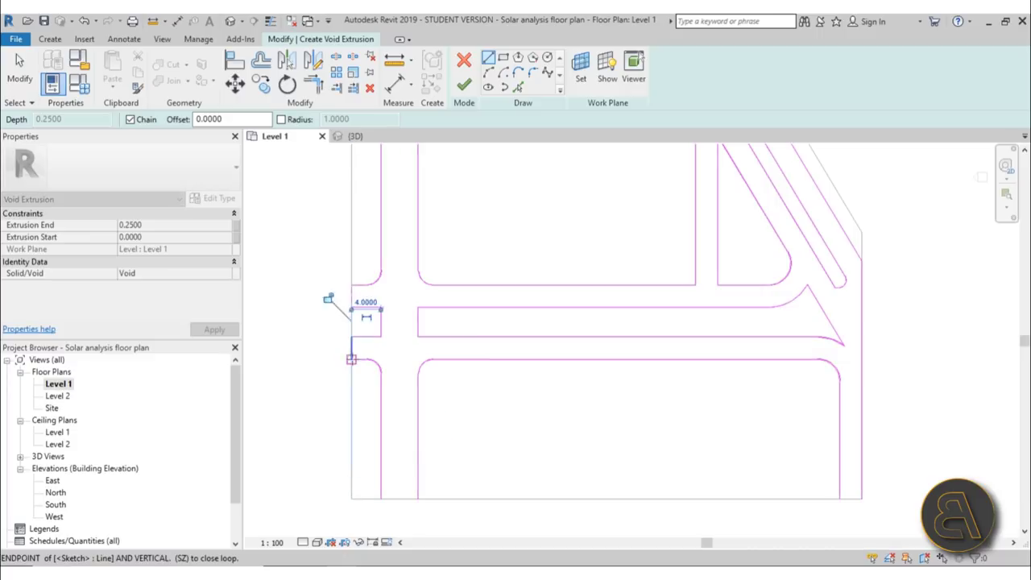
left_click(351, 360)
Close the two street openings along the site's bottom edge with sketch lines and end the Line tool
left_click(418, 499)
left_click(381, 499)
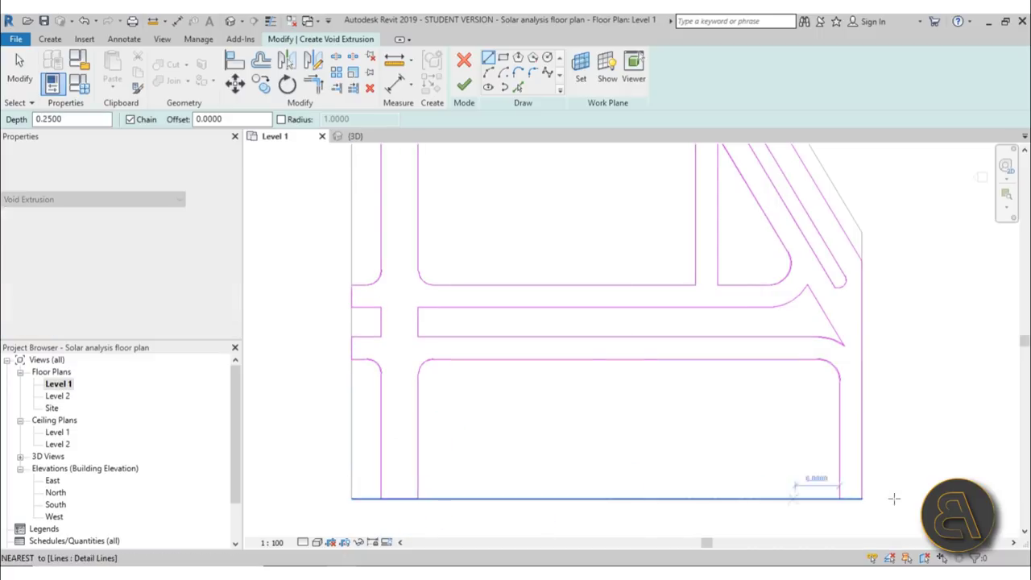
left_click(861, 498)
key("Escape")
key("Escape")
scroll(620, 384, "down", 3)
middle_click_drag(621, 410, 548, 462)
scroll(546, 370, "up", 2)
scroll(539, 378, "down", 1)
mouse_move(527, 401)
middle_mouse_down()
mouse_move(524, 353)
mouse_move(514, 372)
middle_mouse_up()
scroll(516, 358, "down", 1)
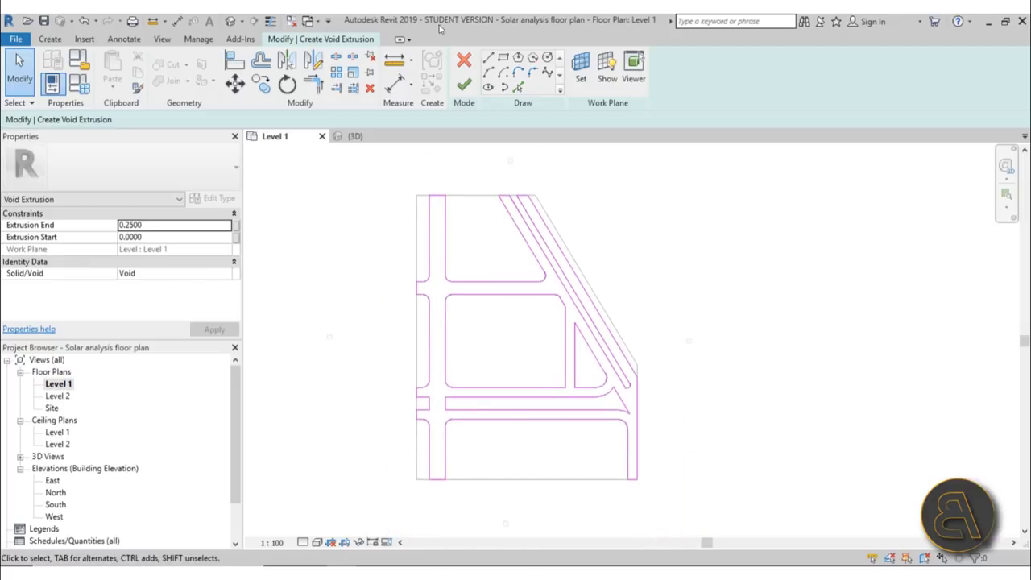
In the 3D view, join the open line end at the site's left edge and finish the void extrusion sketch
left_click(229, 21)
left_click(464, 85)
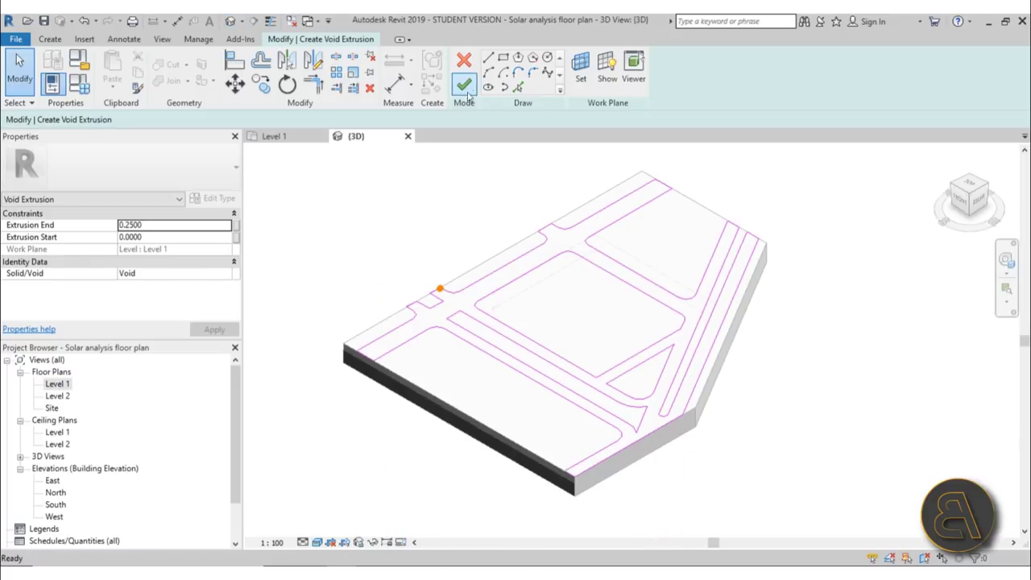
left_click(915, 546)
scroll(448, 294, "up", 6)
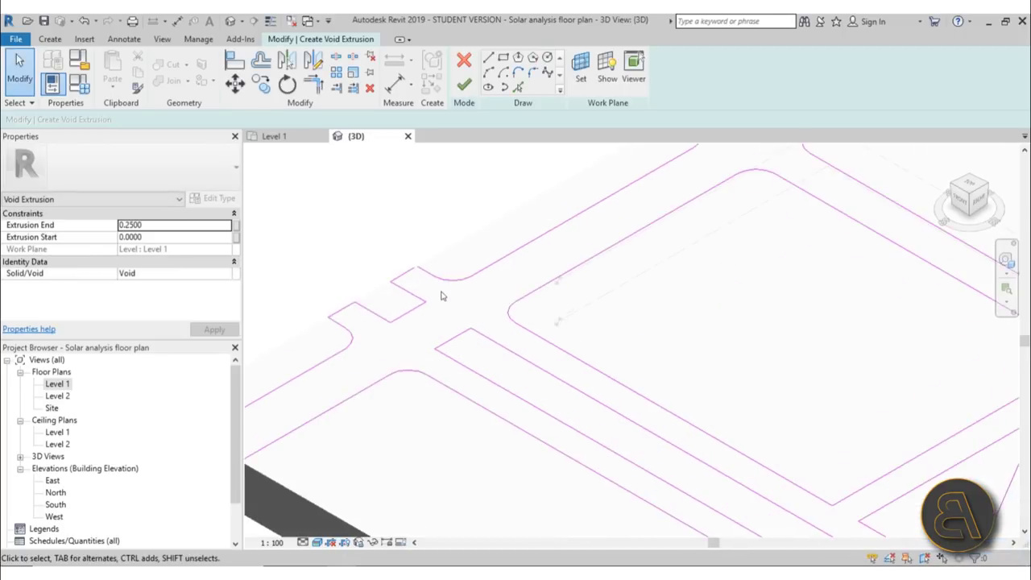
left_click_drag(411, 283, 431, 268)
left_click(418, 239)
scroll(467, 245, "down", 8)
scroll(441, 248, "up", 4)
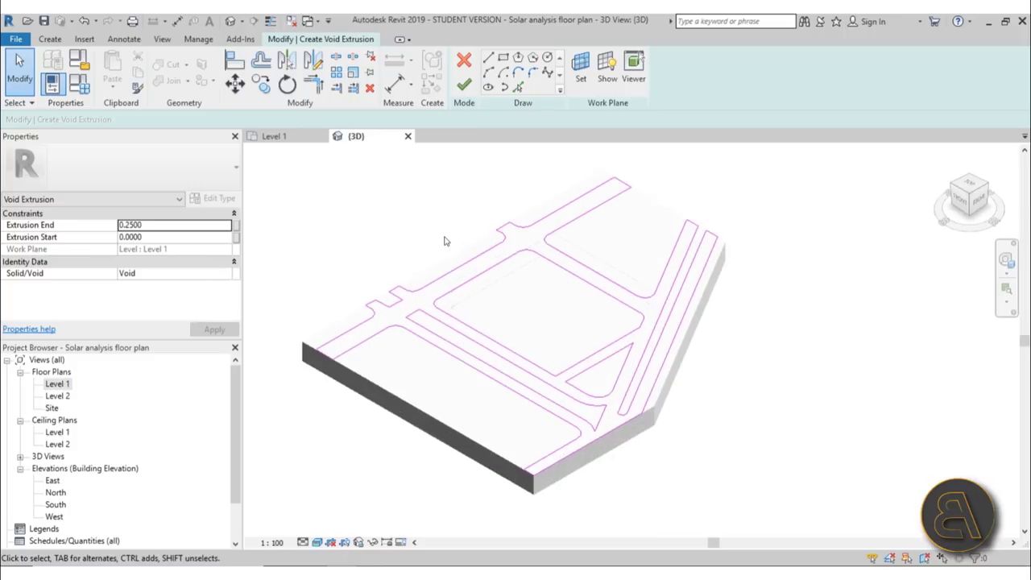
left_click(464, 83)
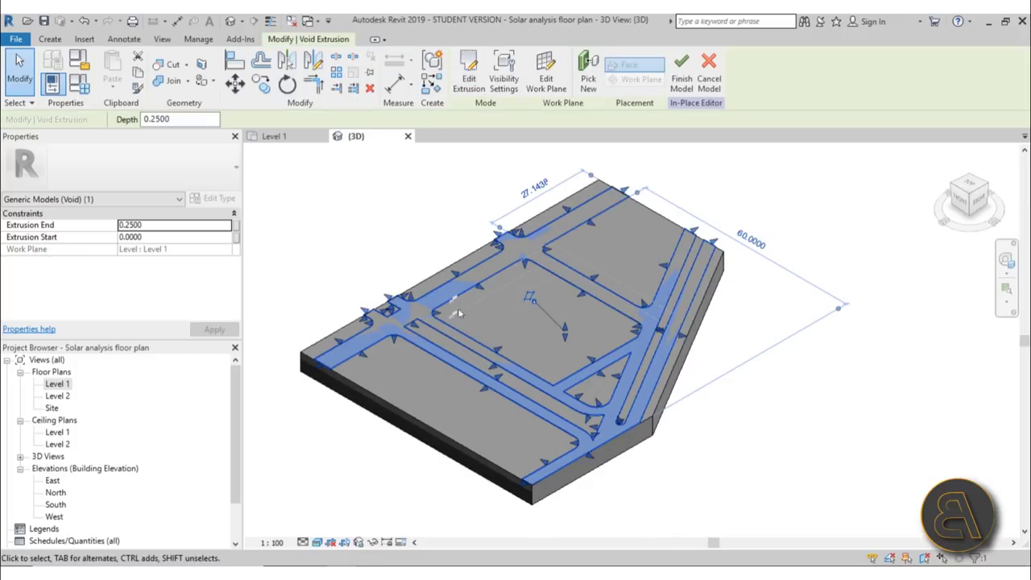
Set the street void's extrusion end to 0 and give it a negative extrusion start so it cuts into the site solid
key("Escape")
left_click(383, 321)
left_click(176, 228)
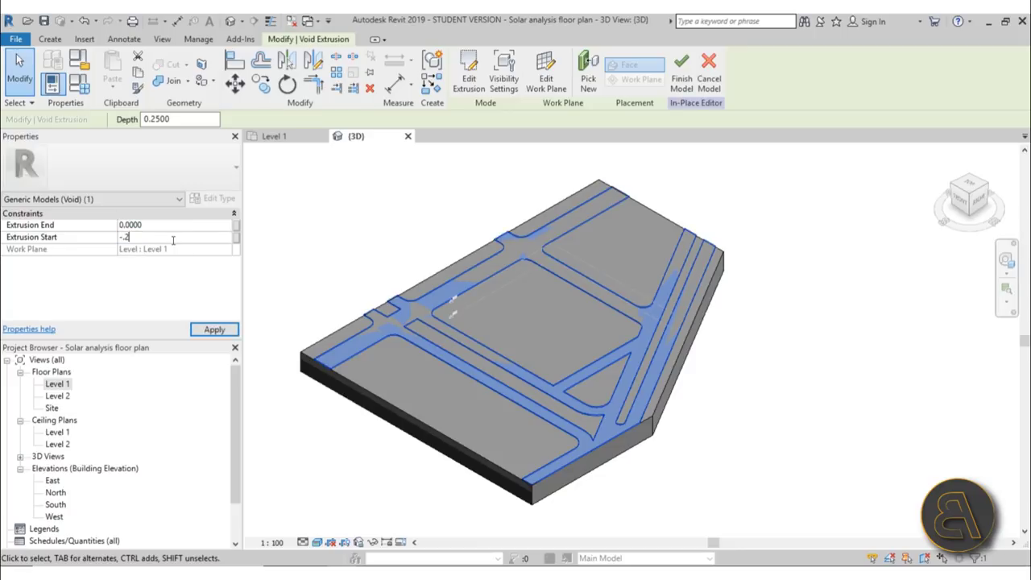
left_click(308, 269)
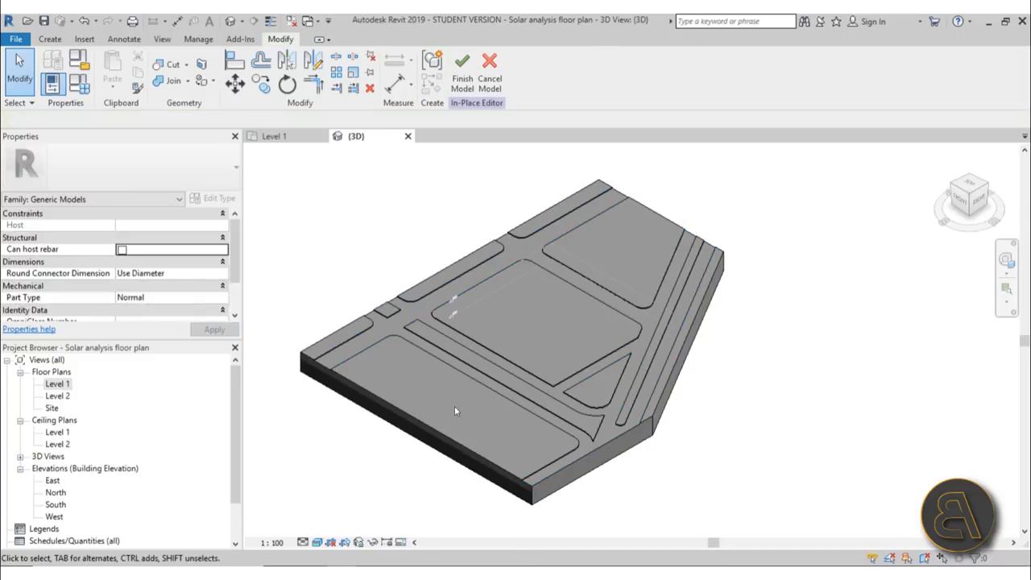
Examine the recessed streets in the site solid from several angles and distances
scroll(651, 449, "up", 3)
middle_click_drag(651, 482, 649, 463, "shift")
scroll(512, 308, "up", 3)
middle_click_drag(595, 442, 598, 437, "shift")
scroll(636, 417, "down", 6)
scroll(592, 393, "up", 3)
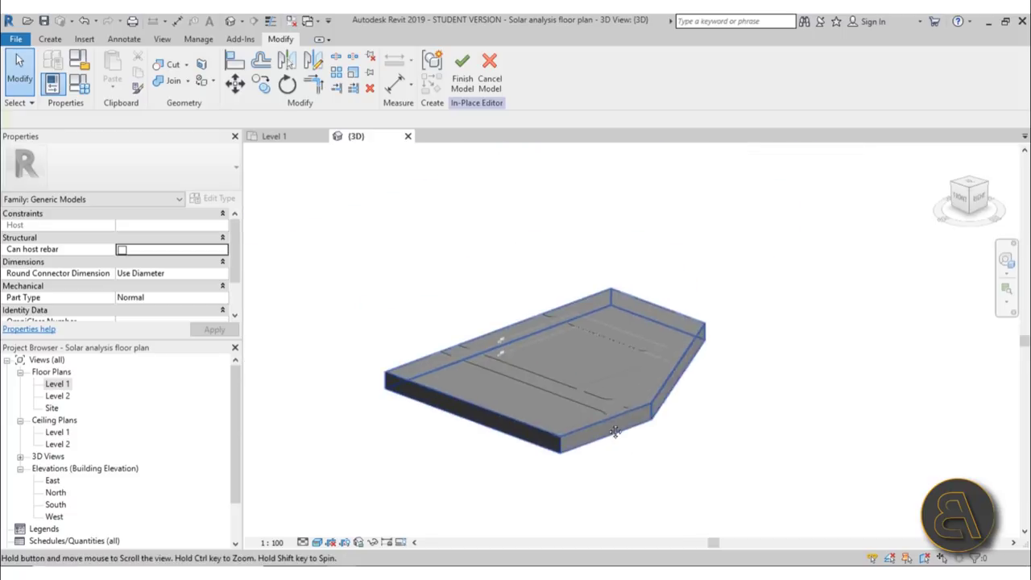
scroll(589, 389, "down", 3)
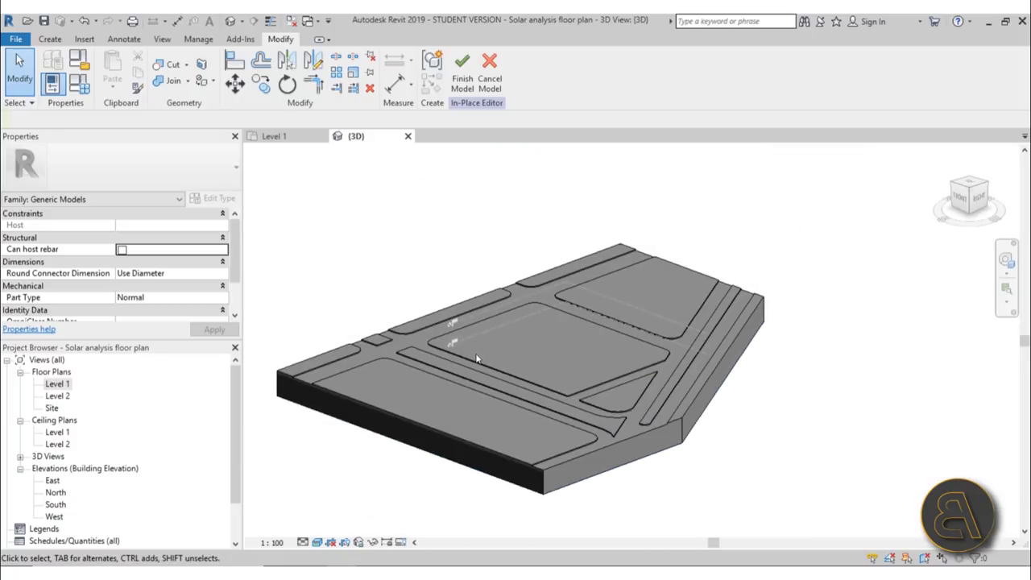
middle_click_drag(410, 282, 443, 382, "shift")
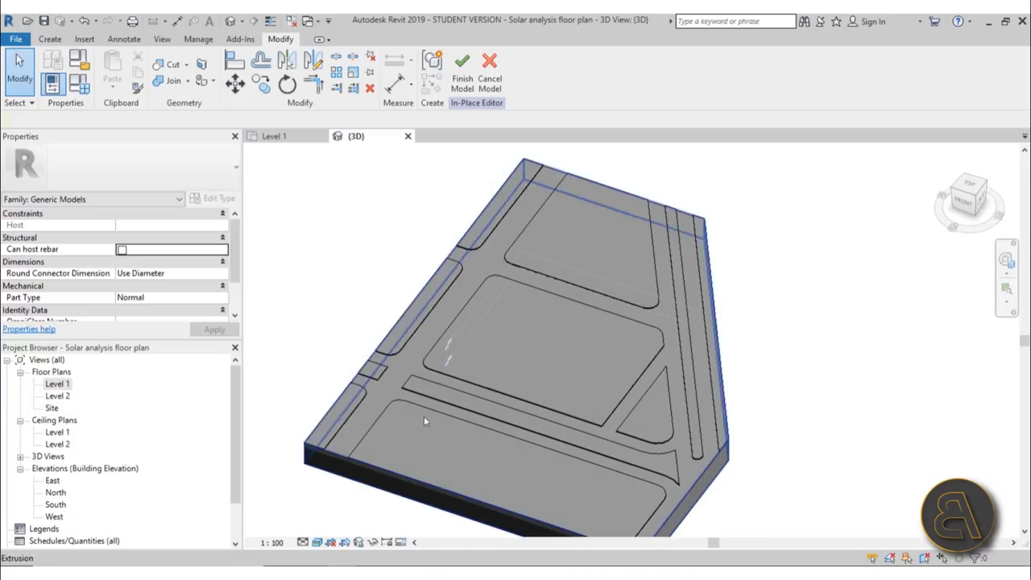
In the Level 1 plan, start a solid extrusion and sketch a rectangle about 10 by 16 at the bottom block's left end
double_click(57, 384)
scroll(564, 361, "up", 4)
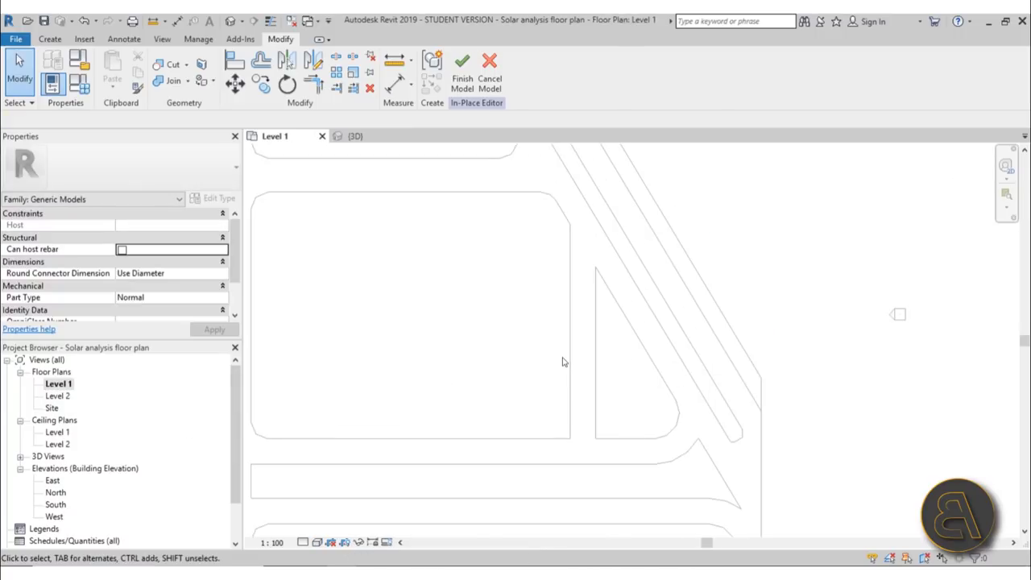
left_click(50, 40)
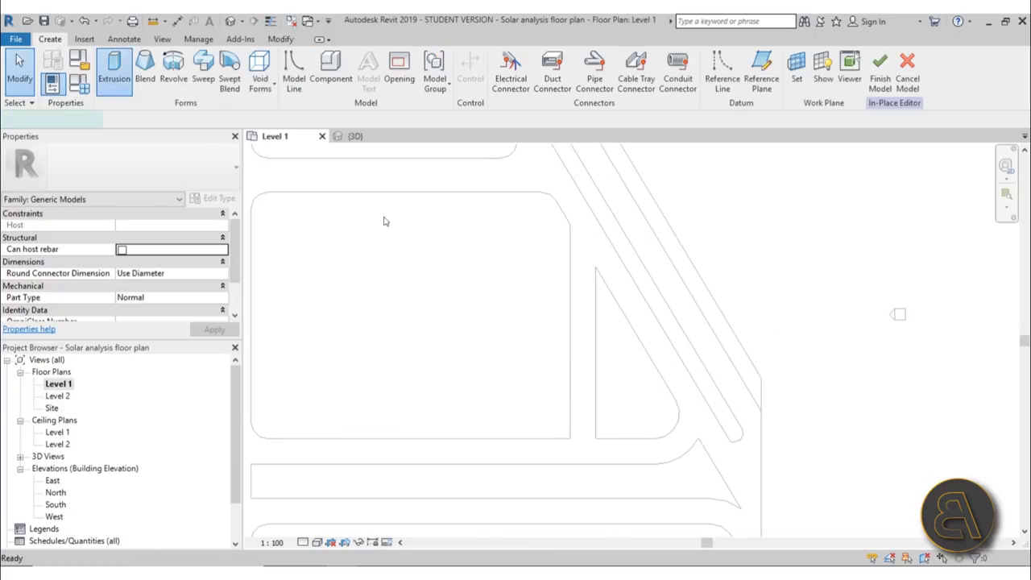
left_click(108, 76)
scroll(444, 277, "down", 3)
scroll(370, 336, "up", 4)
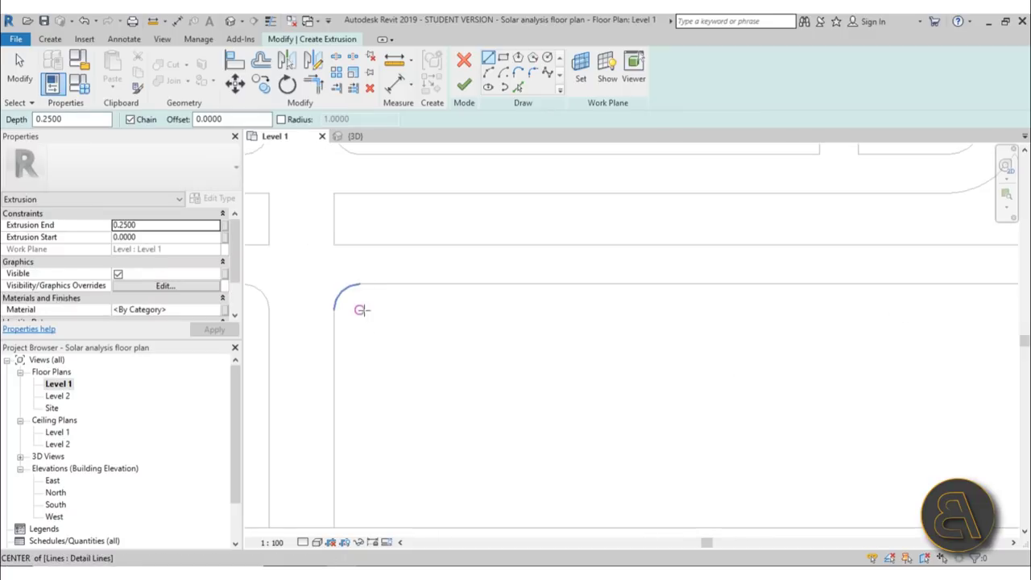
left_click(338, 287)
scroll(422, 335, "down", 3)
left_click(502, 58)
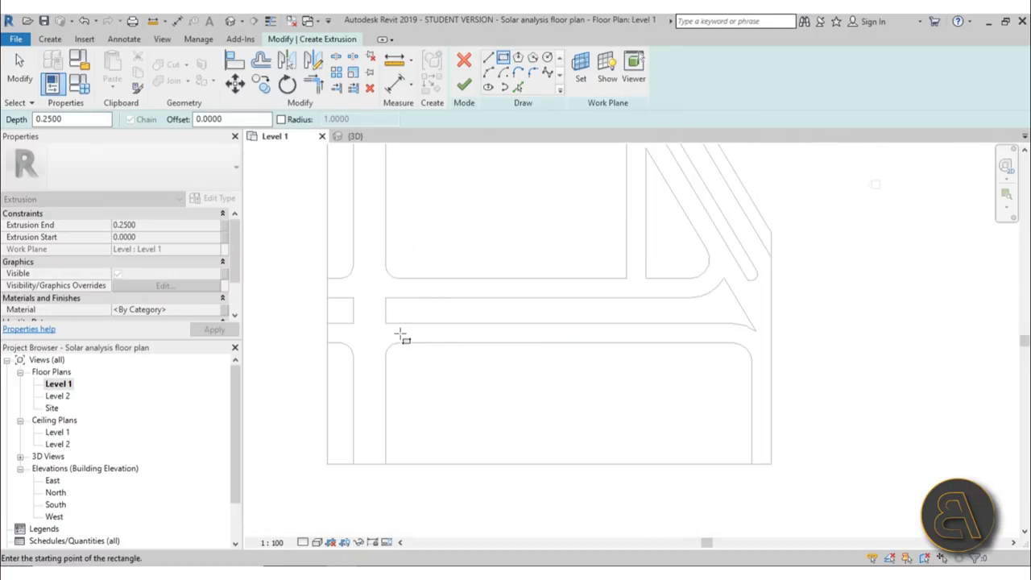
left_click(387, 330)
scroll(456, 427, "up", 2)
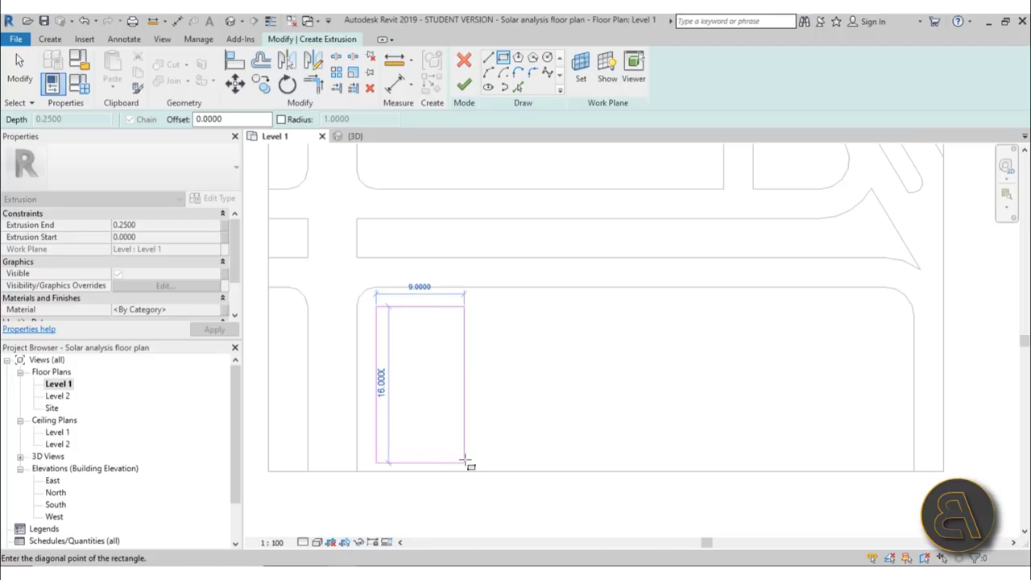
left_click(474, 463)
Draw the three lines of a notch about 3 deep into the left side of the rectangle
left_click(488, 58)
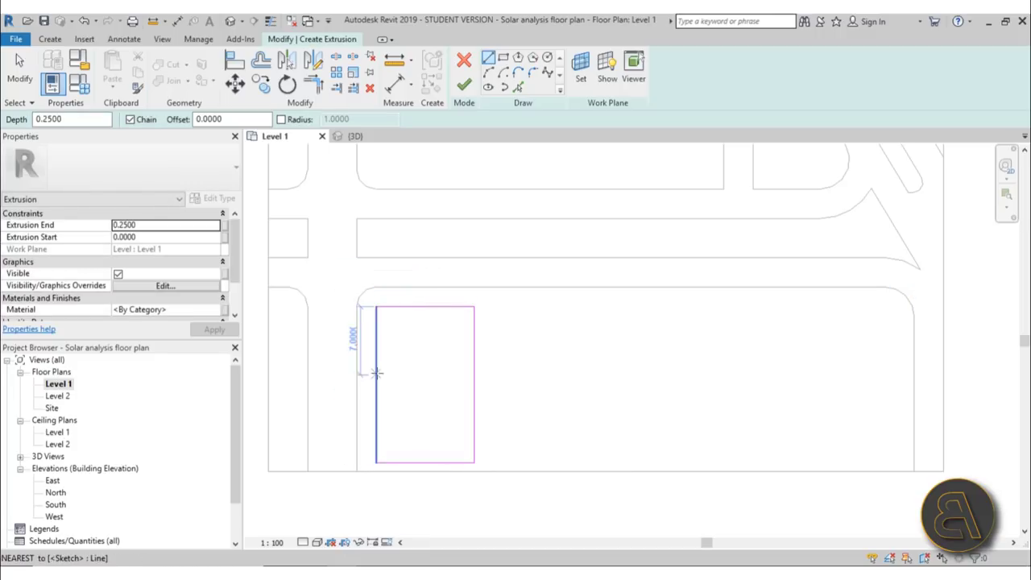
left_click(405, 335)
left_click(405, 433)
left_click(376, 433)
left_click(405, 335)
key("Escape")
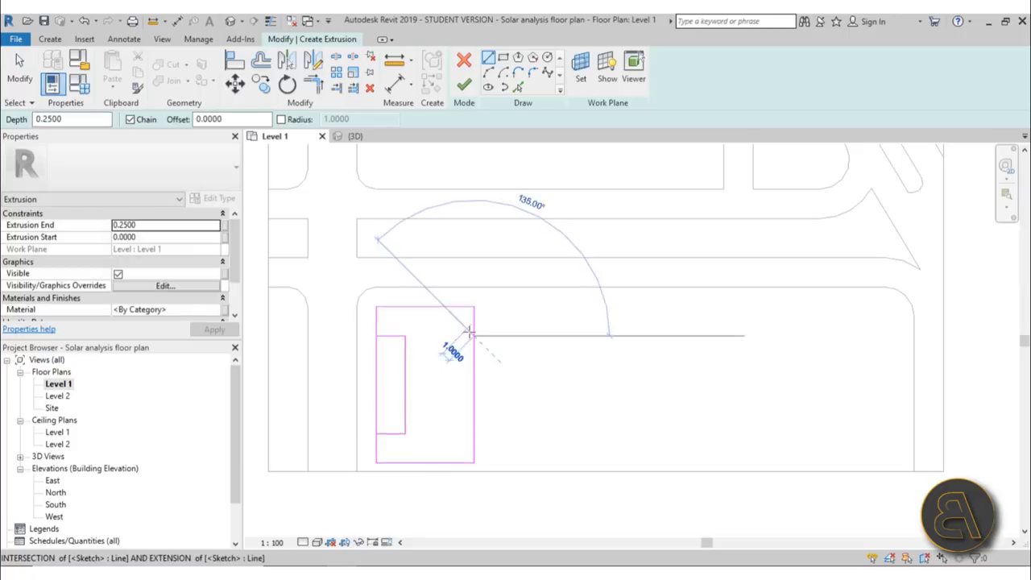
Draw a matching notch 3 deep into the rectangle's right side, aligned with the left one
left_click(474, 335)
left_click(445, 335)
left_click(445, 434)
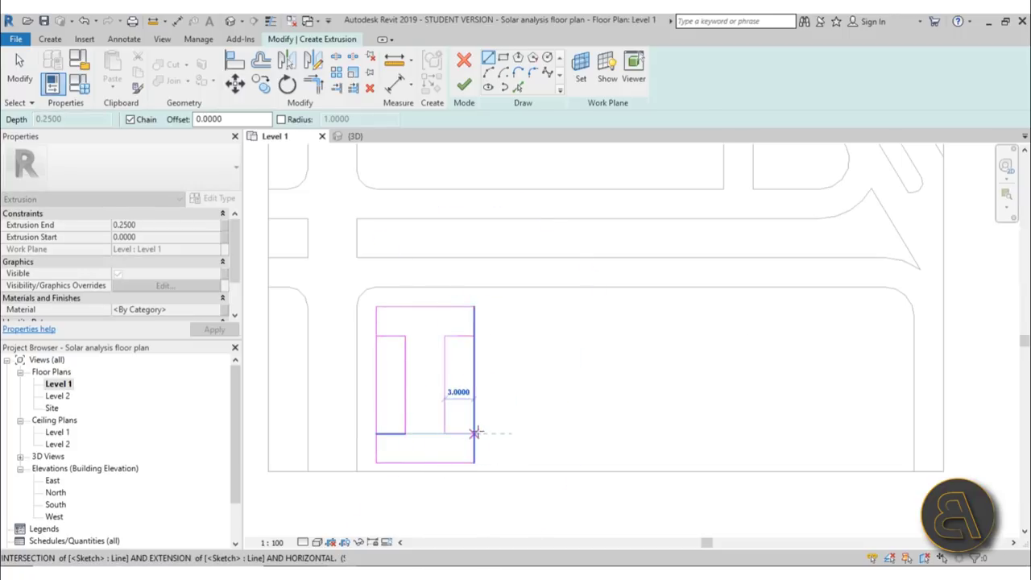
left_click(475, 433)
key("Escape")
key("Escape")
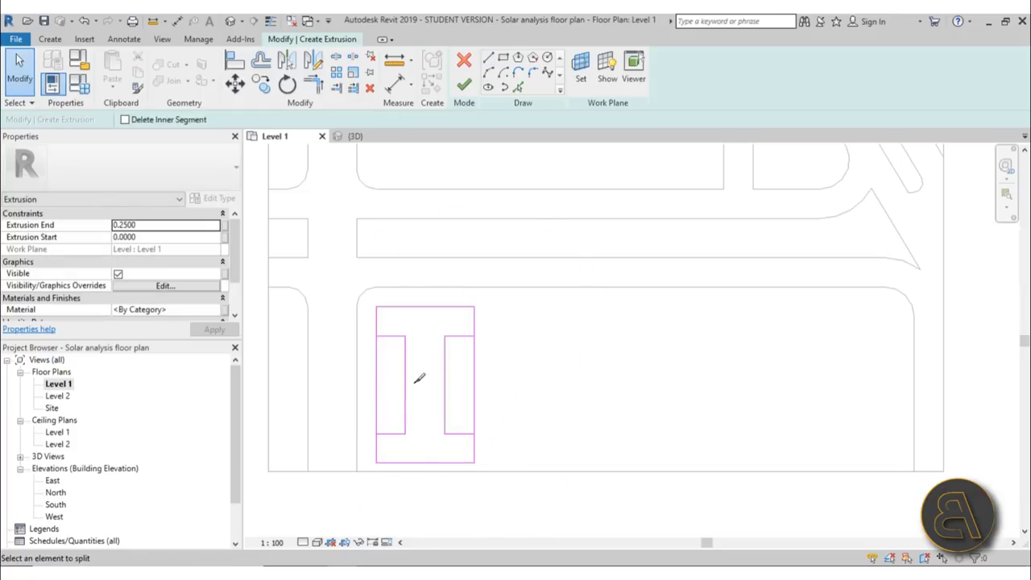
Trim the rectangle's left edge to the notch lines, removing the segment across the left notch
key("Escape")
key("t")
key("r")
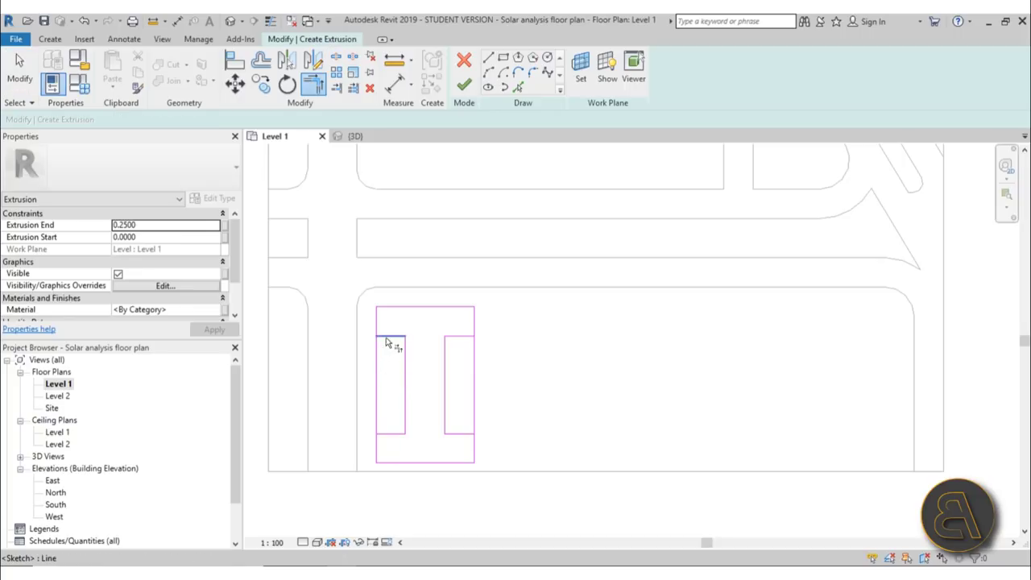
left_click(388, 435)
left_click(376, 444)
left_click(464, 434)
left_click(475, 448)
left_click(988, 548)
key("Escape")
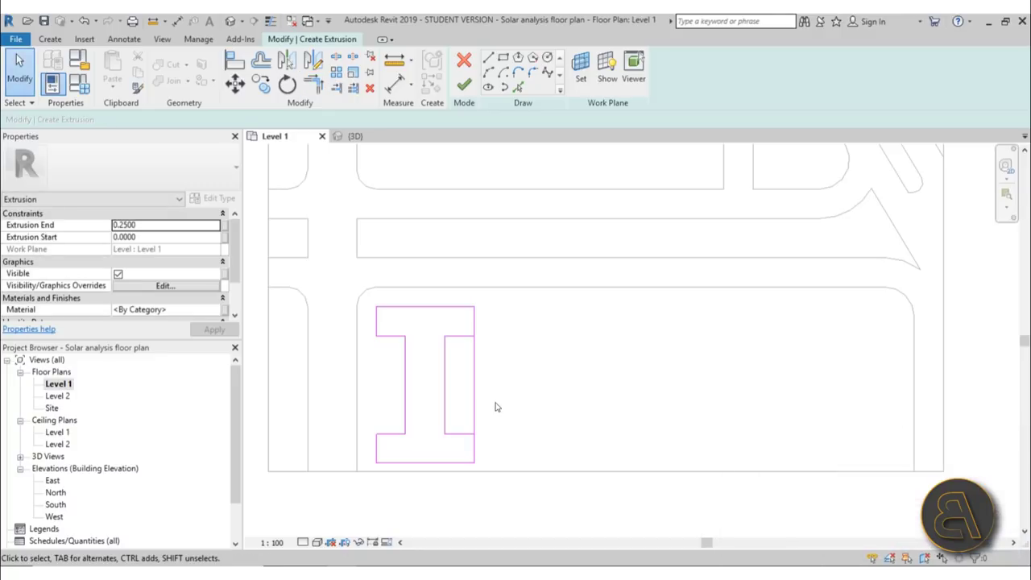
Split the rectangle's right edge at the notch and trim both halves to complete the I-shaped building outline
key("l")
left_click(475, 392)
key("Escape")
key("t")
key("r")
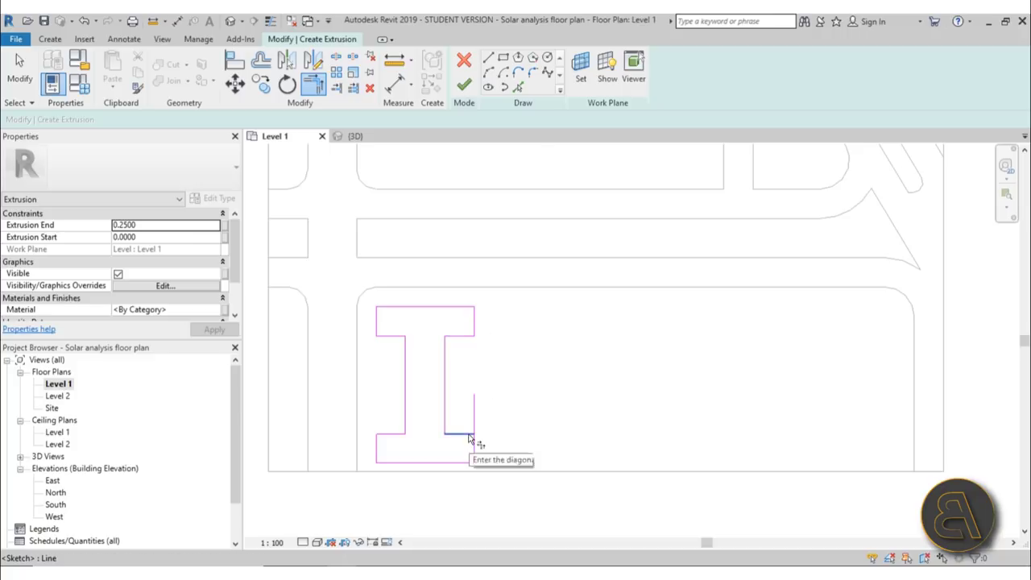
key("Escape")
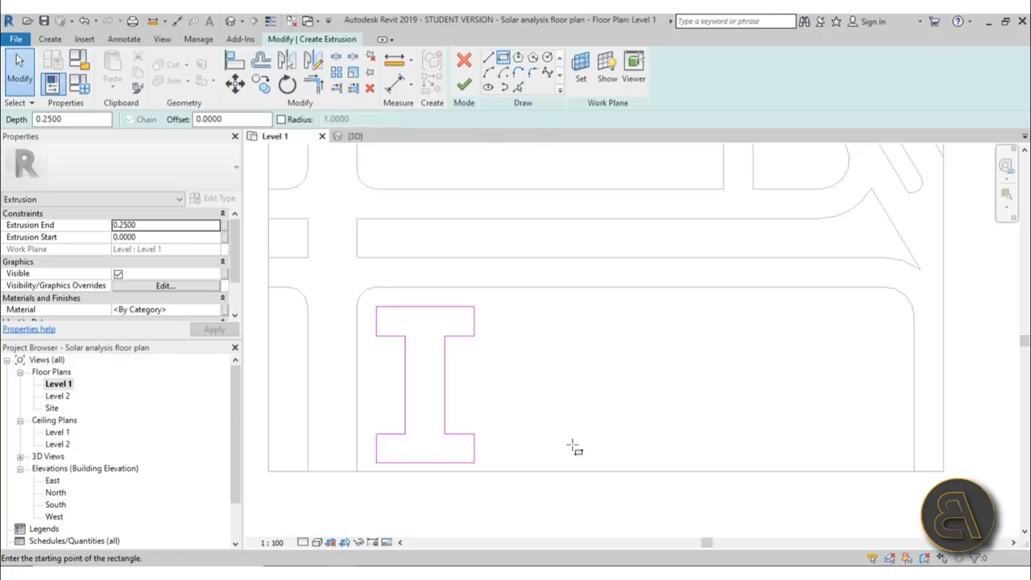
Sketch a rectangle about 11 by 16 in the upper left corner of the large middle block
middle_click_drag(511, 398, 444, 369)
key("Escape")
middle_click_drag(331, 340, 334, 340)
left_click(504, 58)
scroll(441, 295, "down", 2)
middle_click_drag(419, 193, 485, 366)
scroll(423, 226, "up", 3)
left_click(417, 176)
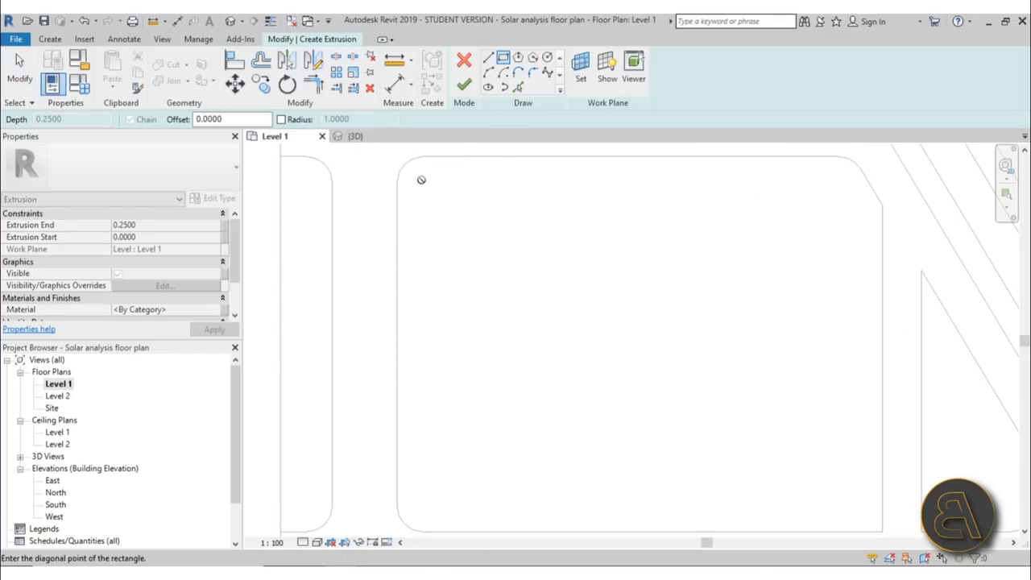
left_click(559, 384)
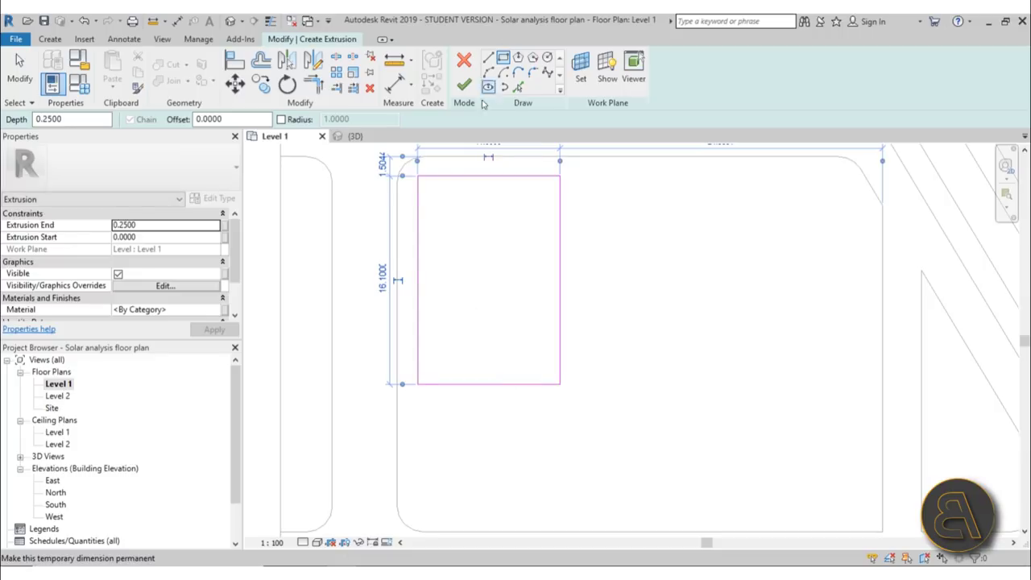
Draw the lines of a shallow notch about 0.8 deep into the left side of the middle block's rectangle
left_click(488, 58)
left_click(418, 205)
left_click(429, 208)
left_click(428, 359)
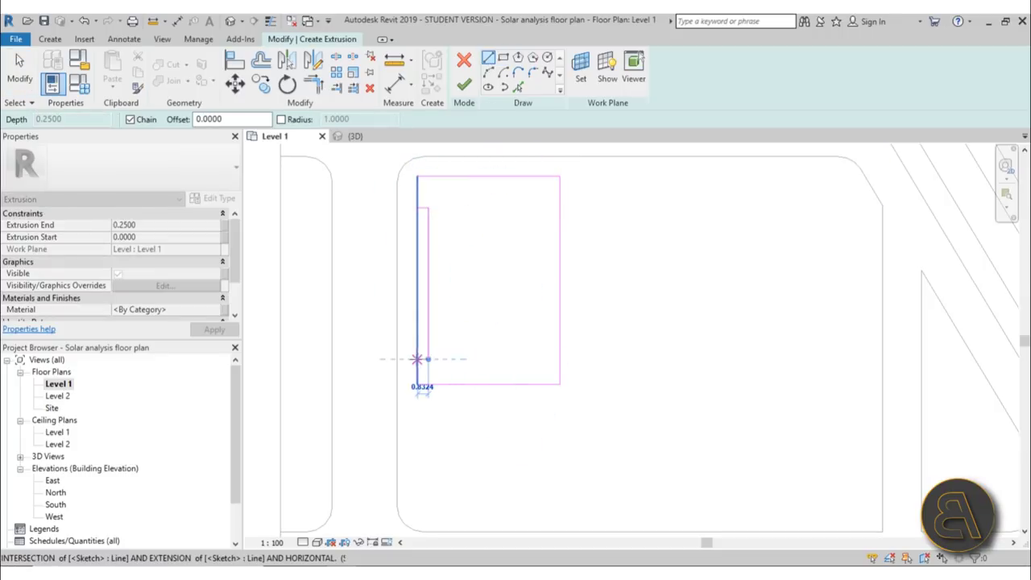
left_click(416, 359)
key("Escape")
key("Escape")
Mirror a copy of the notch lines to the rectangle's right side about its vertical centre axis
left_click_drag(404, 195, 469, 385)
key("d")
key("m")
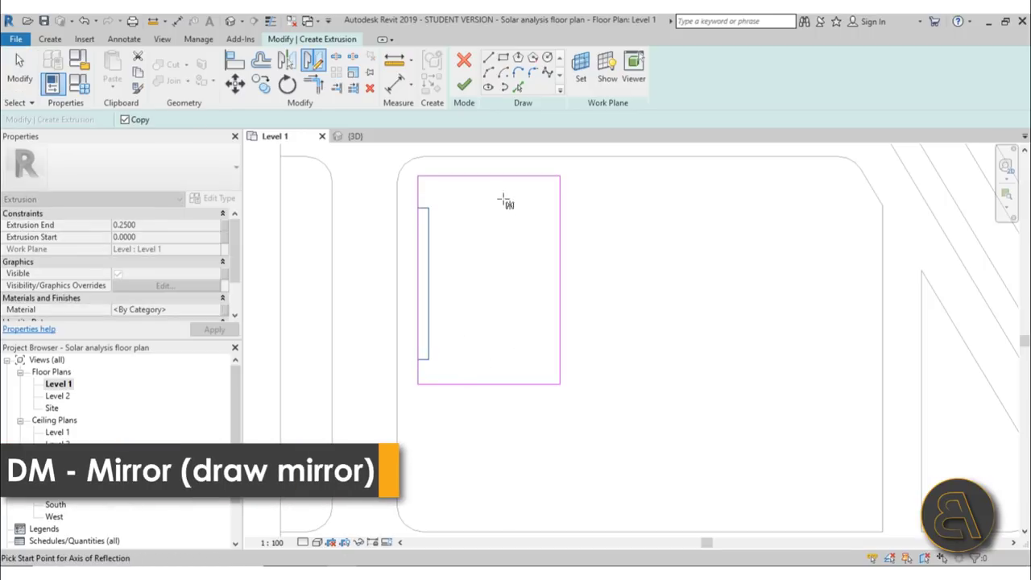
left_click(489, 175)
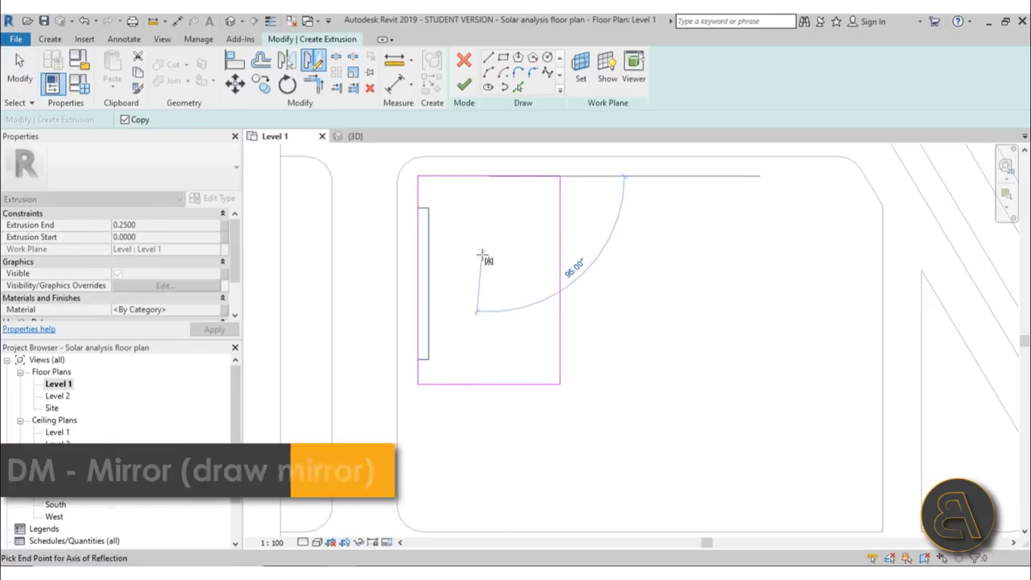
left_click(488, 270)
key("Escape")
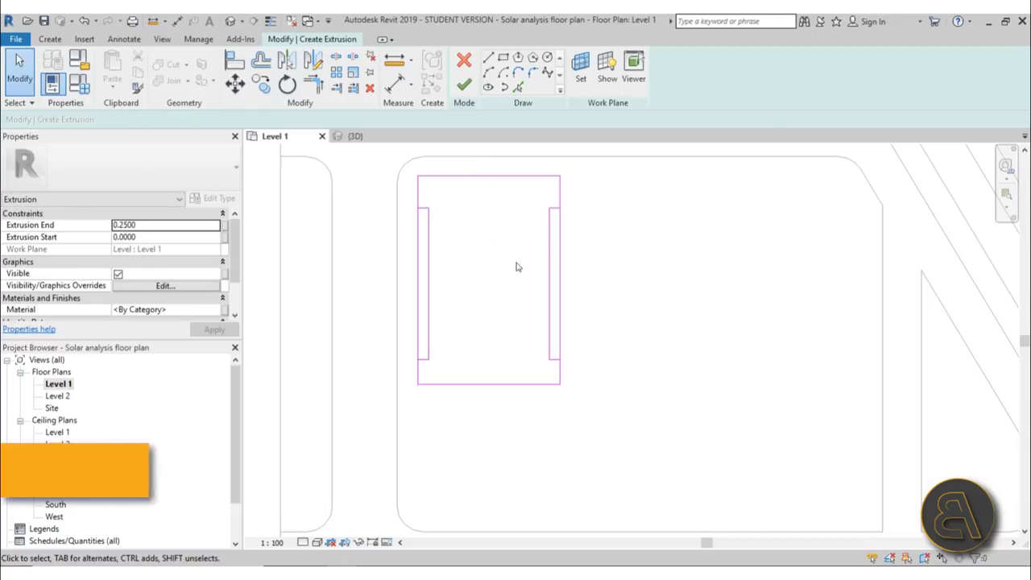
Split the left and right edges of the middle block's rectangle between their notch ends
key("s")
key("l")
left_click(418, 270)
left_click(560, 268)
key("Escape")
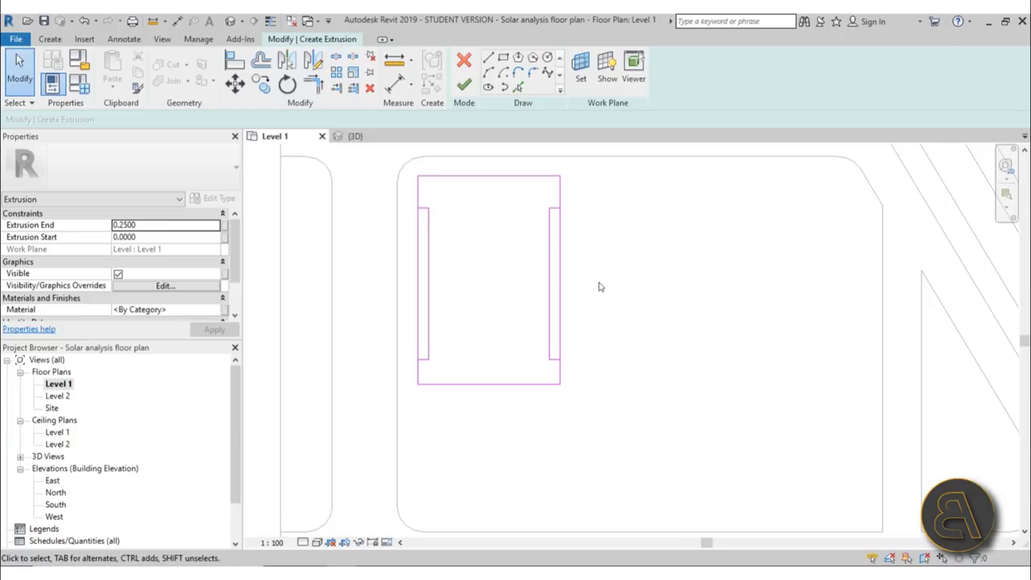
Trim away the rectangle's side segments between the notch corners on both sides and finish the middle block's extrusion sketch
key("t")
key("r")
scroll(414, 200, "up", 3)
scroll(455, 194, "down", 3)
scroll(460, 340, "up", 3)
left_click(392, 324)
left_click(723, 325)
scroll(610, 306, "down", 2)
scroll(564, 282, "up", 2)
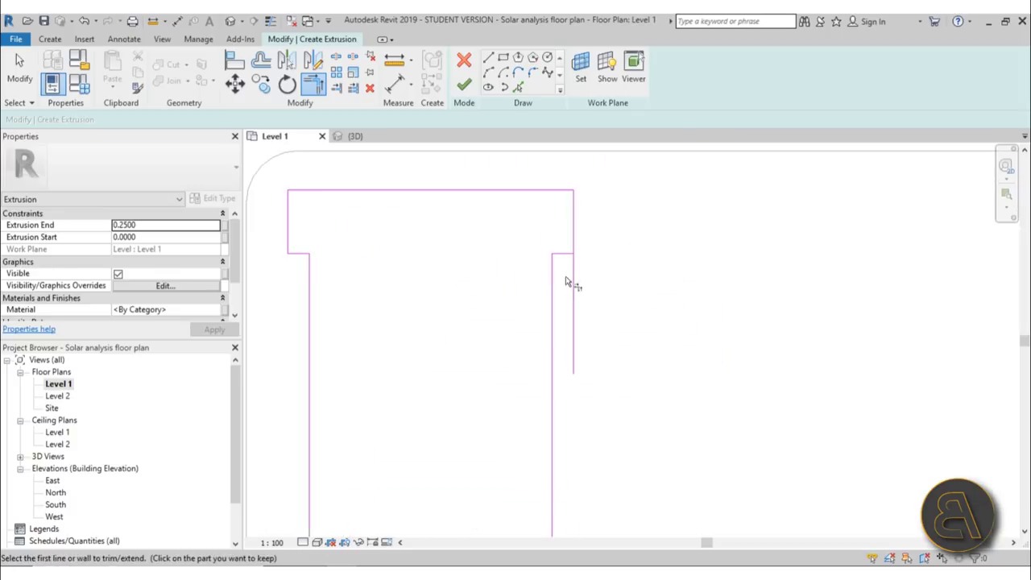
scroll(460, 272, "down", 4)
middle_click_drag(454, 301, 441, 284)
left_click(461, 85)
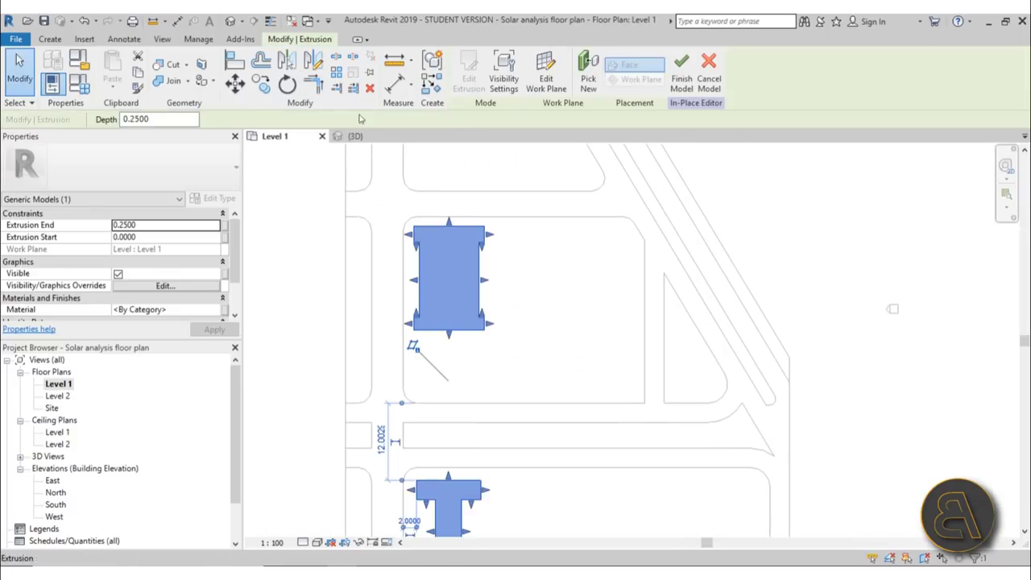
Open the 3D view and raise the extrusion containing both building outlines into tall blocks above the site
left_click(230, 22)
left_click(515, 334)
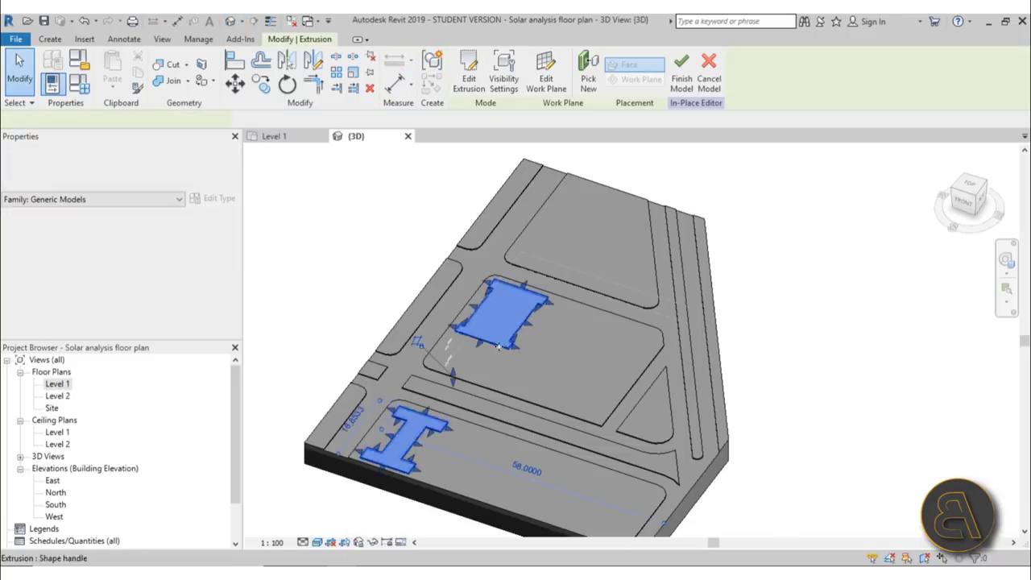
left_click_drag(453, 360, 454, 335)
left_click(535, 385)
middle_click_drag(564, 385, 508, 338, "shift")
scroll(343, 375, "up", 3)
middle_click_drag(343, 375, 388, 362, "shift")
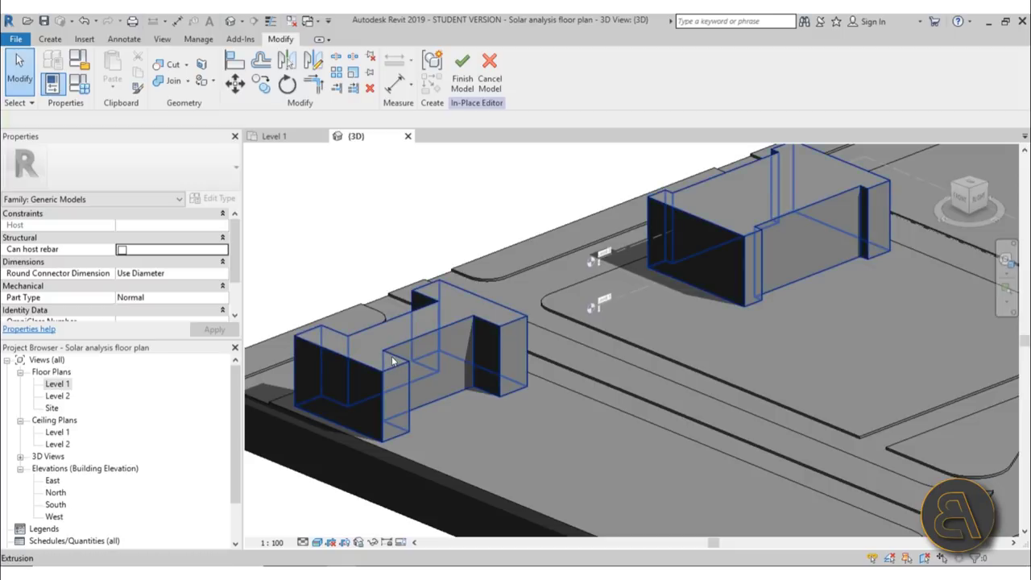
Start a void extrusion and pick the top face of the I-shaped building as its work plane
middle_click_drag(499, 399, 446, 483, "shift")
scroll(370, 340, "up", 4)
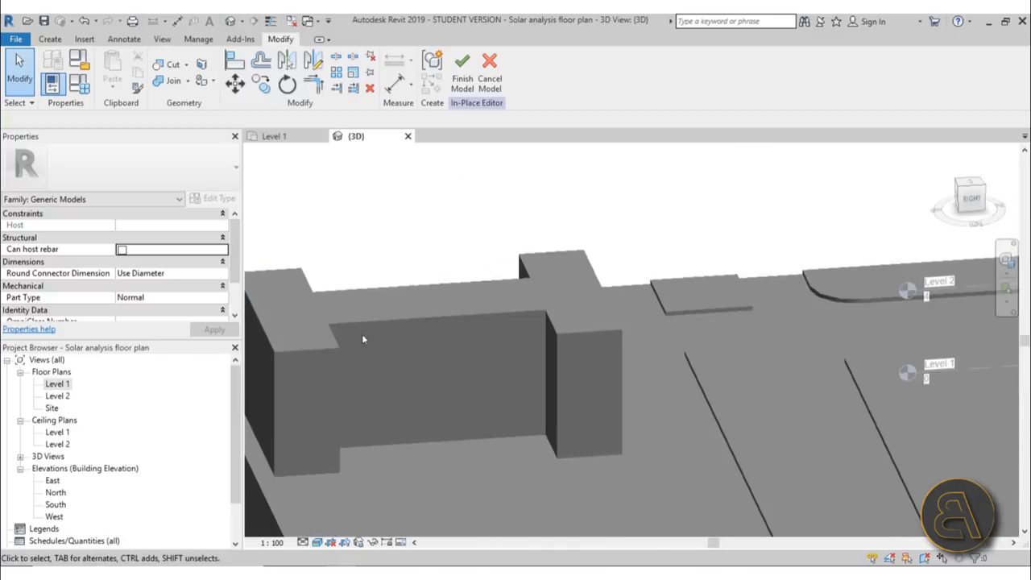
left_click(50, 38)
left_click(256, 78)
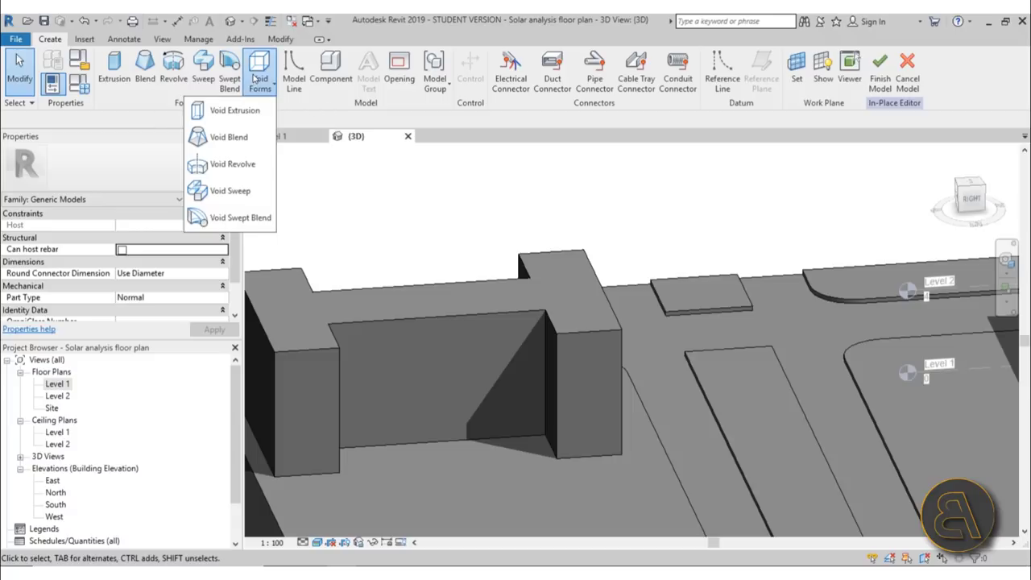
left_click(253, 110)
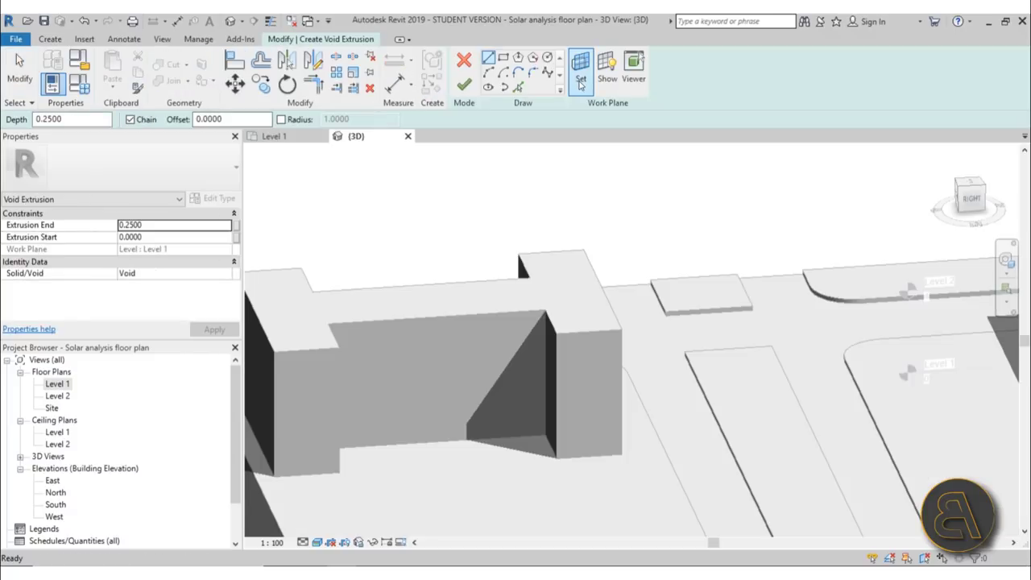
left_click(580, 81)
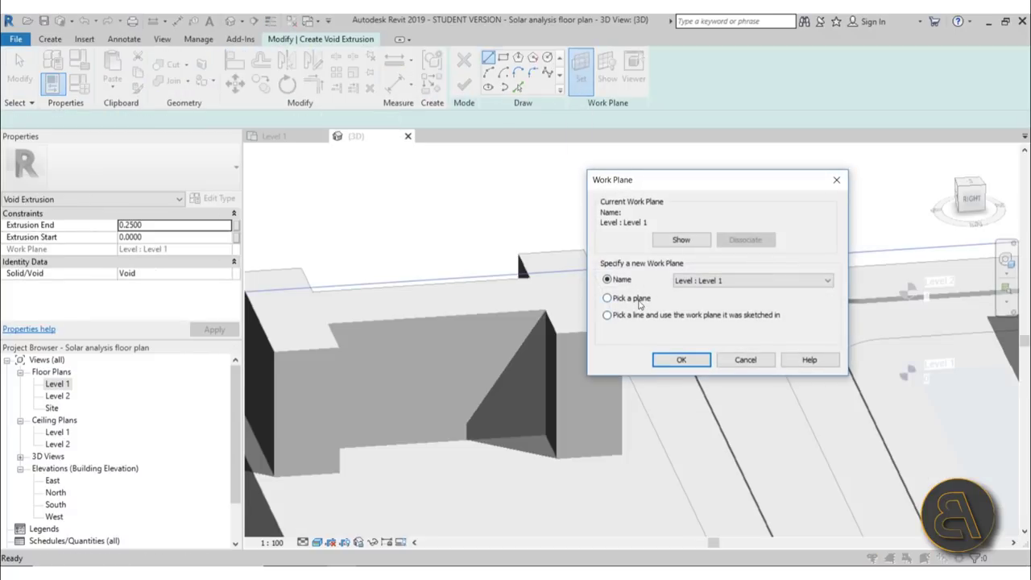
left_click(684, 360)
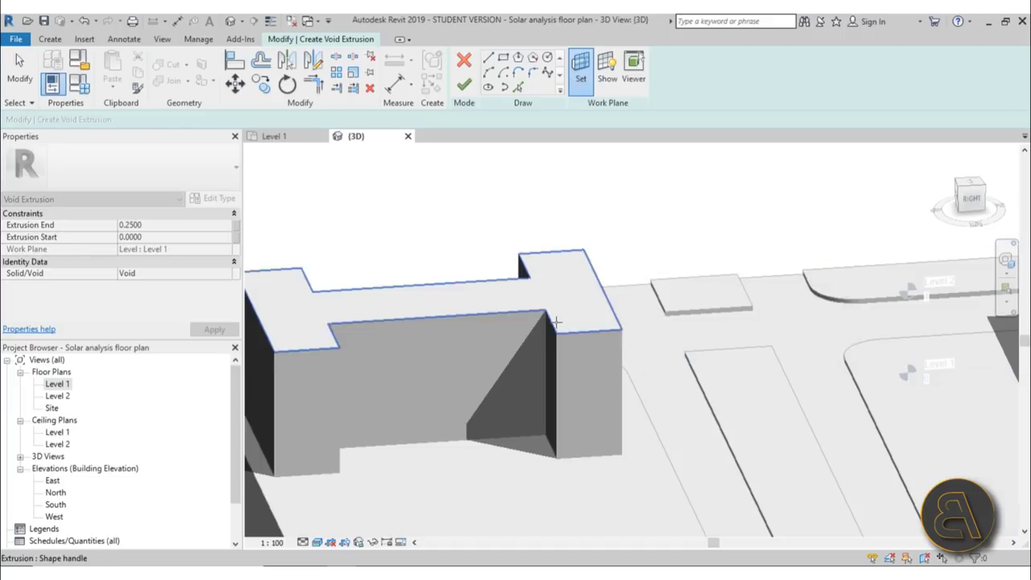
left_click(558, 321)
Sketch a 10 by 4 void rectangle over the I-shaped building's connecting middle section, finish it and extend its depth to about 3.29
left_click(503, 61)
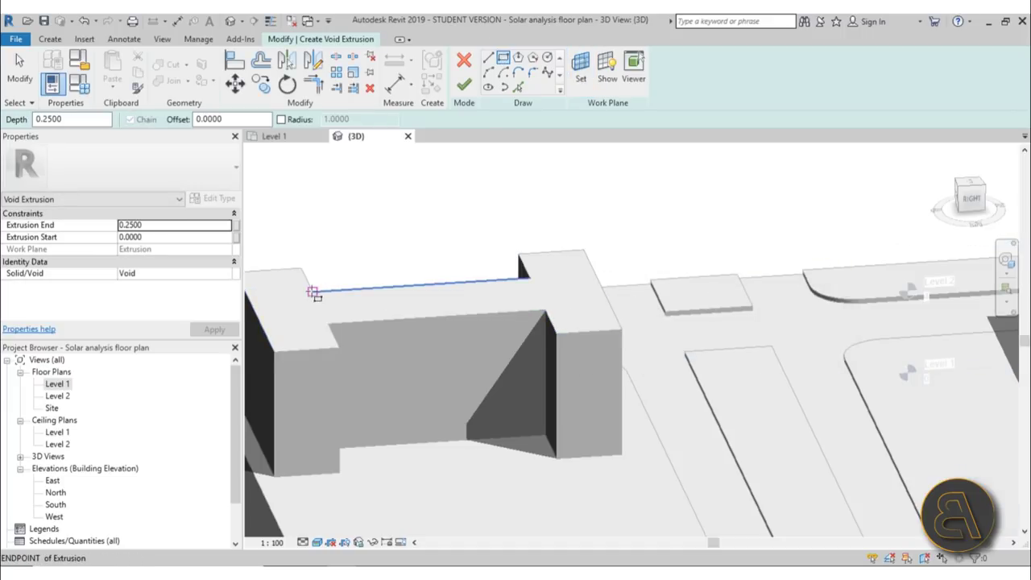
left_click(310, 282)
left_click(546, 311)
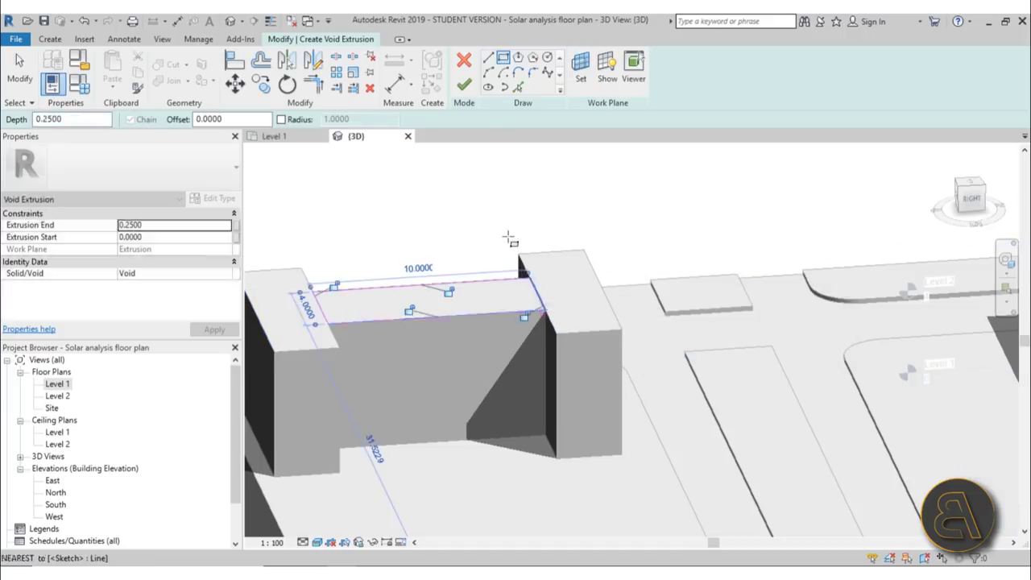
left_click(463, 84)
left_click_drag(432, 316, 429, 355)
left_click(397, 207)
Examine the void cut in the I-shaped building and the overall site model from several angles
scroll(397, 207, "down", 3)
middle_click_drag(410, 274, 451, 300, "shift")
scroll(435, 298, "up", 2)
left_click(428, 311)
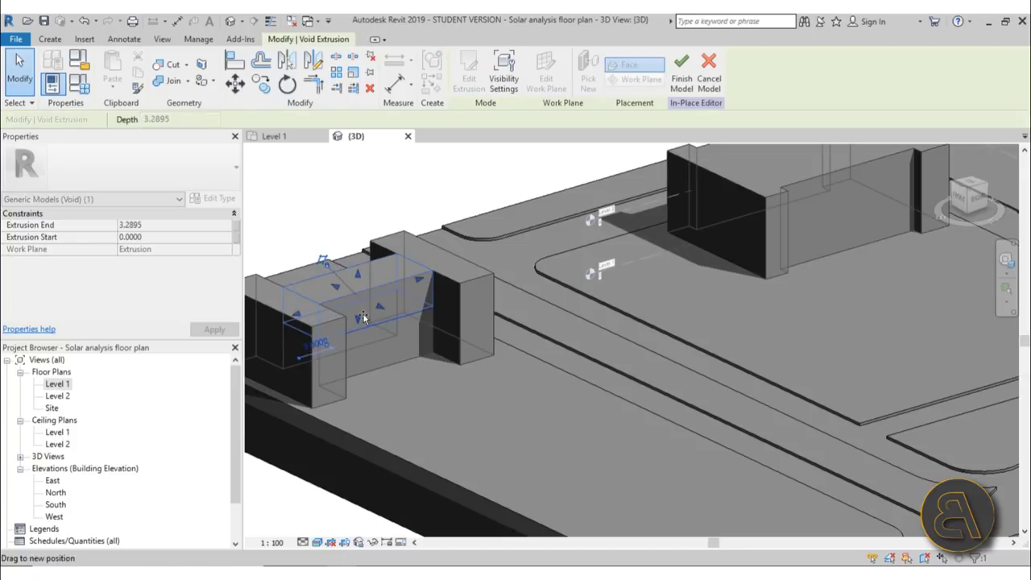
left_click(326, 203)
scroll(326, 203, "down", 5)
middle_click_drag(326, 203, 439, 368, "shift")
scroll(529, 273, "up", 3)
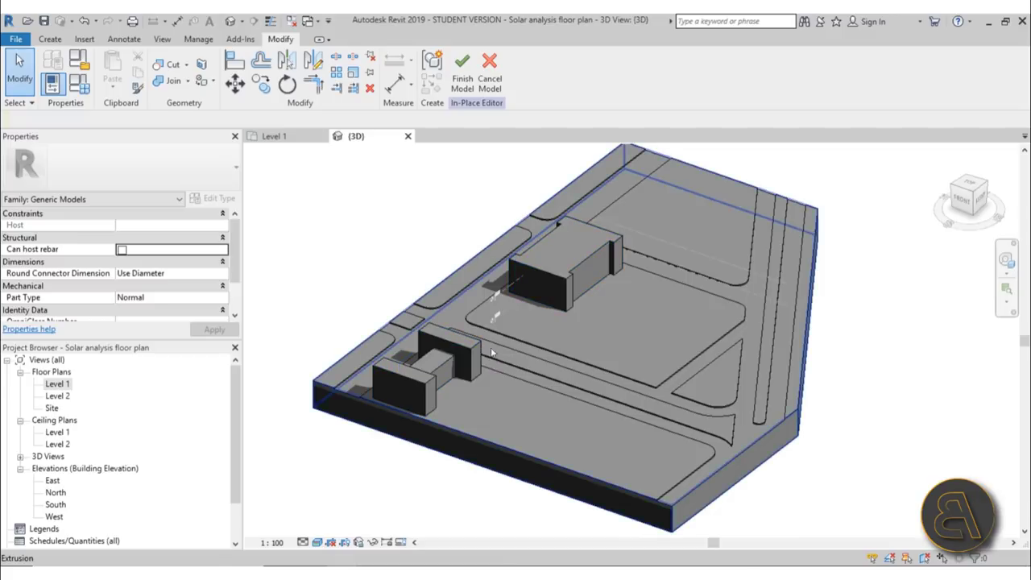
middle_click_drag(575, 357, 563, 378)
scroll(567, 385, "down", 1)
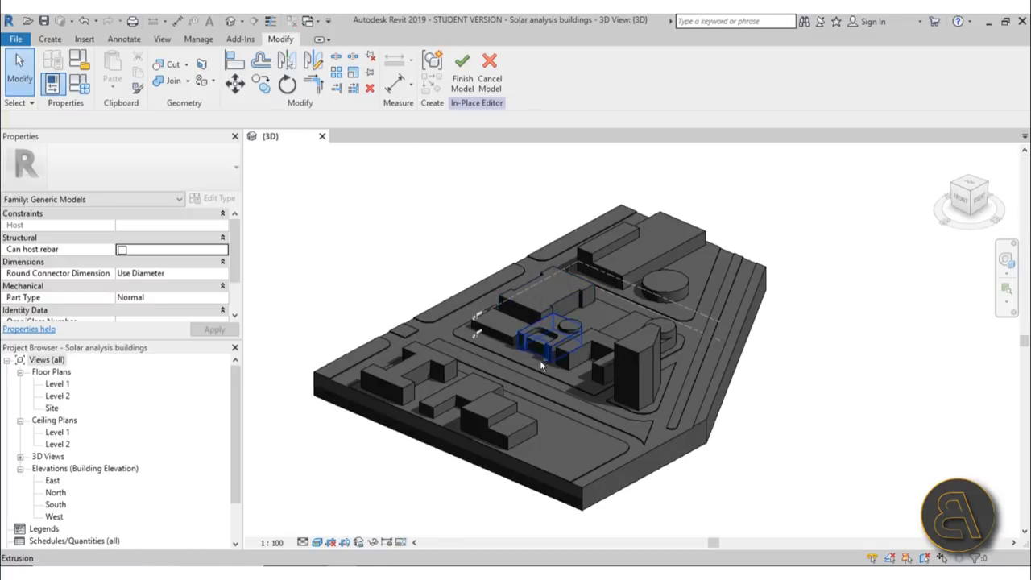
Select the complete site model and filter out the Generic Models (Void) category, keeping only Generic Models selected
middle_click_drag(541, 365, 555, 504, "shift")
scroll(659, 459, "down", 1)
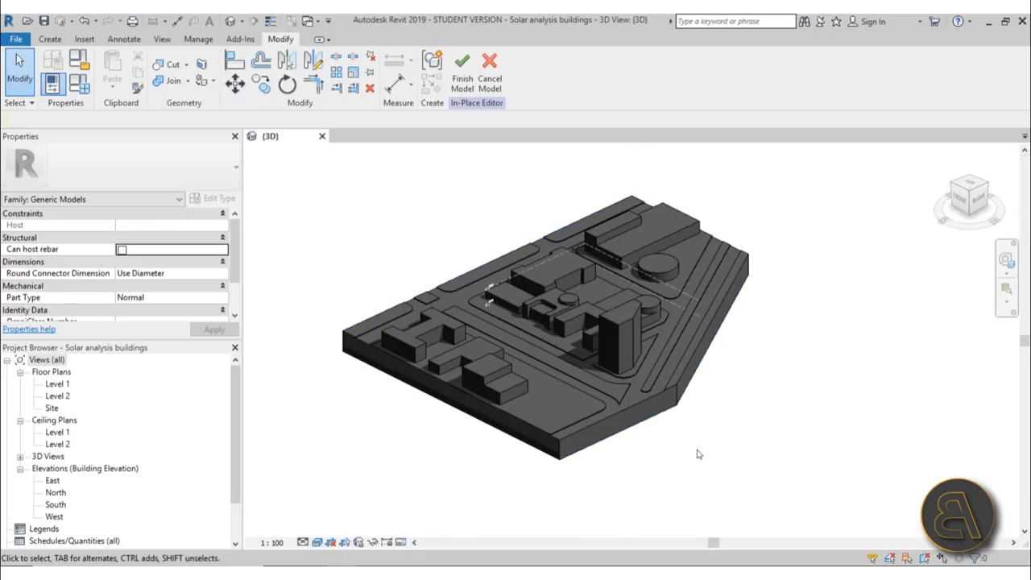
middle_click_drag(698, 454, 682, 451)
left_click_drag(307, 173, 796, 489)
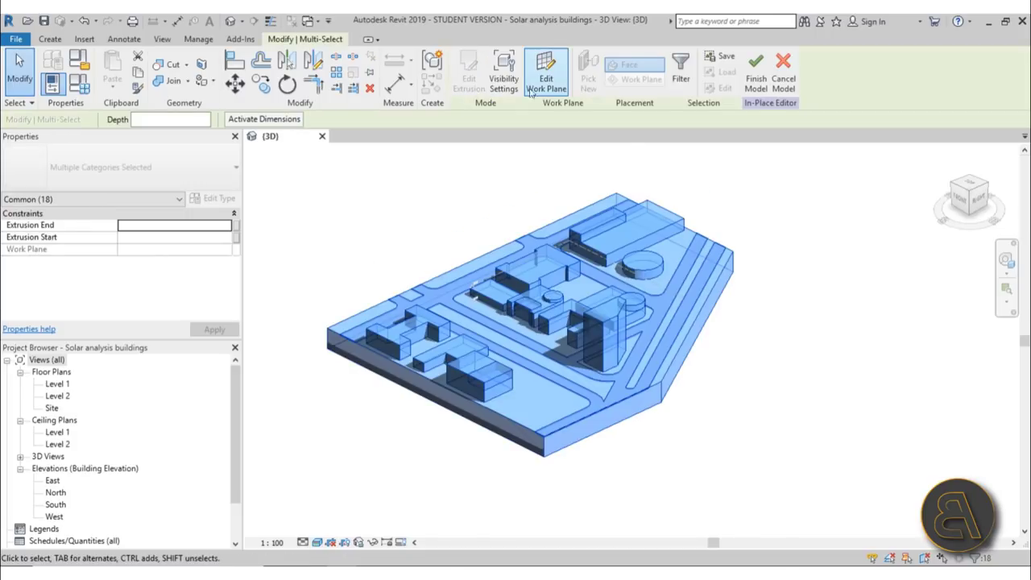
left_click(684, 81)
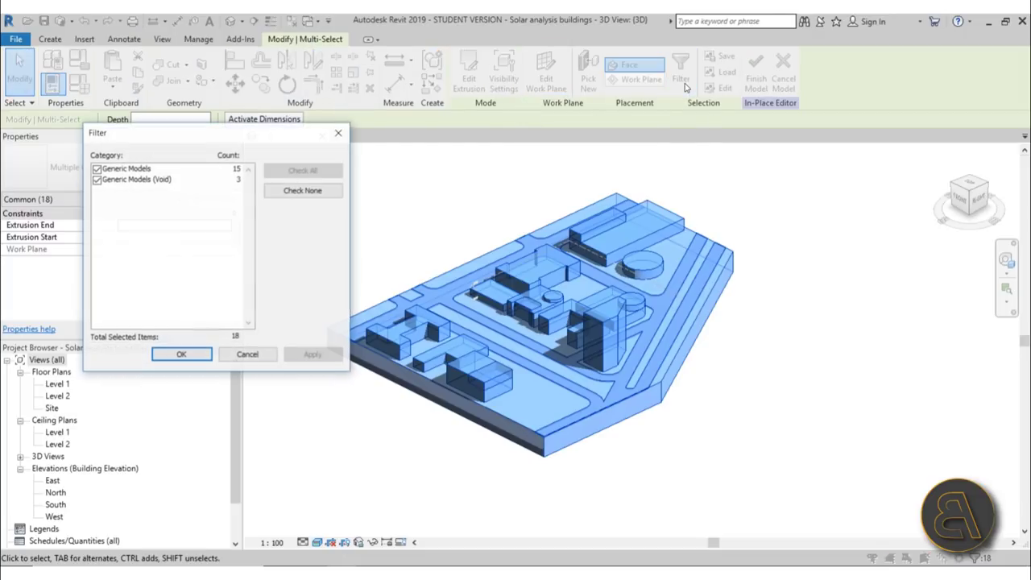
left_click(97, 179)
left_click(337, 356)
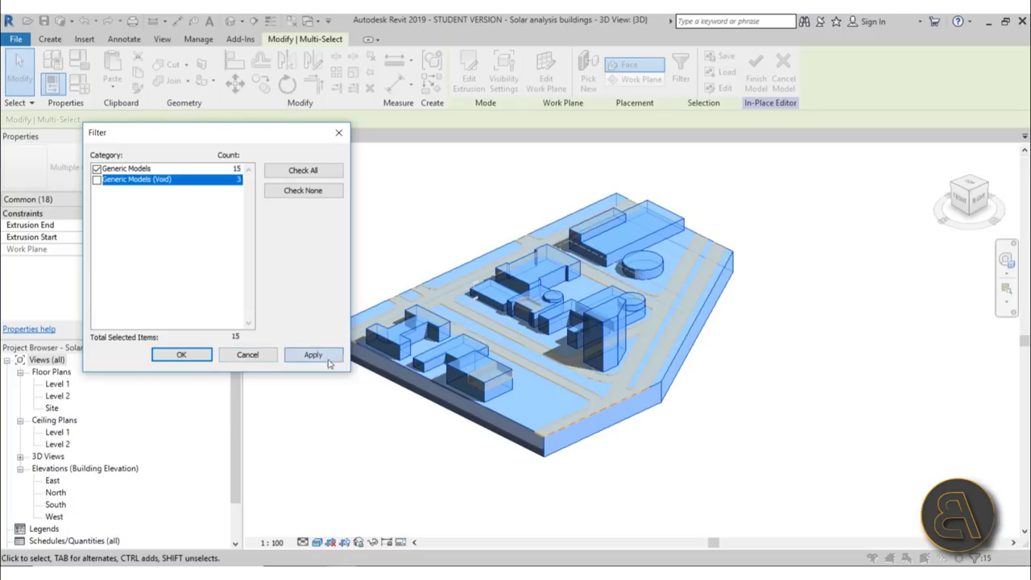
left_click(179, 355)
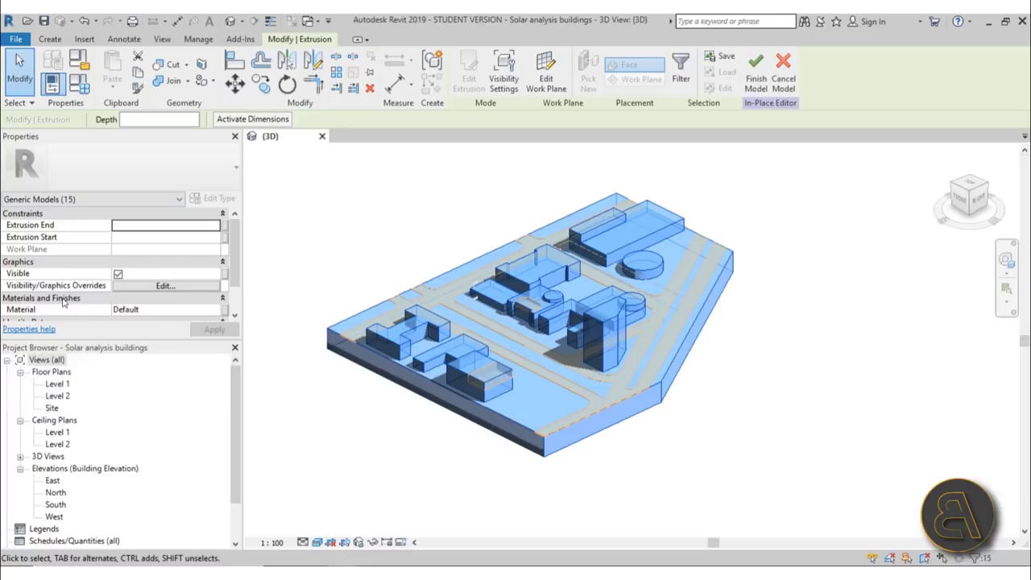
Search the materials for "pap" and assign the Paper material to all selected solids
left_click(216, 313)
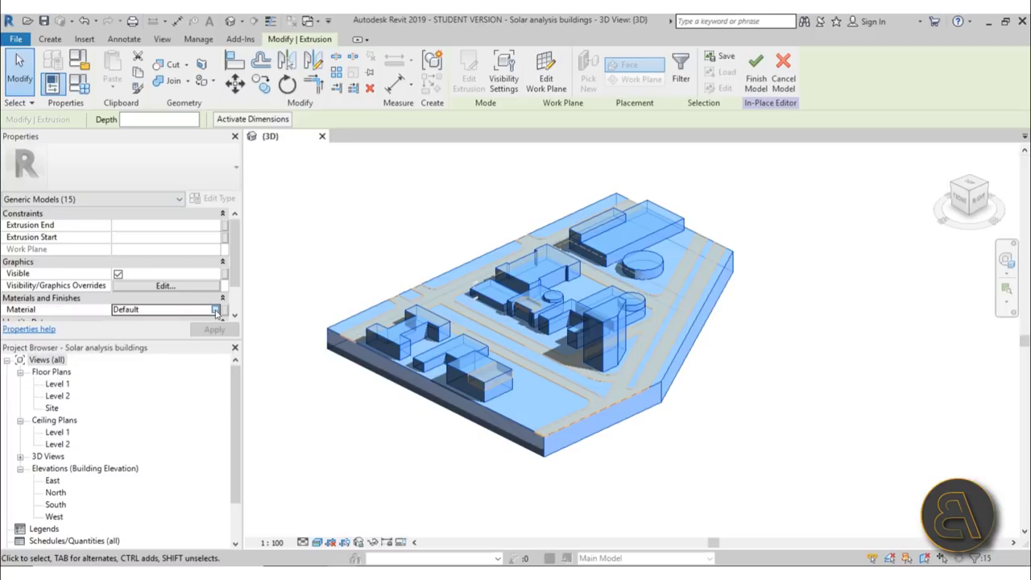
left_click(216, 311)
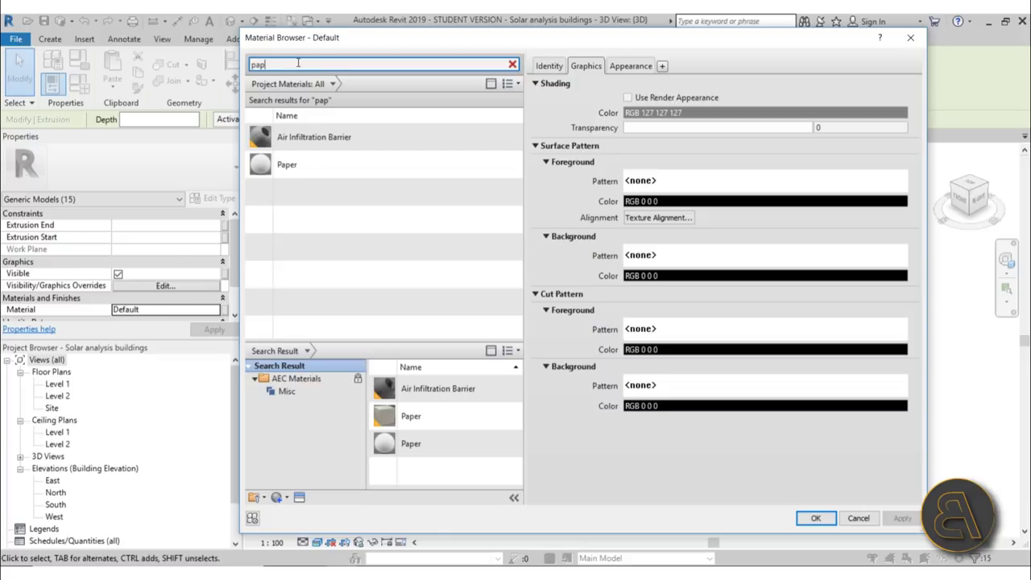
left_click(286, 164)
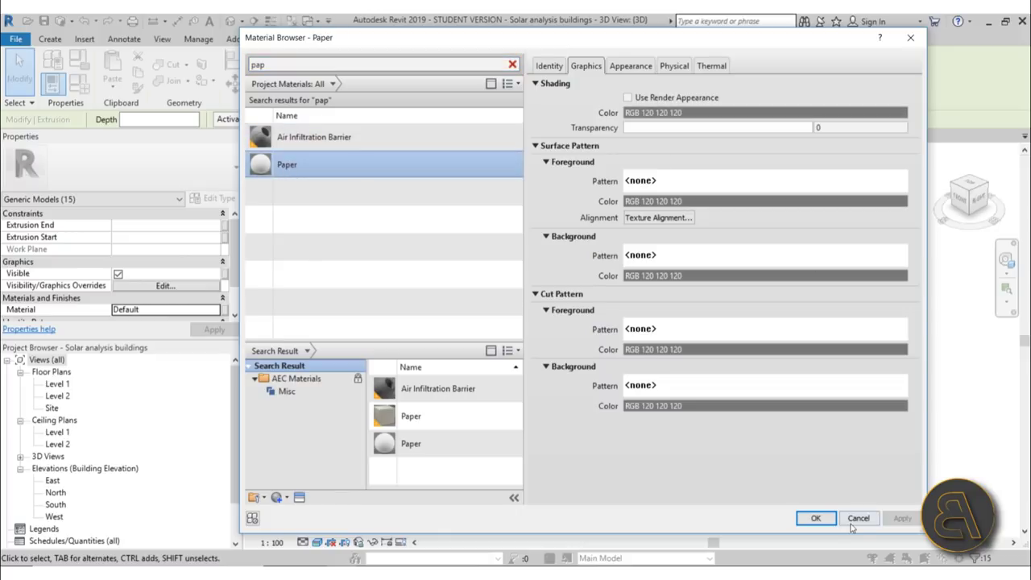
left_click(816, 519)
left_click(701, 427)
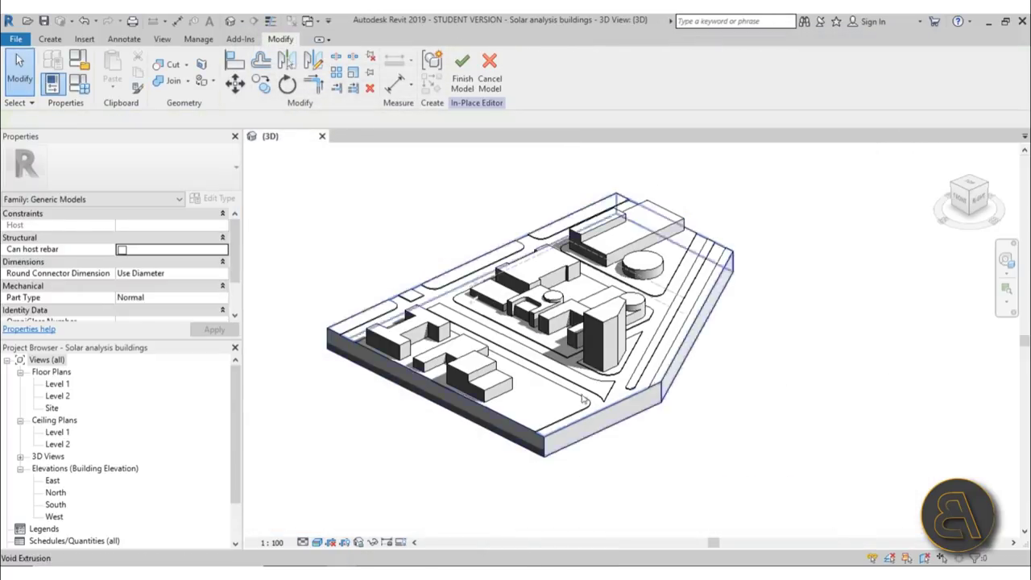
Assign the Default Mass Zone material to the central joined building with the curved recess and the cylinder
middle_click_drag(733, 447, 712, 518, "shift")
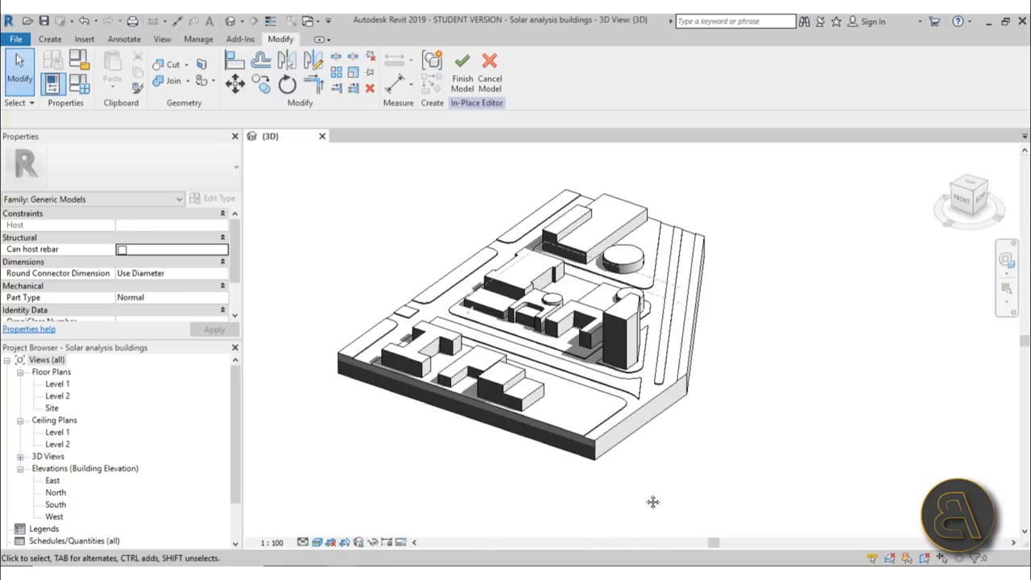
scroll(529, 311, "up", 6)
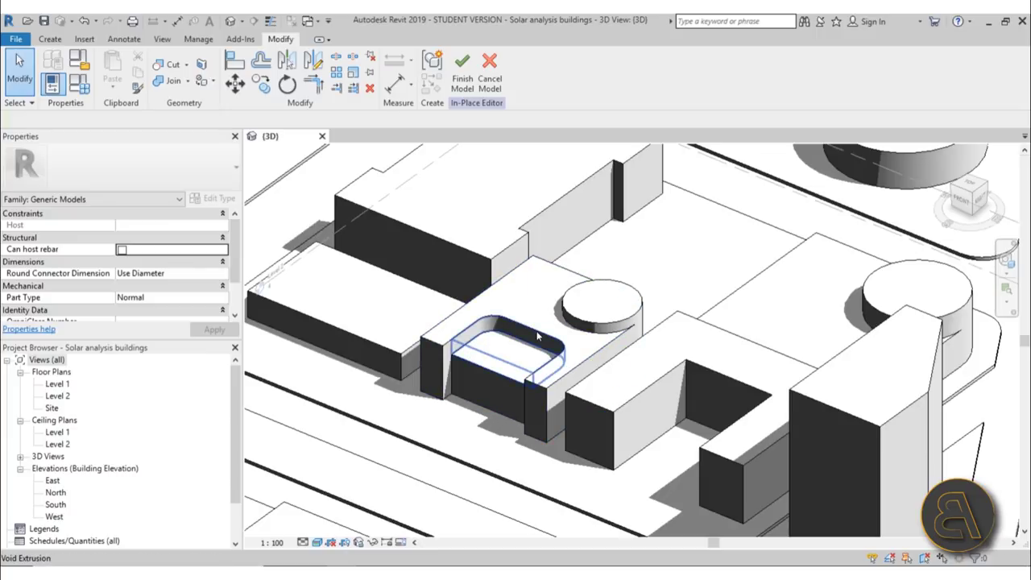
left_click(508, 282)
left_click(509, 282)
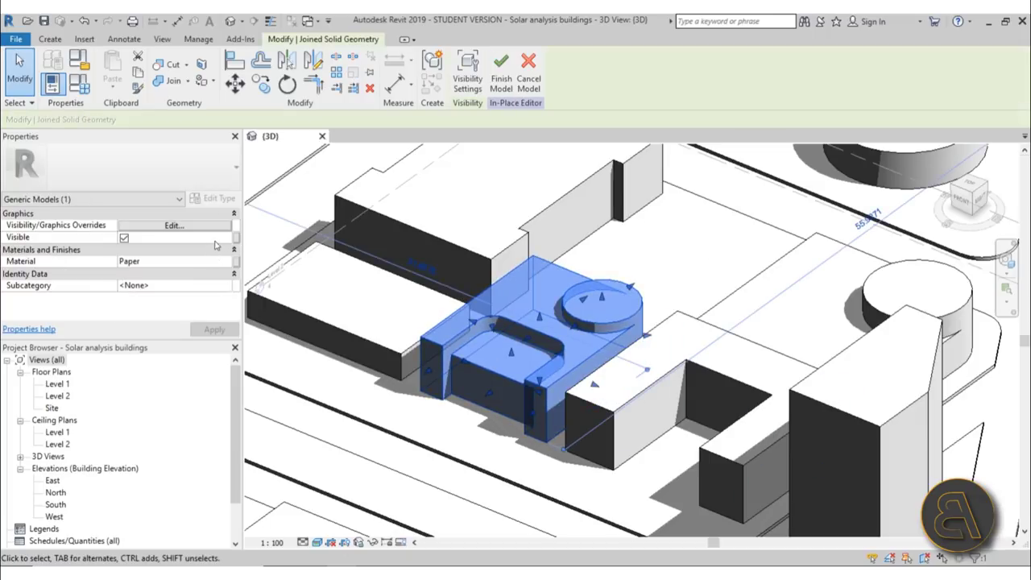
left_click(228, 265)
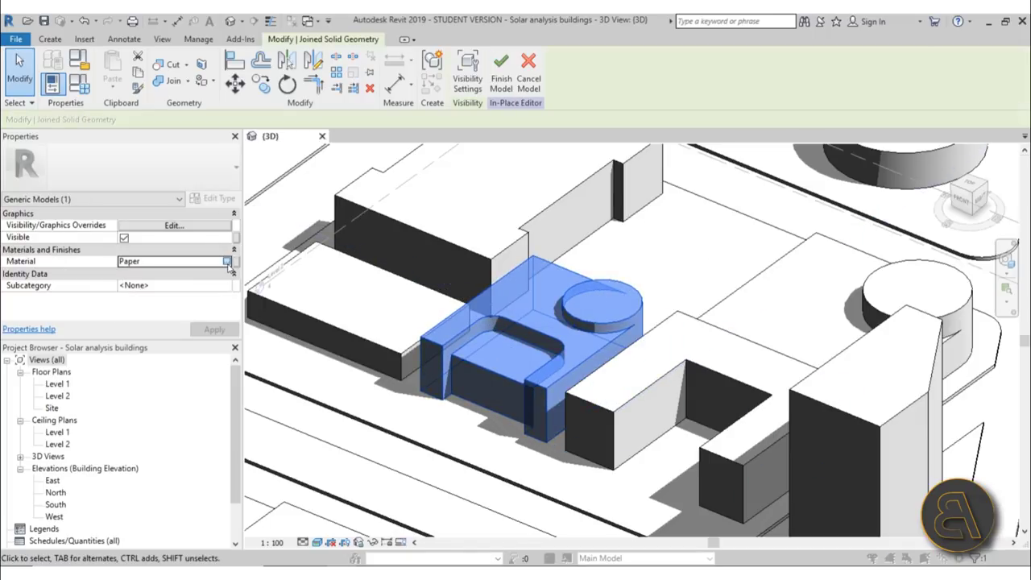
left_click(227, 262)
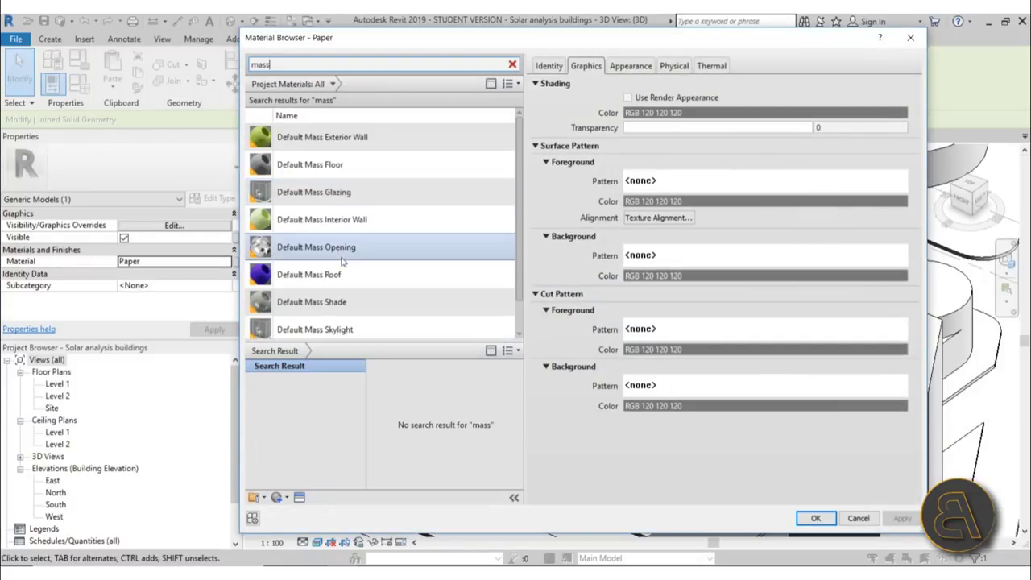
scroll(331, 273, "down", 1)
left_click(325, 319)
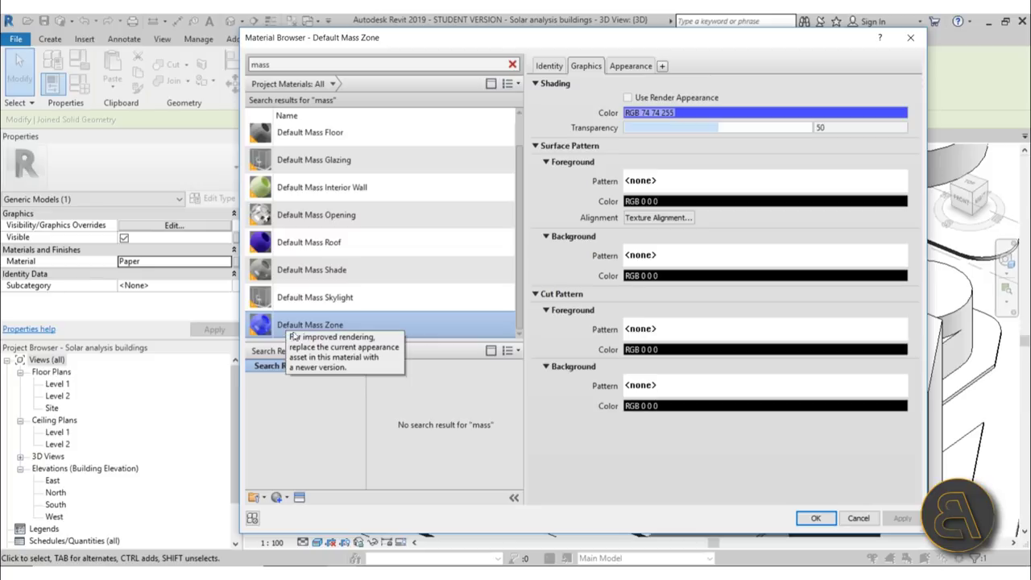
left_click(822, 522)
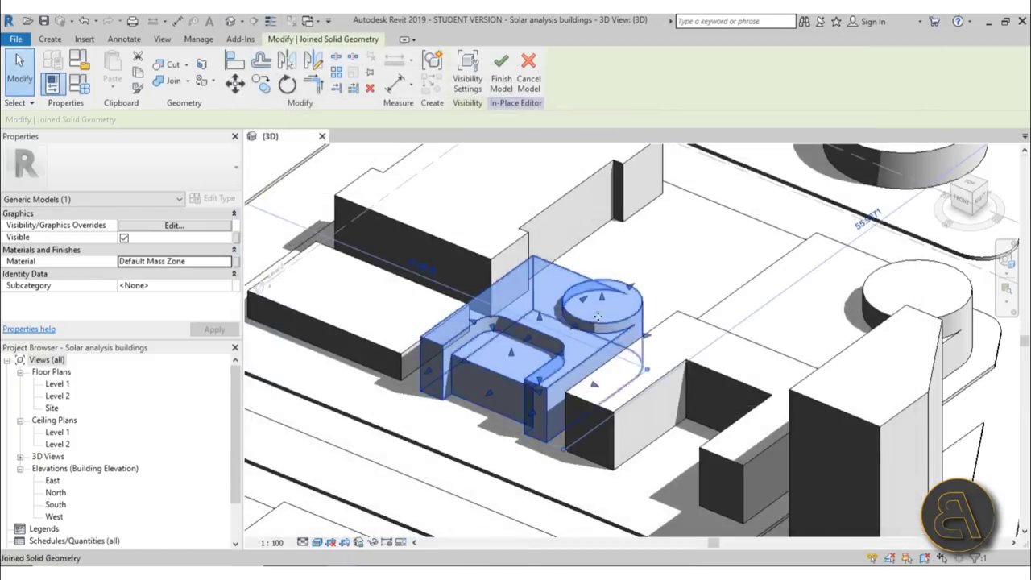
left_click(646, 268)
Examine the Default Mass Zone building up close and within the surrounding white site model from several angles
scroll(648, 269, "down", 2)
scroll(604, 366, "down", 2)
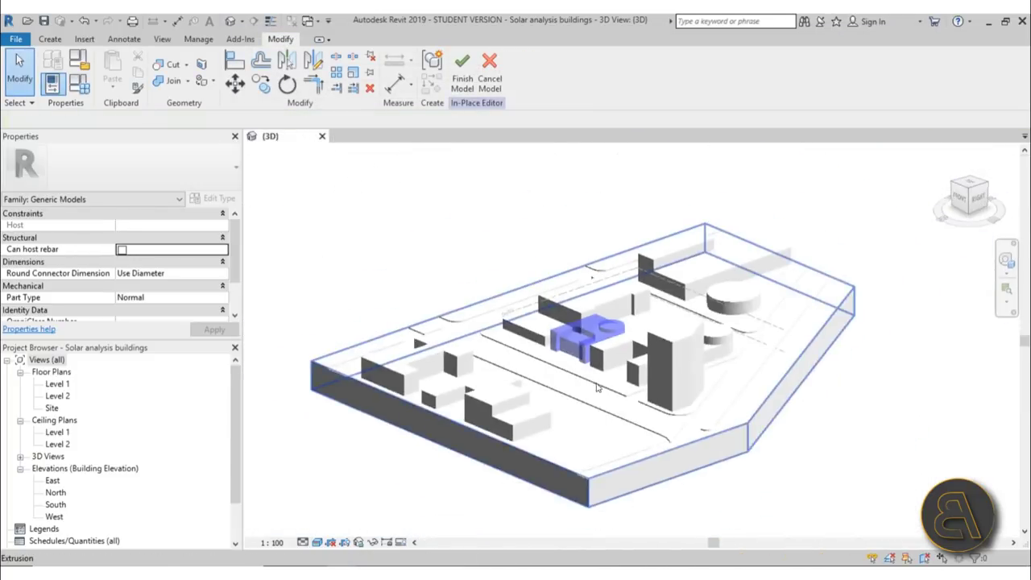
middle_click_drag(782, 455, 773, 435, "shift")
middle_click_drag(531, 319, 669, 352, "shift")
scroll(669, 352, "up", 5)
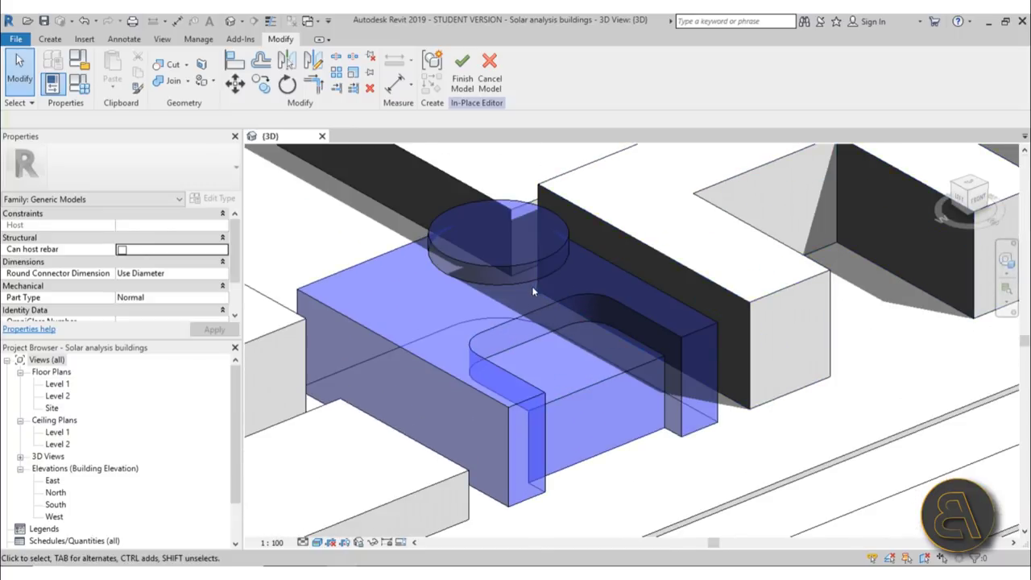
scroll(530, 322, "down", 5)
middle_click_drag(528, 328, 592, 284, "shift")
middle_click_drag(580, 396, 582, 402)
middle_click_drag(661, 361, 603, 395, "shift")
scroll(472, 371, "down", 3)
scroll(492, 357, "up", 2)
scroll(493, 359, "down", 4)
scroll(563, 322, "up", 2)
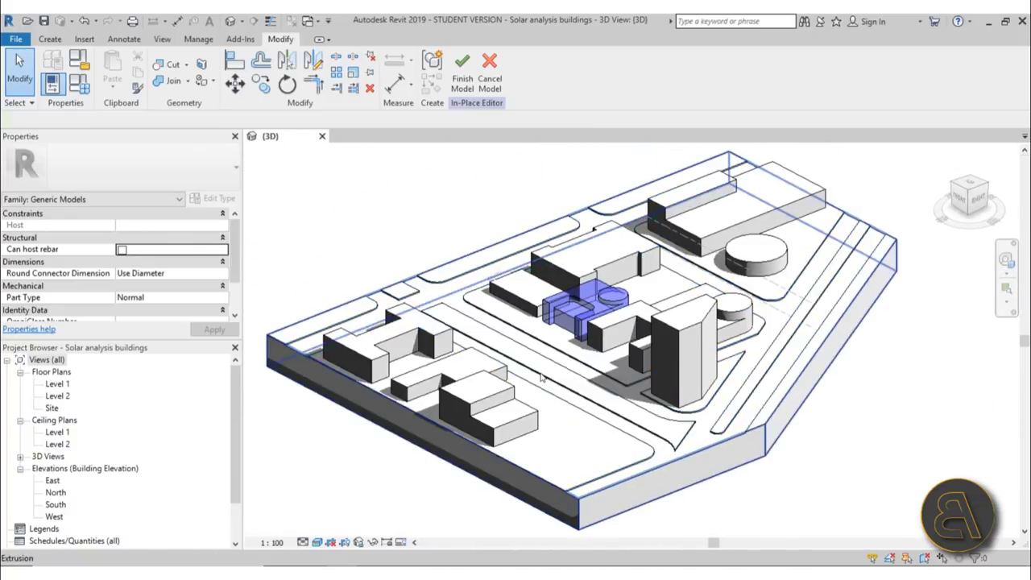
Select the joined site base to check its assigned material, and clear the selection
left_click(701, 451)
left_click(902, 509)
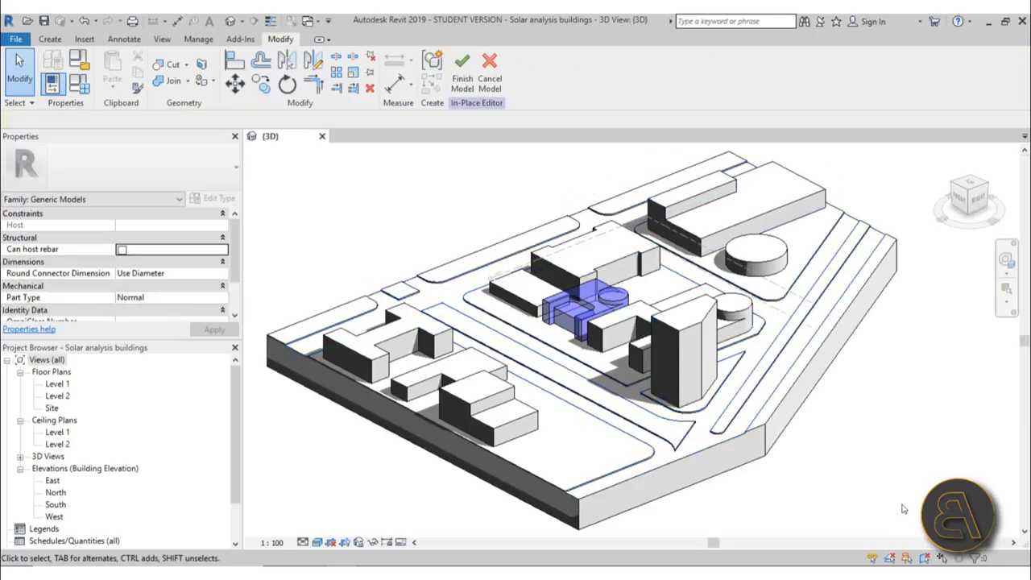
left_click(742, 459)
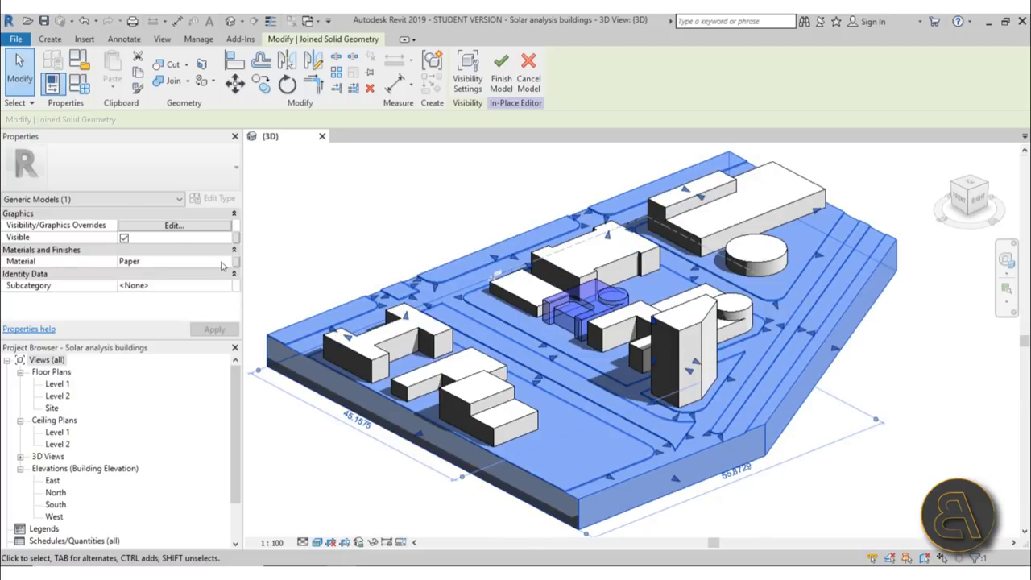
left_click(764, 504)
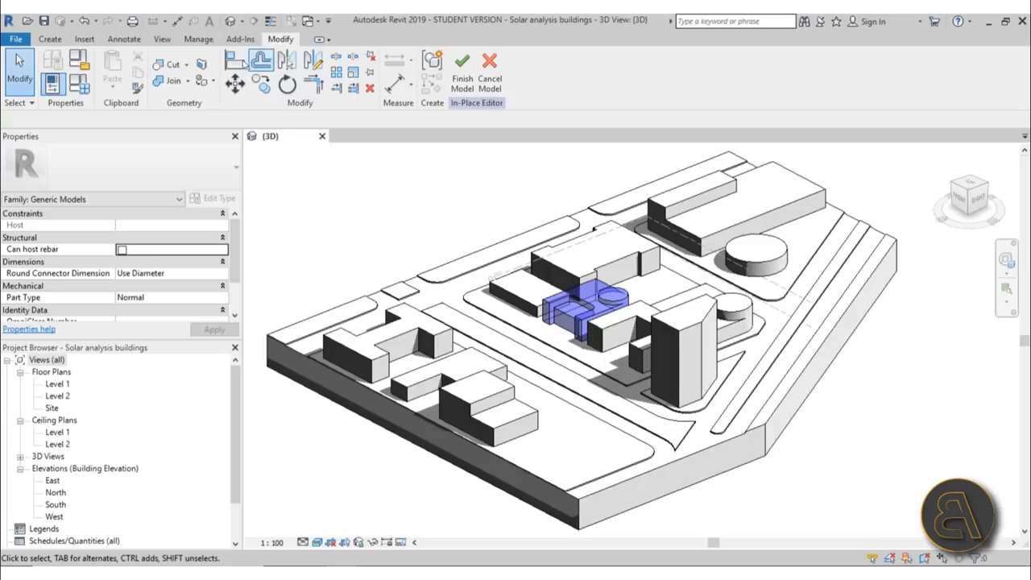
left_click(201, 84)
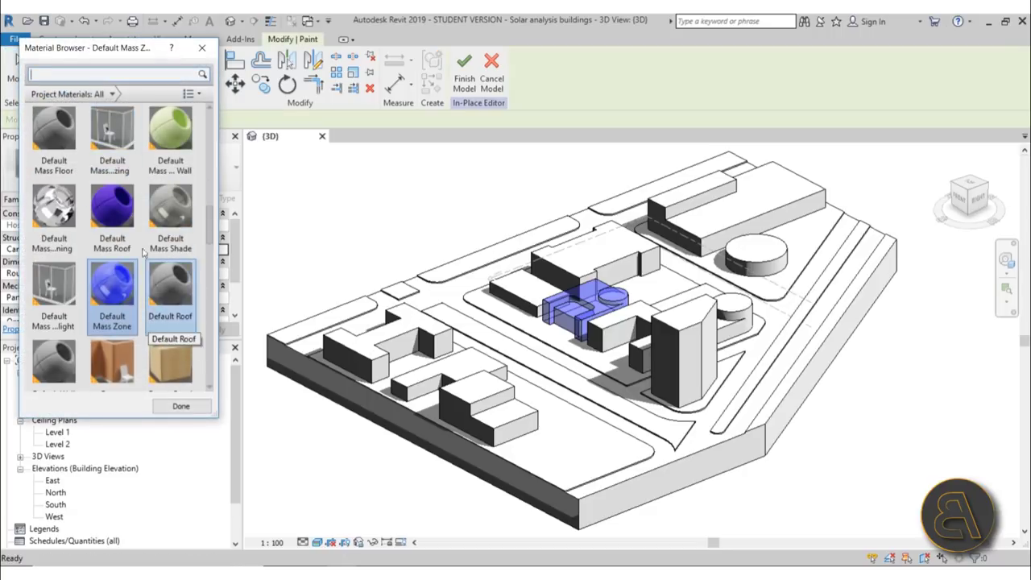
scroll(121, 258, "down", 5)
scroll(123, 282, "up", 10)
scroll(125, 274, "down", 5)
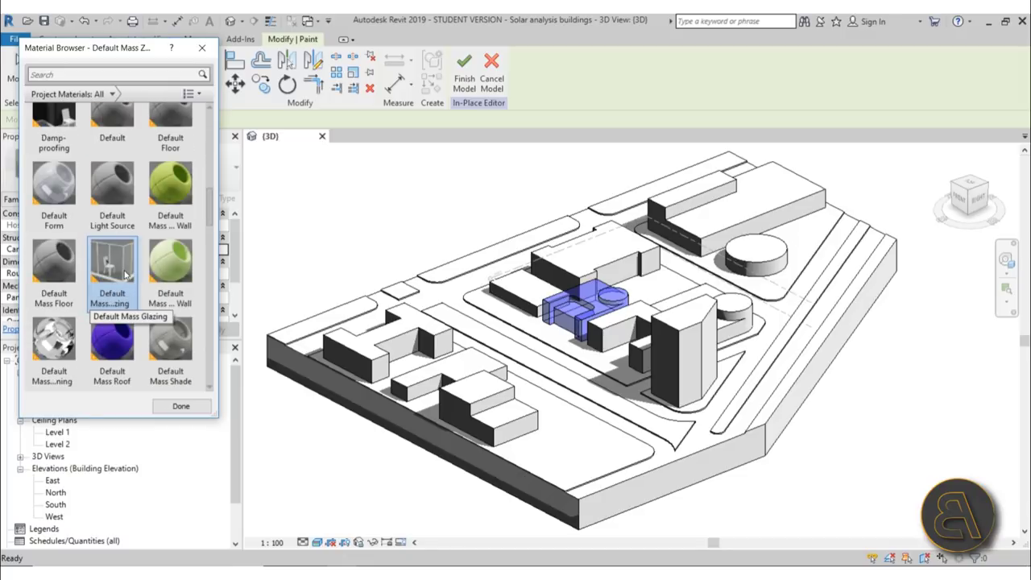
scroll(125, 274, "up", 8)
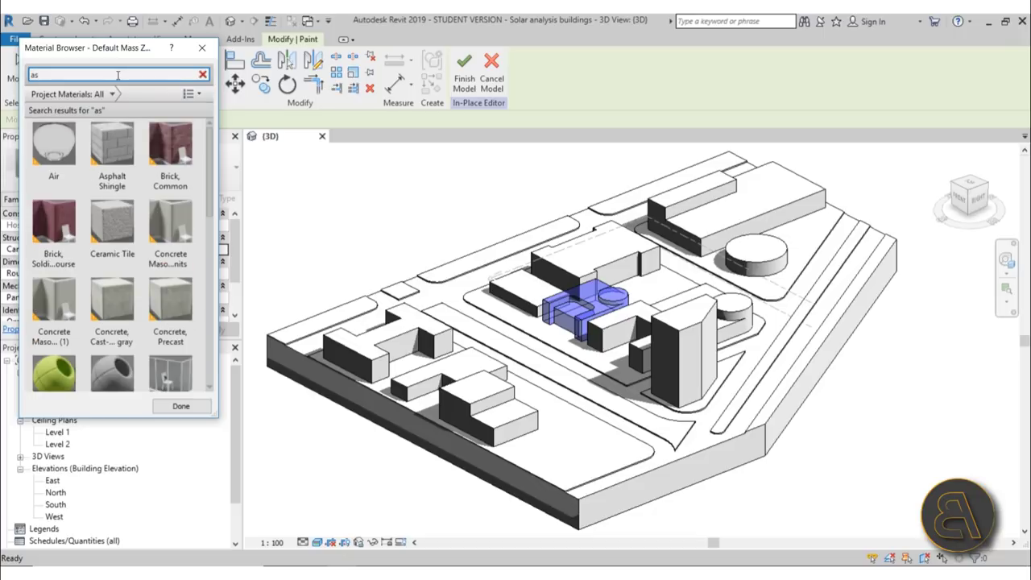
type("a")
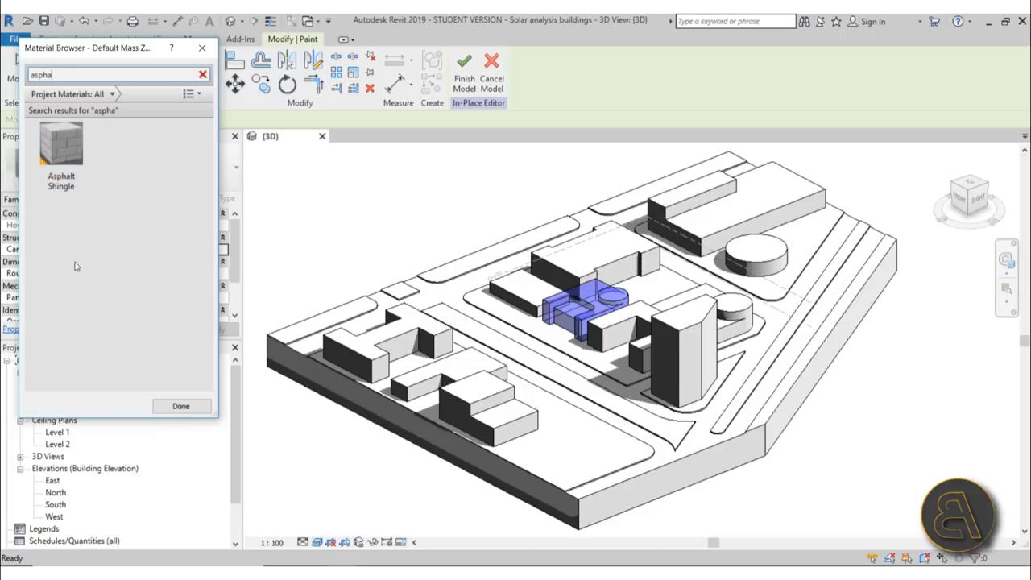
left_click(202, 49)
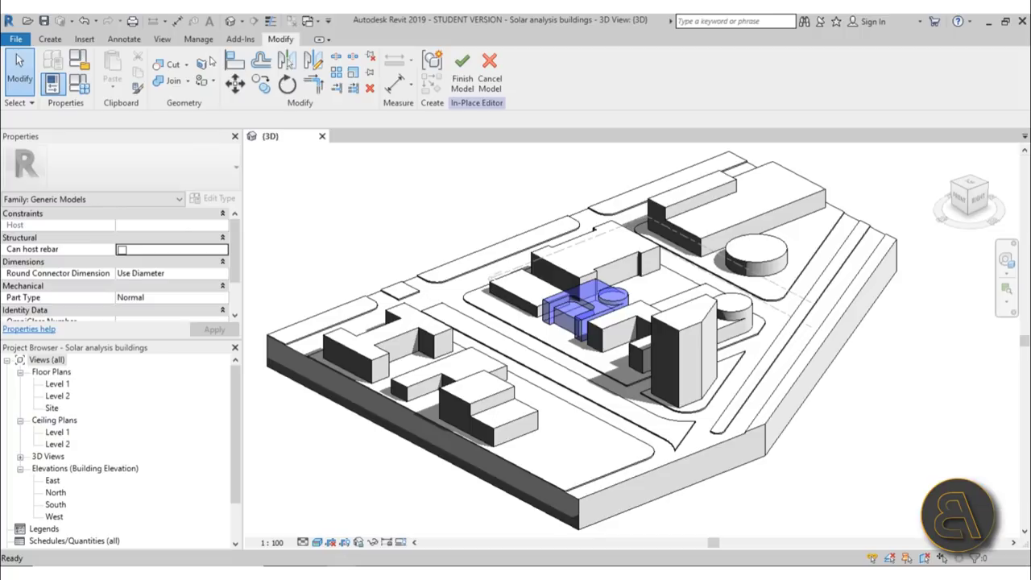
Search the material library for "asp" and add Asphalt, Pavement to the project materials
left_click(199, 40)
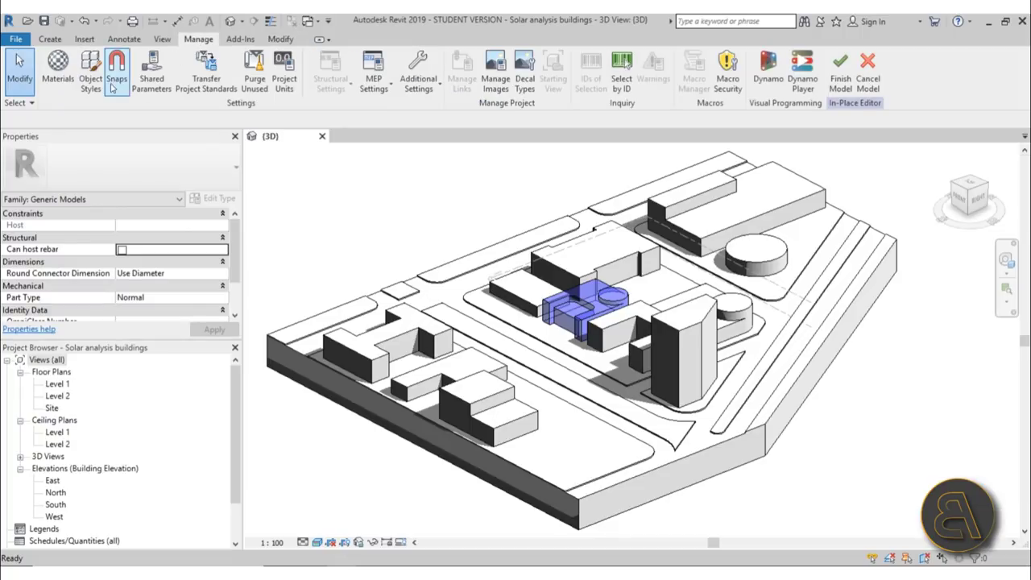
left_click(58, 73)
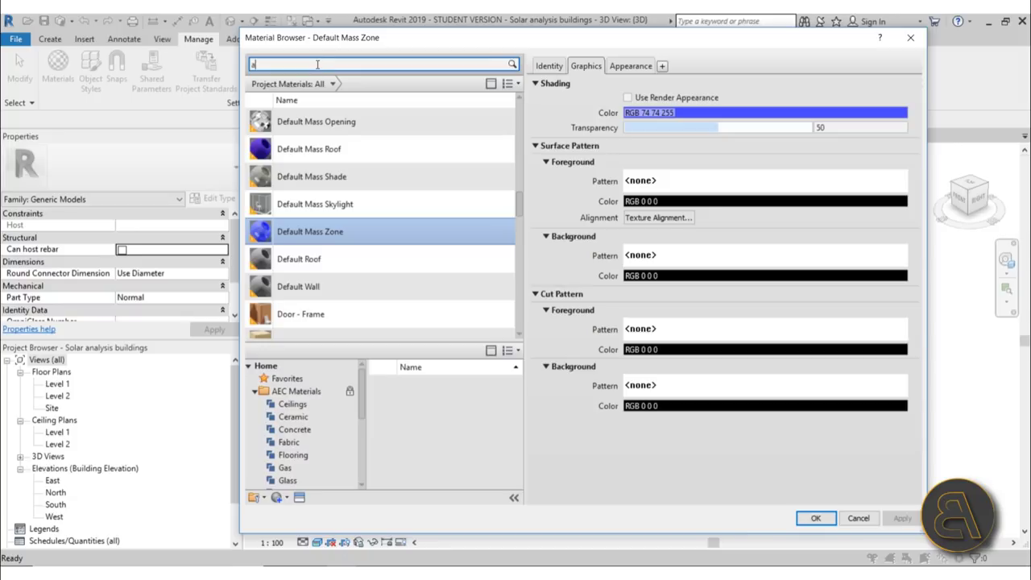
type("spa")
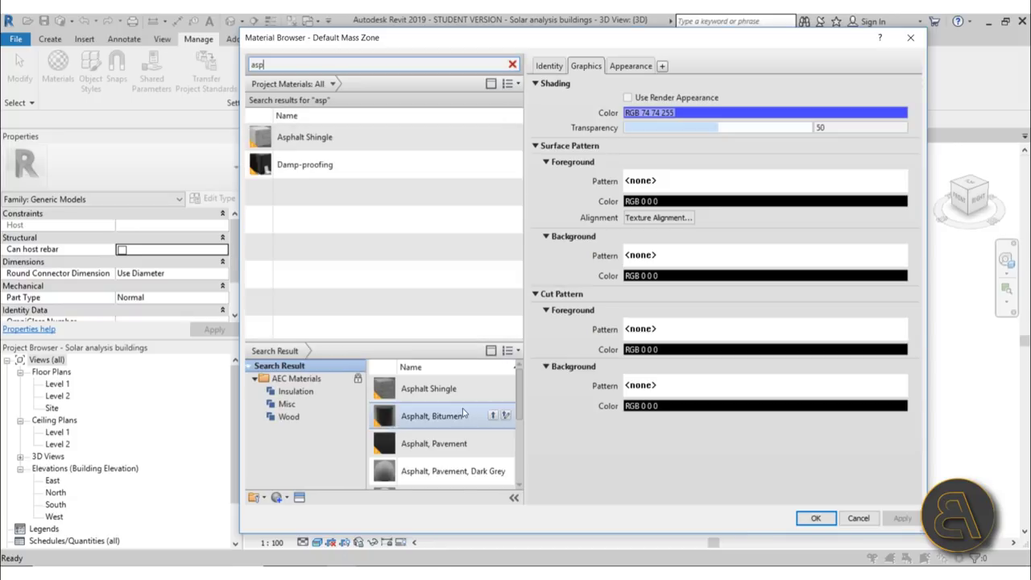
left_click(494, 443)
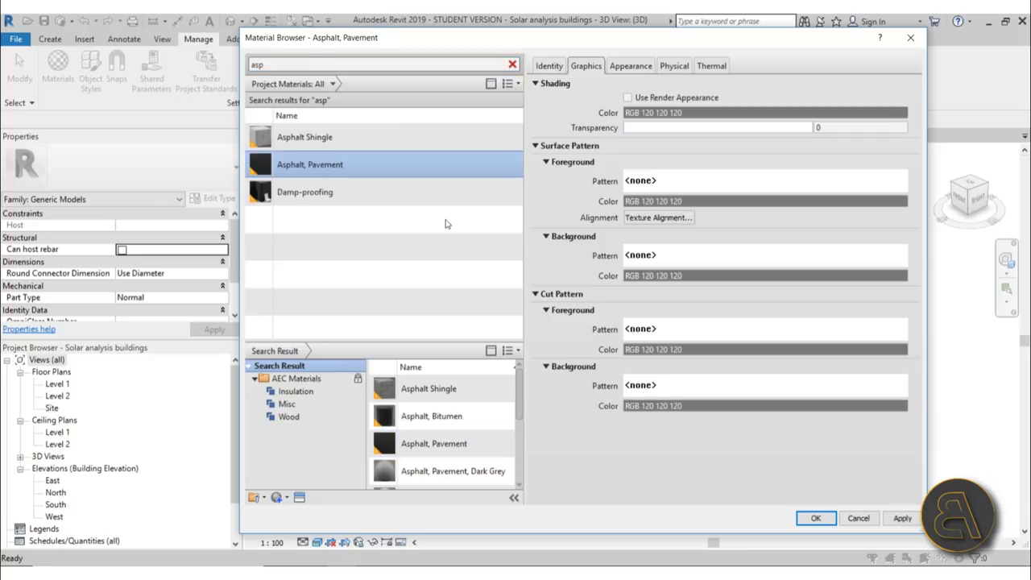
Set the Asphalt, Pavement appearance's image fade to 85 and save the material changes
left_click(619, 71)
left_click_drag(801, 271, 783, 272)
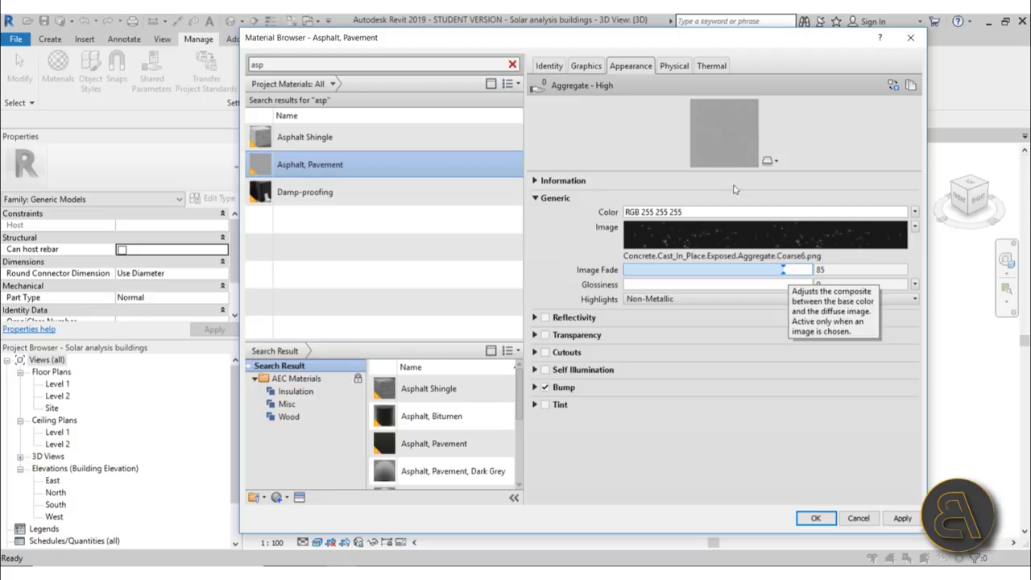
left_click(901, 518)
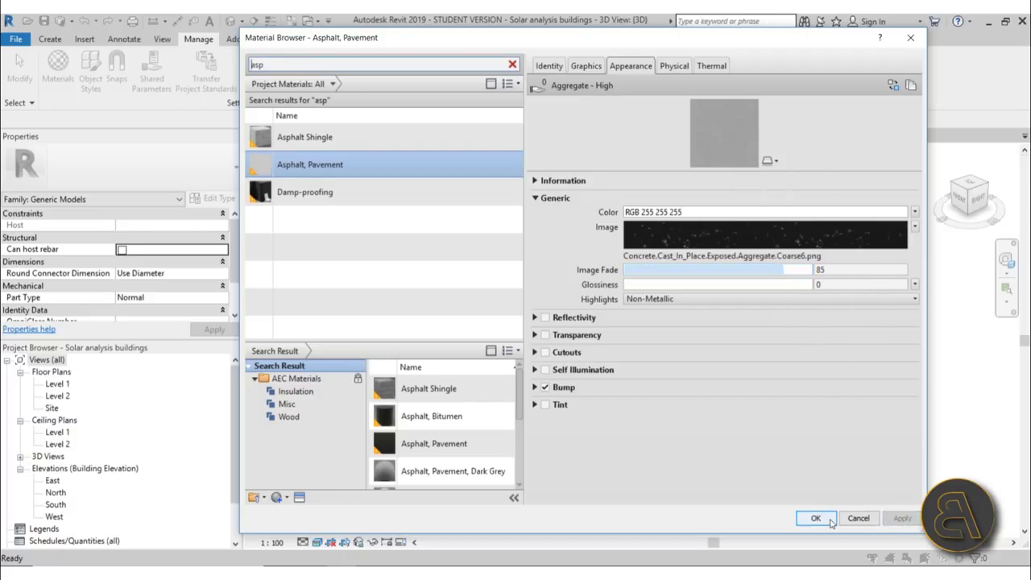
left_click(816, 518)
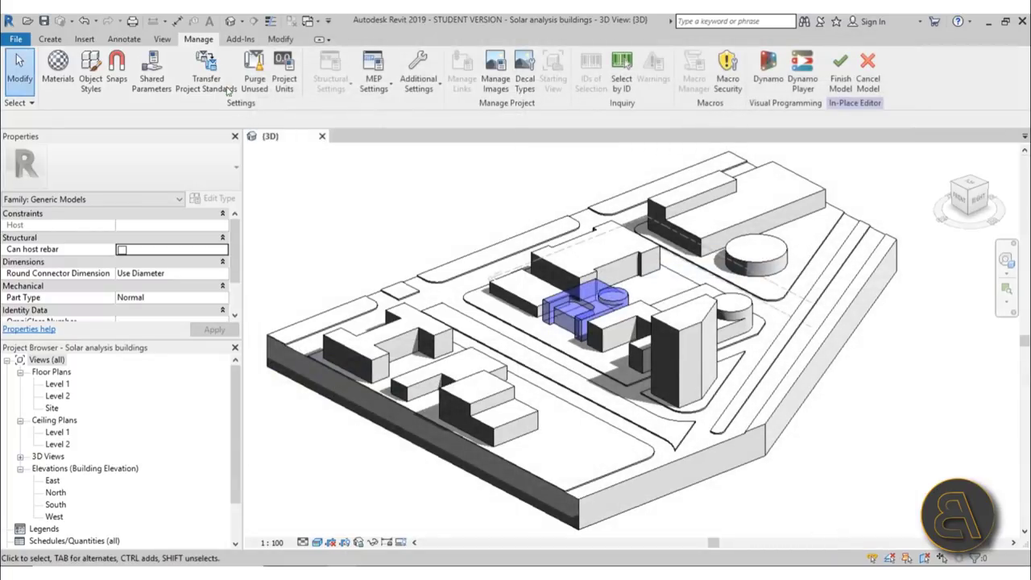
Paint the recessed street surface of the site base with the Asphalt, Pavement material
left_click(281, 39)
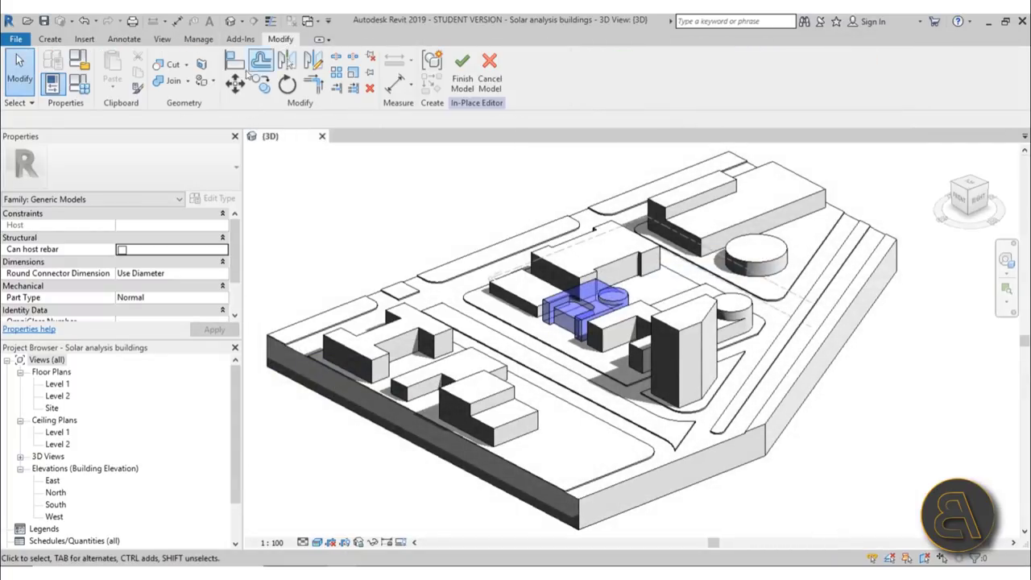
left_click(203, 82)
scroll(121, 314, "down", 1)
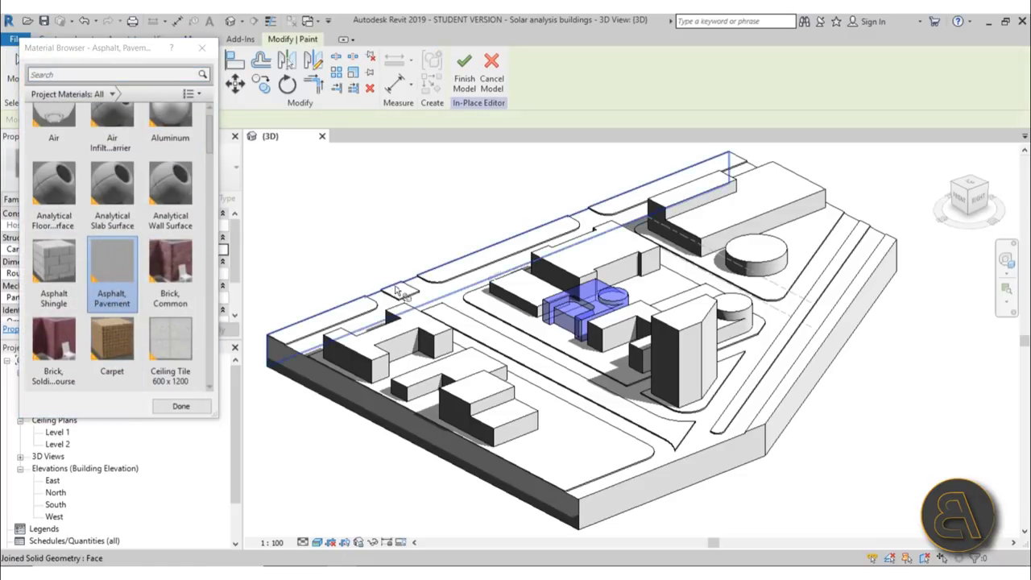
left_click(434, 298)
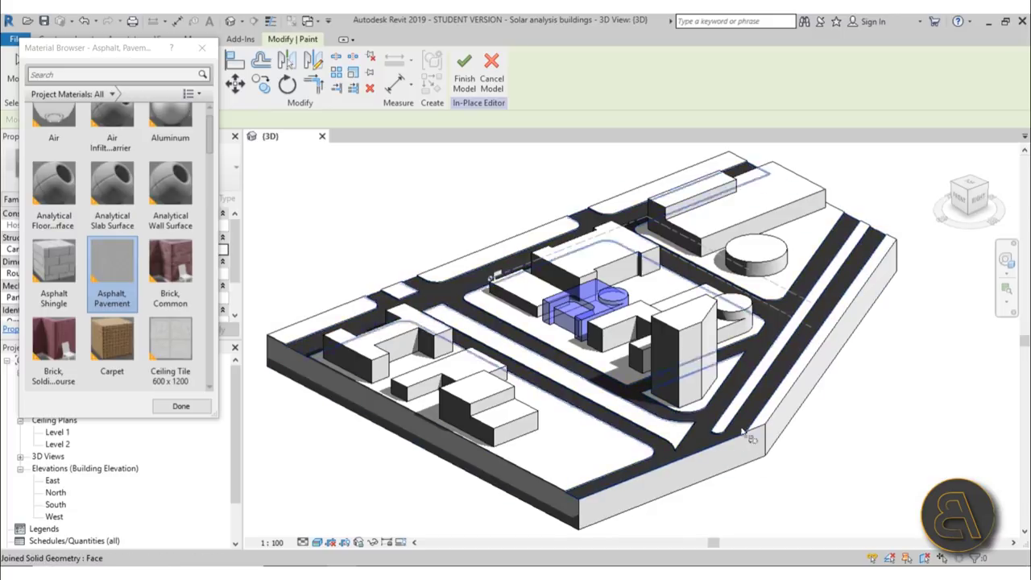
Paint the two side faces meeting at the site base's front corner with Asphalt, Pavement
scroll(765, 468, "up", 8)
scroll(577, 260, "down", 8)
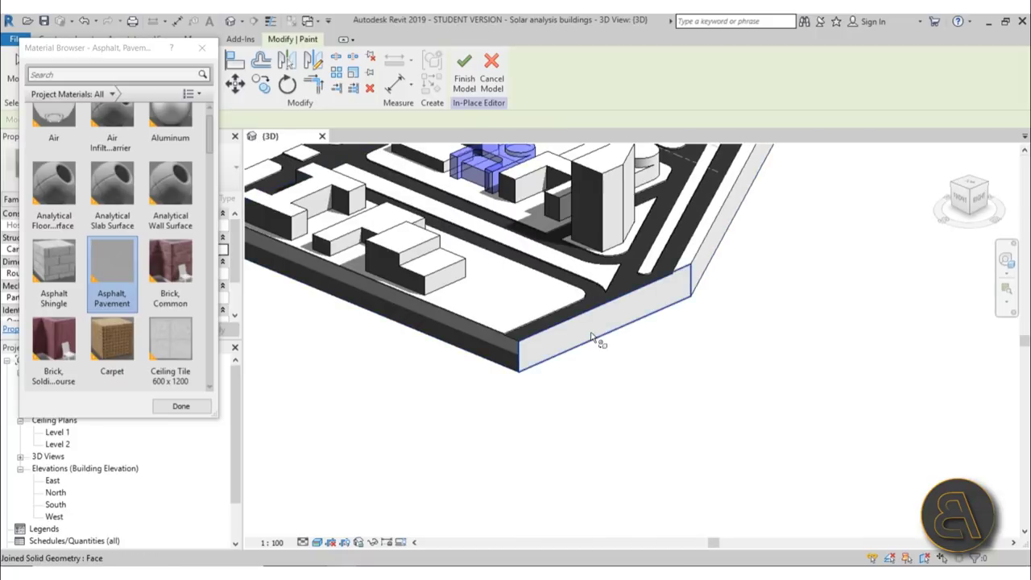
left_click(593, 339)
left_click(508, 355)
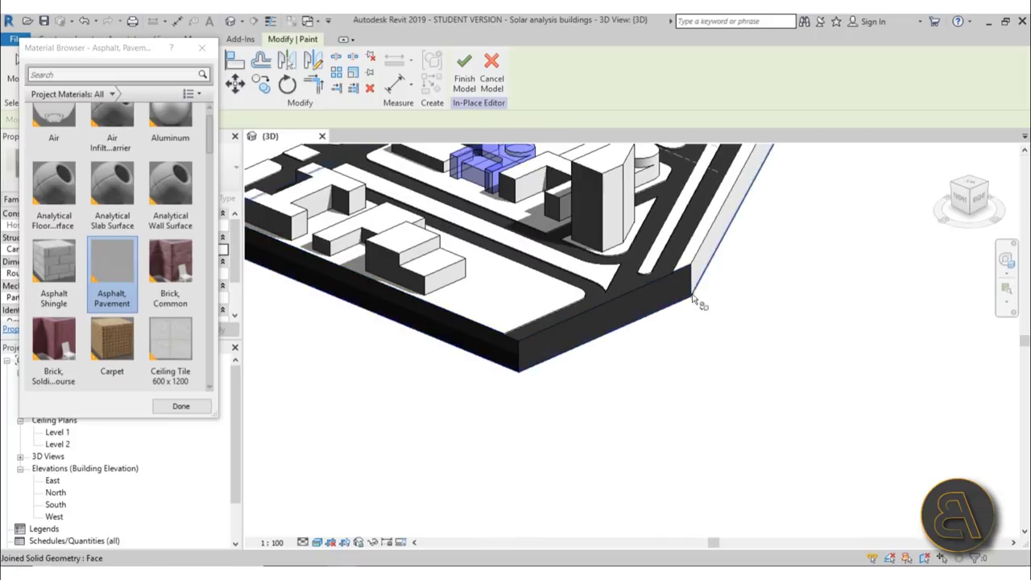
Try to paint the next long side face of the site base with Asphalt, Pavement, and undo that paint
scroll(592, 355, "down", 3)
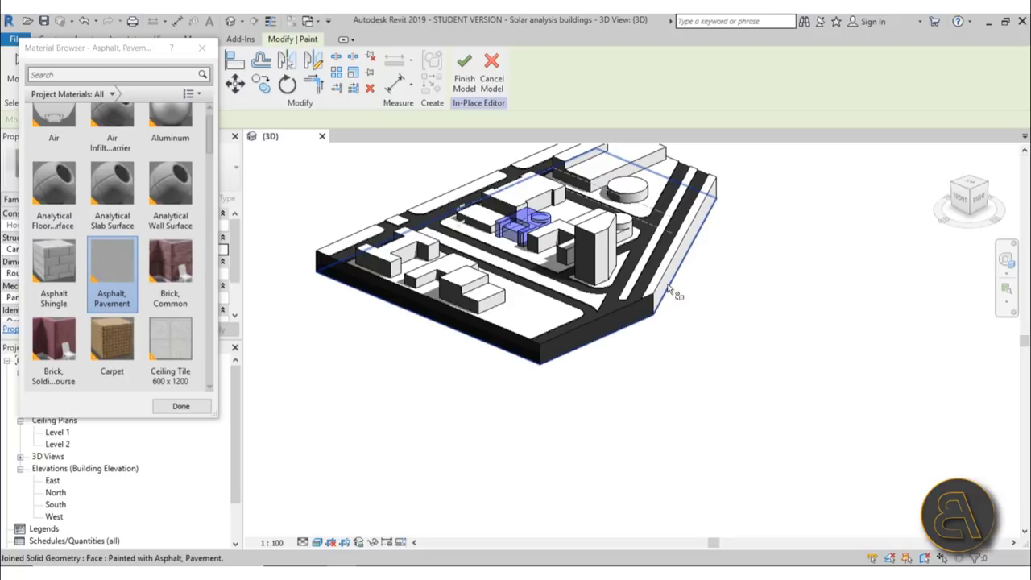
left_click(707, 230)
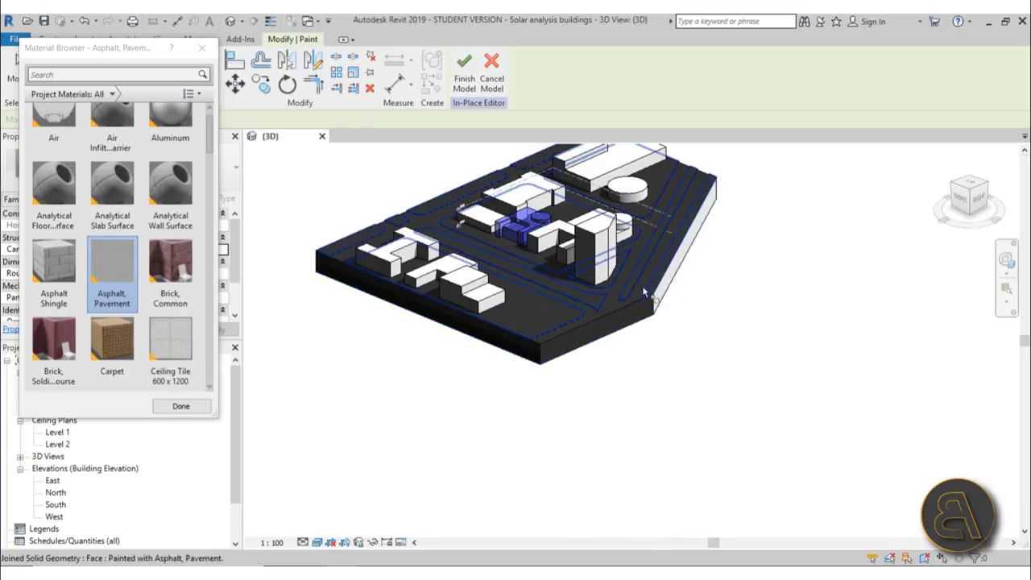
scroll(556, 300, "up", 3)
scroll(556, 300, "up", 2)
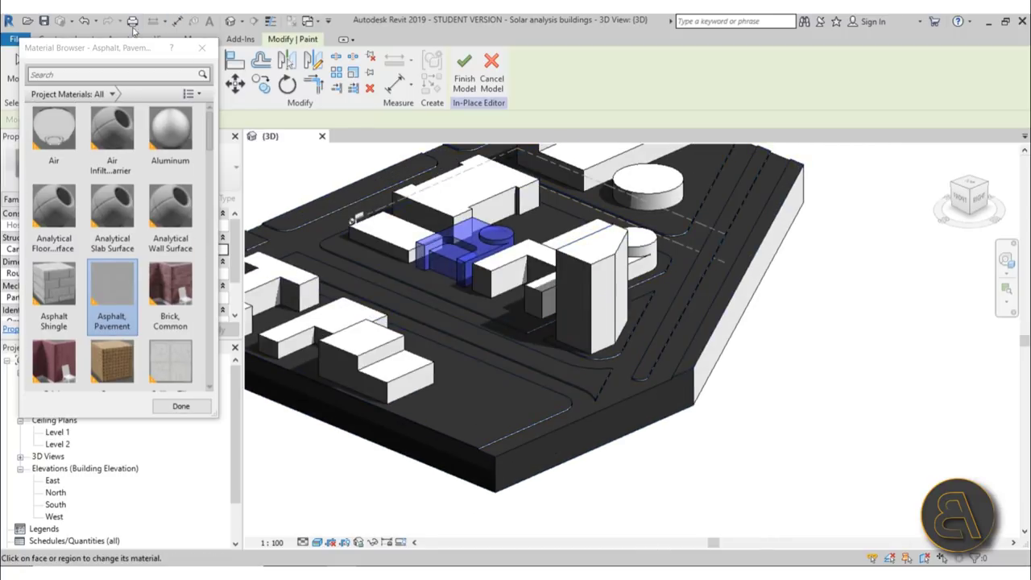
left_click(84, 21)
Paint the remaining outer side faces of the site base with Asphalt, Pavement and end the Paint command
scroll(661, 189, "up", 4)
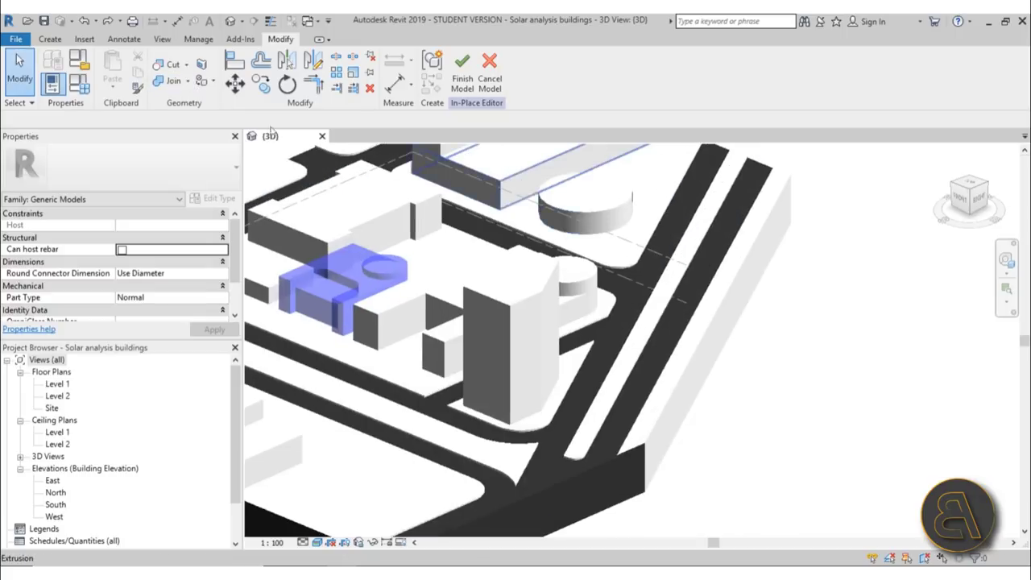
left_click(201, 80)
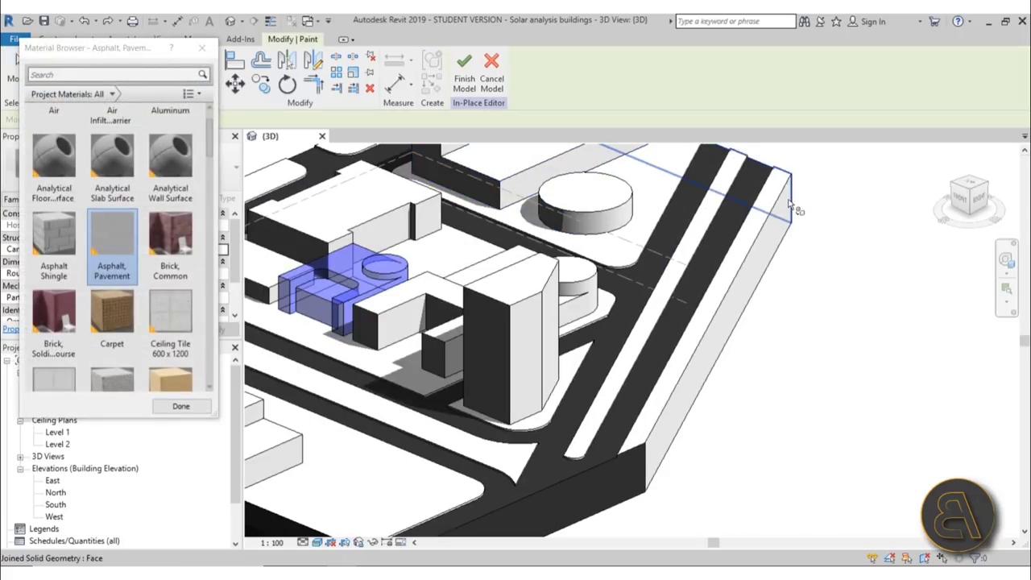
left_click(781, 213)
scroll(812, 278, "down", 4)
middle_click_drag(502, 324, 731, 329, "shift")
scroll(729, 328, "up", 6)
middle_click_drag(701, 366, 557, 361, "shift")
left_click(516, 377)
scroll(395, 310, "down", 5)
middle_click_drag(395, 309, 611, 355, "shift")
scroll(630, 373, "up", 5)
left_click(202, 48)
key("Escape")
Try painting the raised block surface around the studied building with Asphalt, Pavement, and undo the paint
mouse_move(782, 476)
middle_mouse_down("shift")
mouse_move(759, 442)
mouse_move(456, 426)
mouse_move(566, 410)
mouse_move(587, 366)
middle_mouse_up("shift")
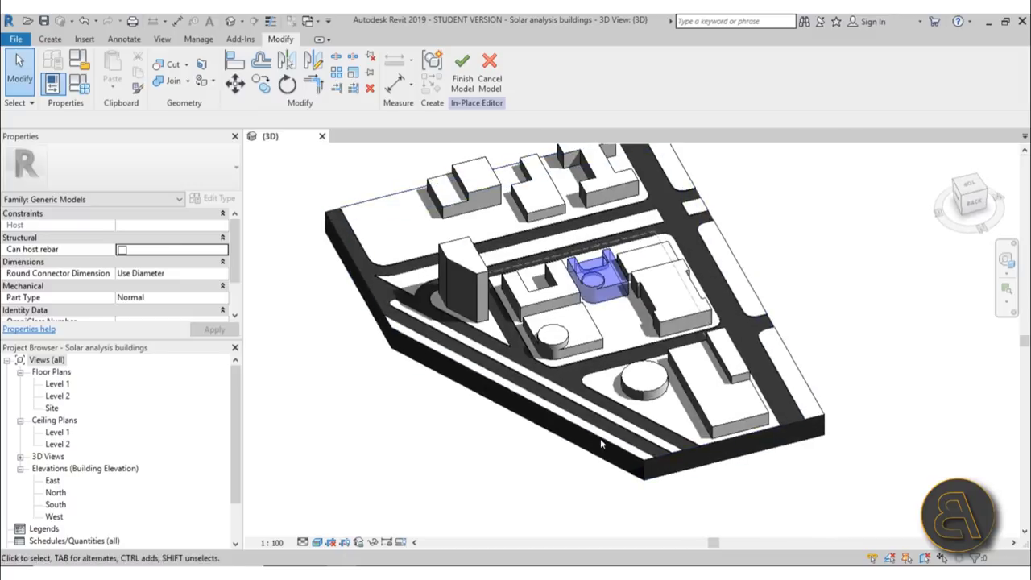
scroll(614, 355, "up", 2)
scroll(614, 355, "up", 4)
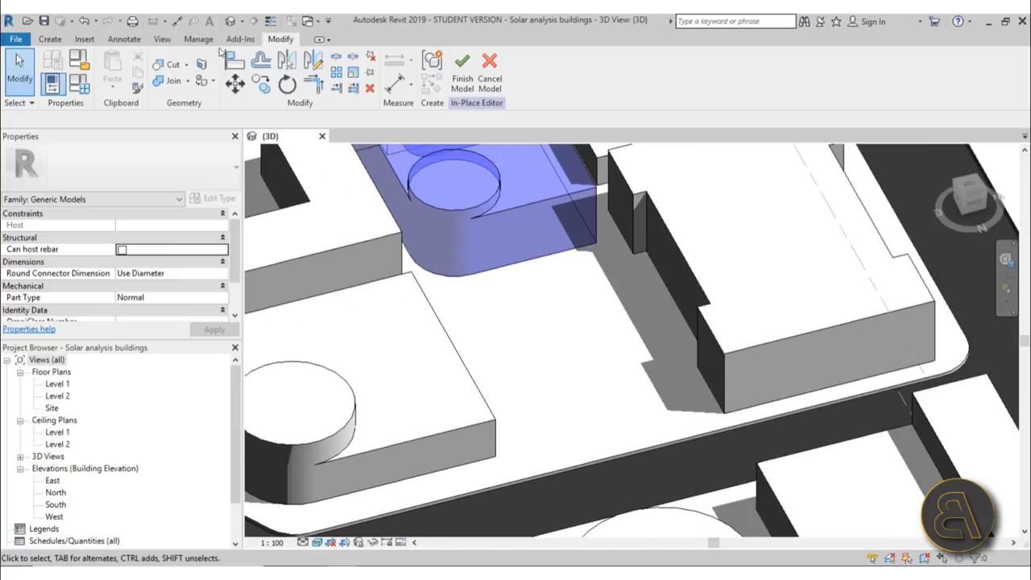
left_click(201, 81)
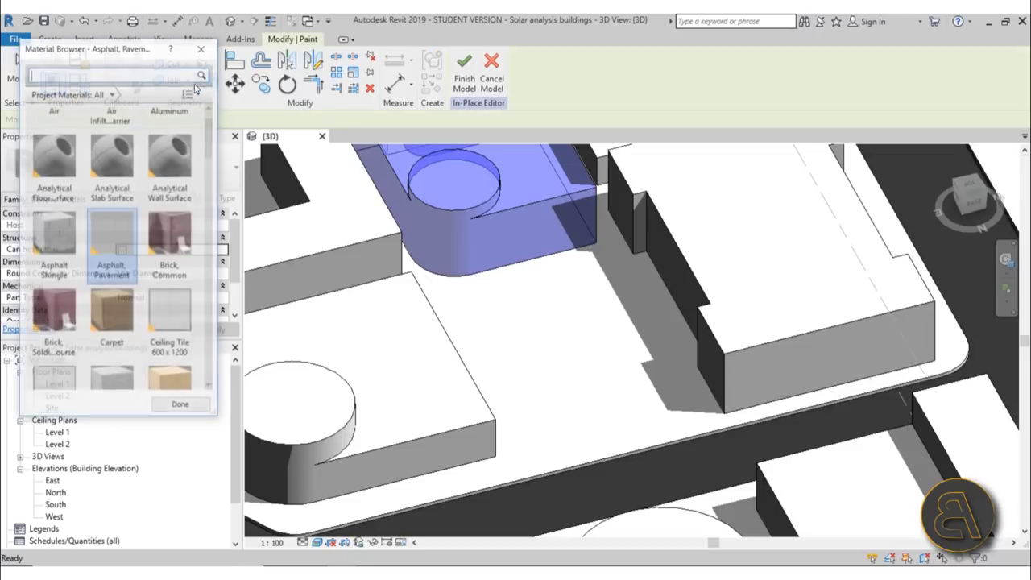
left_click(627, 398)
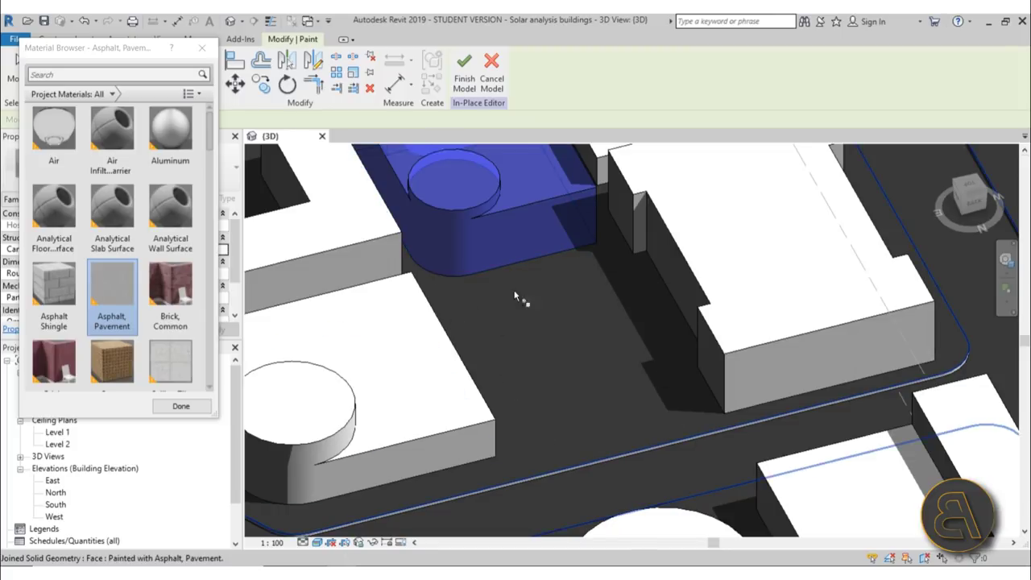
scroll(534, 373, "down", 3)
scroll(516, 246, "up", 4)
scroll(517, 246, "down", 2)
scroll(391, 207, "up", 1)
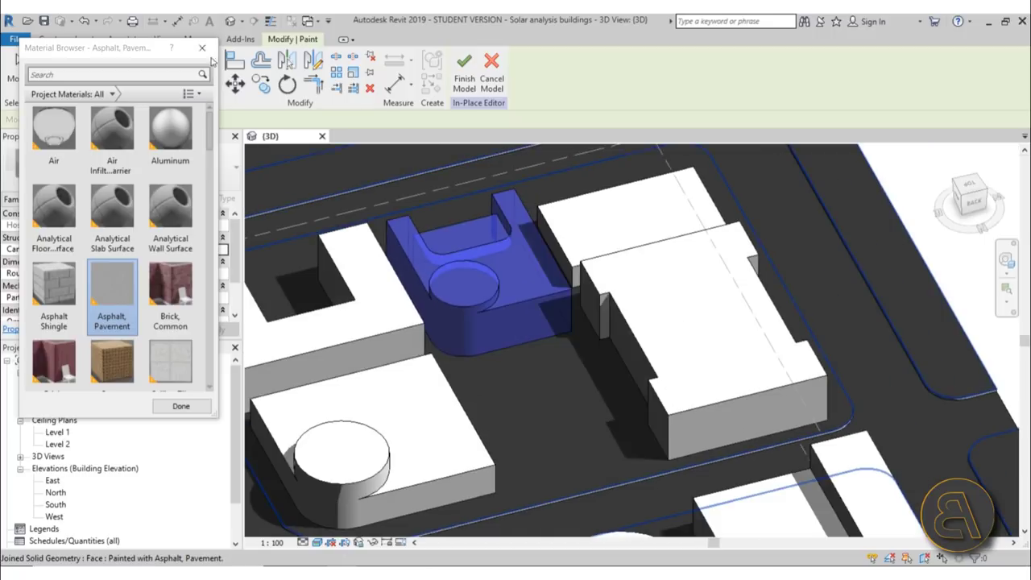
left_click(84, 21)
Split the raised block surface with a rectangular region in the open area between the studied building and its two neighbours
scroll(387, 219, "up", 2)
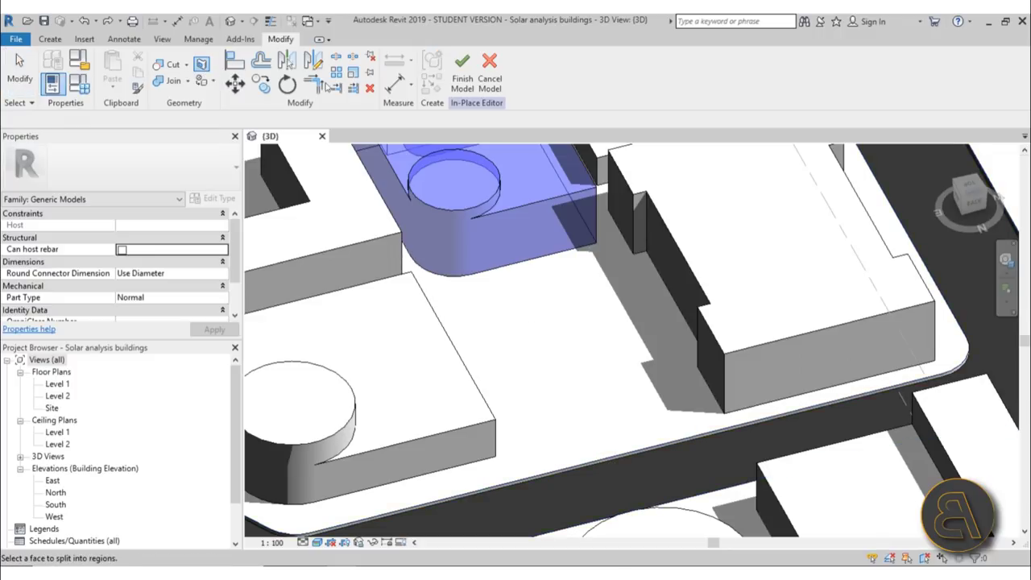
left_click(643, 451)
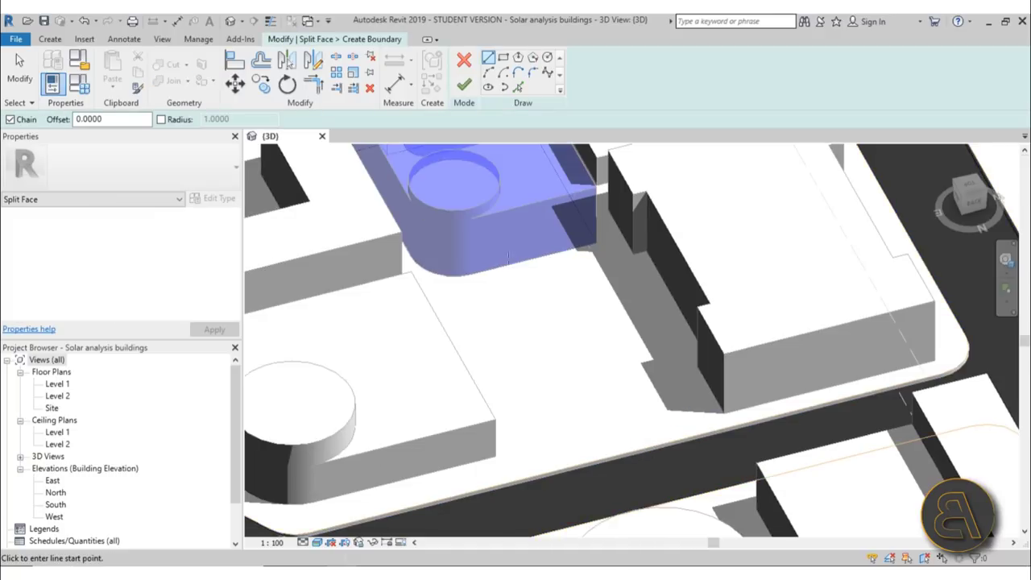
left_click(502, 57)
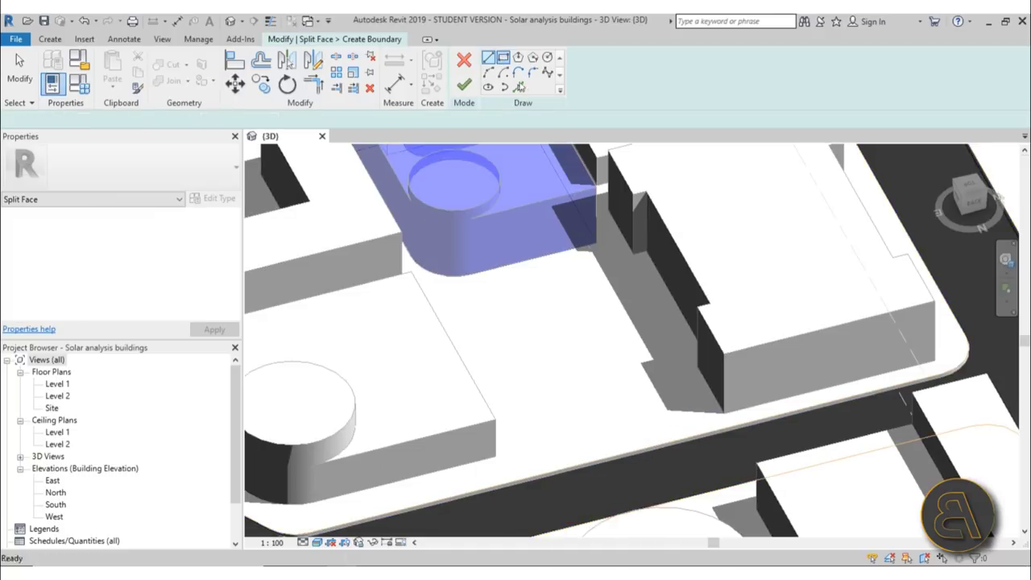
left_click(600, 260)
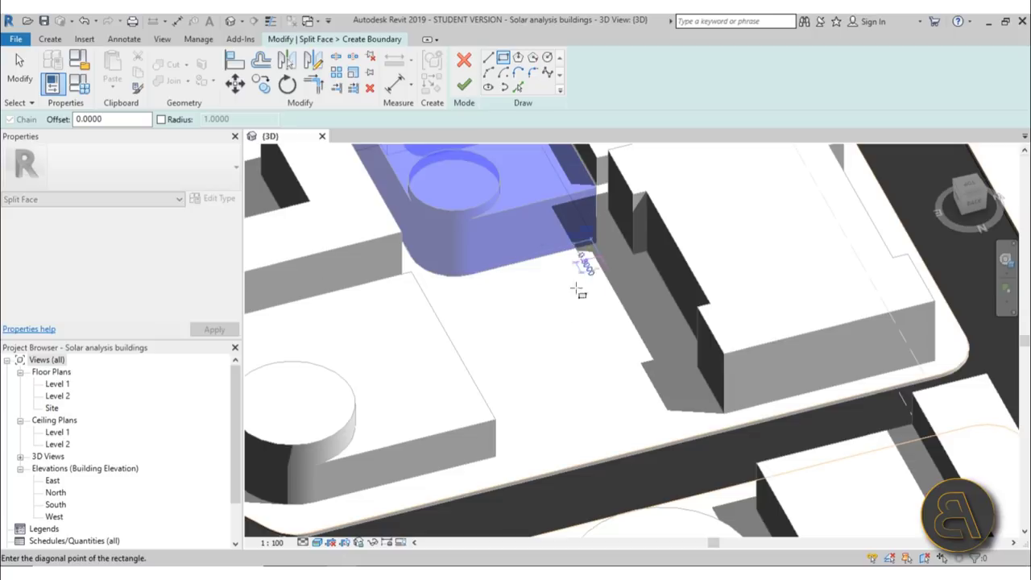
left_click(525, 452)
left_click(464, 87)
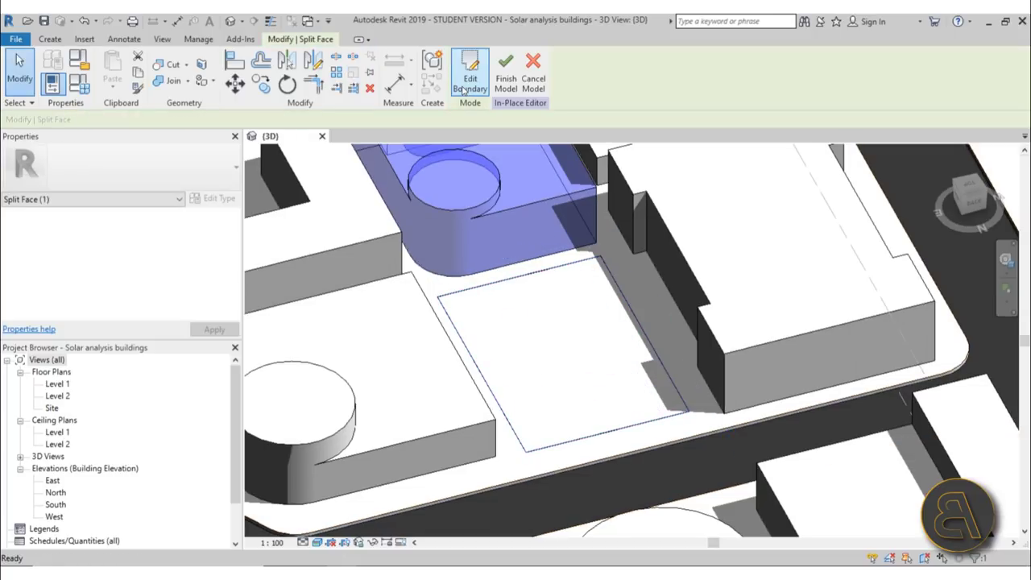
Search the material library for grass and add the Plant material to the project materials
left_click(200, 41)
left_click(57, 69)
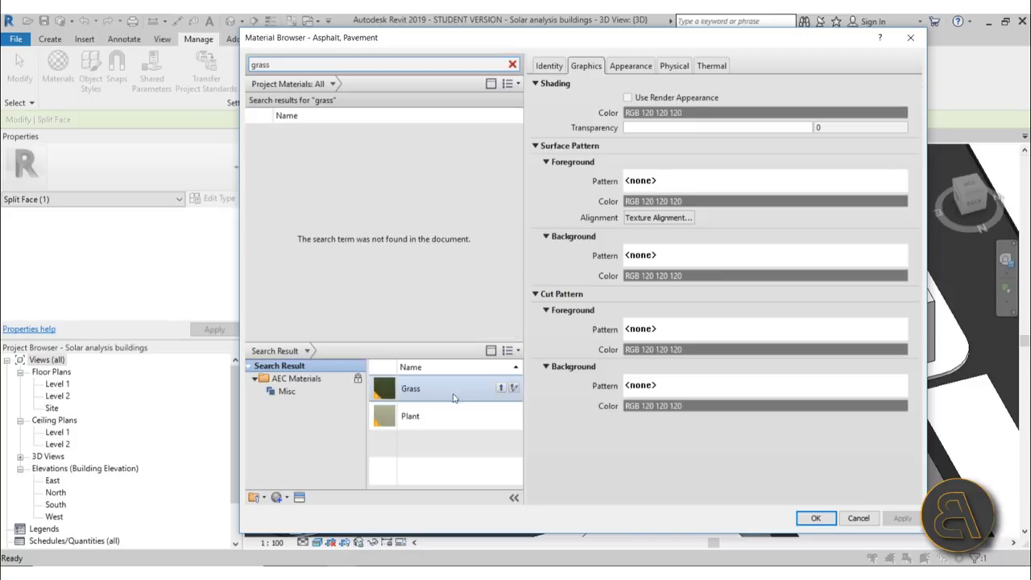
left_click(504, 416)
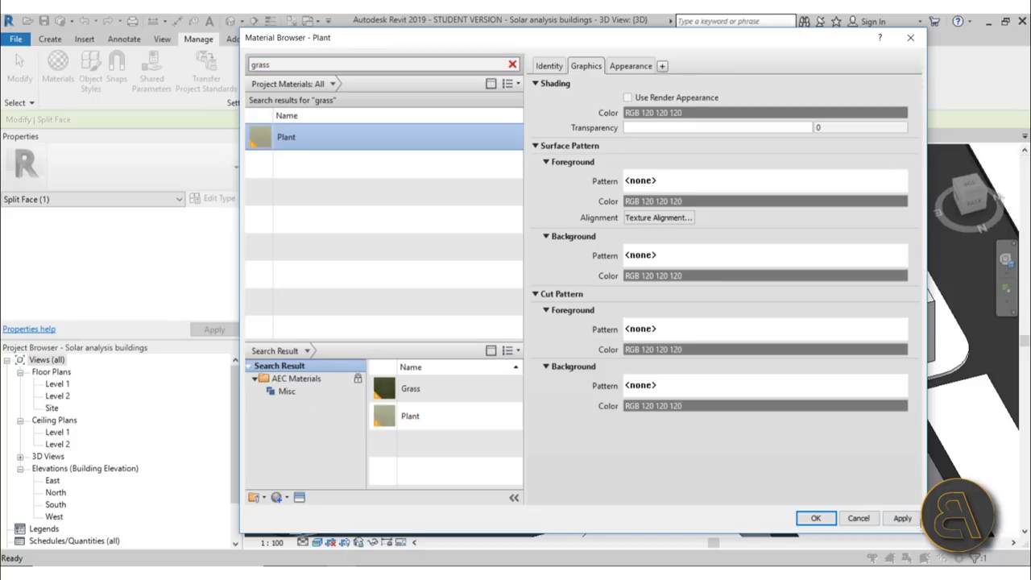
left_click(815, 518)
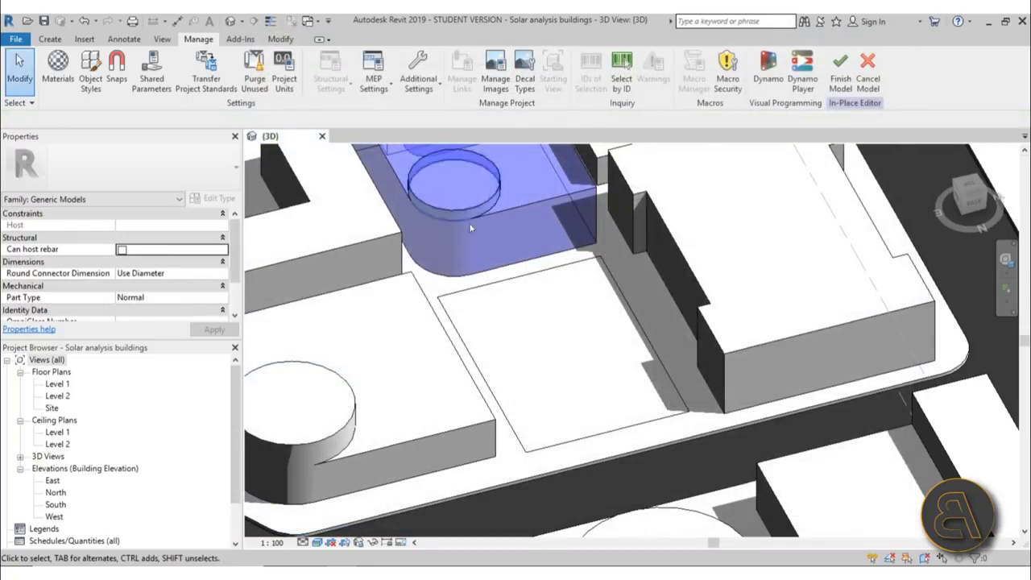
Paint the rectangular split region beside the studied building with the Plant material and end the Paint command
left_click(279, 40)
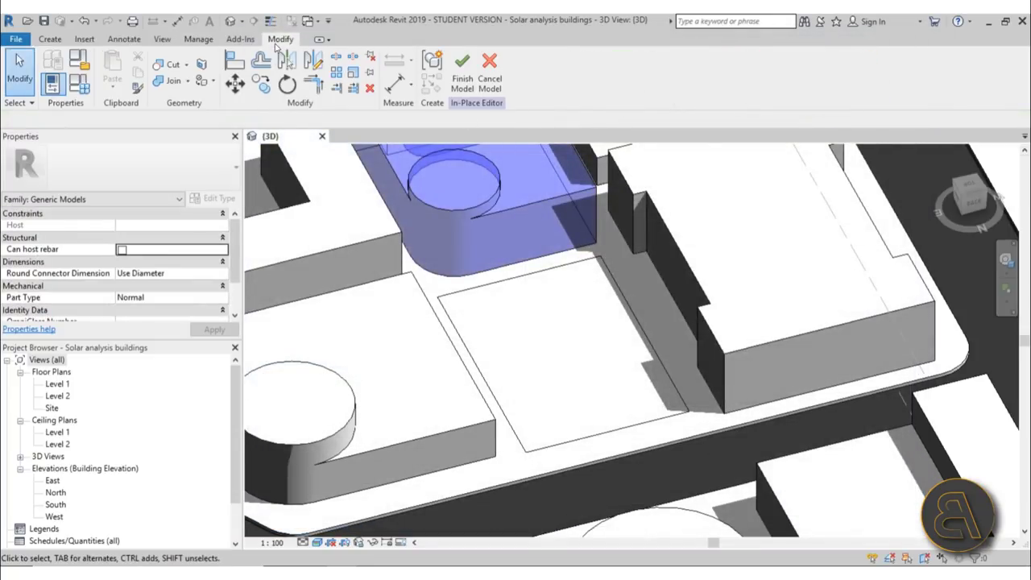
left_click(203, 71)
left_click(67, 71)
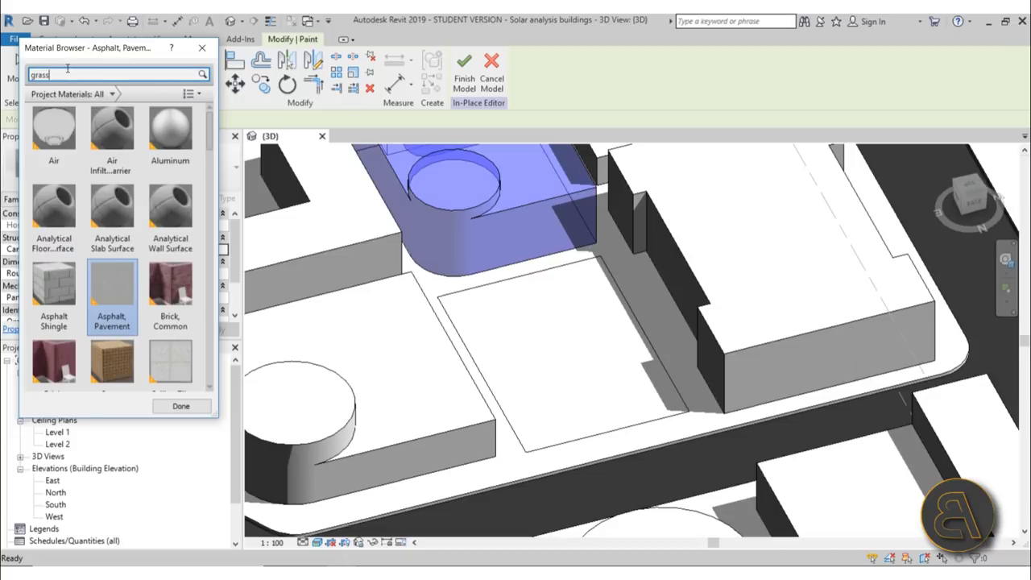
type("grass")
left_click(70, 153)
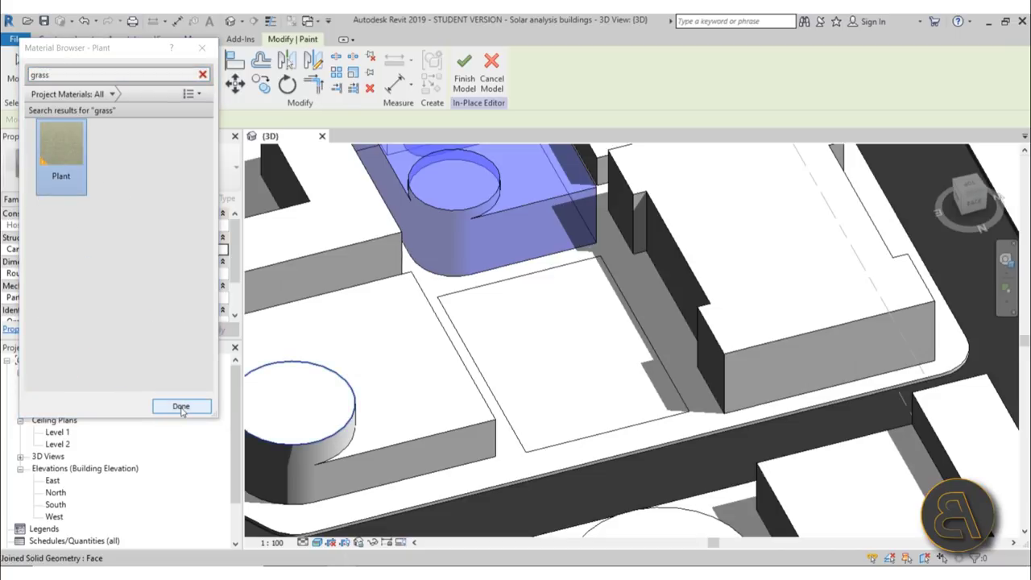
left_click(562, 350)
scroll(562, 349, "down", 4)
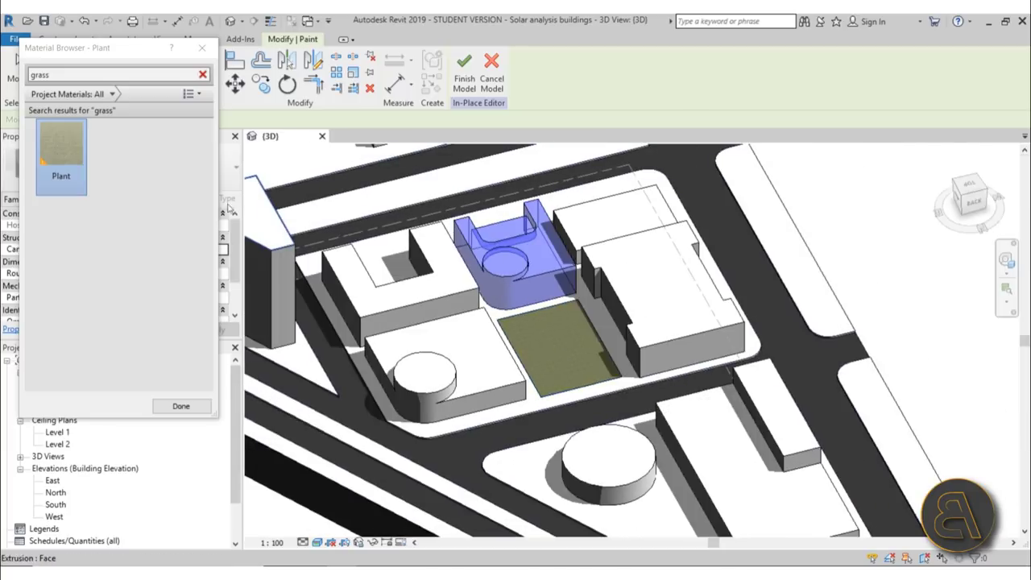
left_click(181, 407)
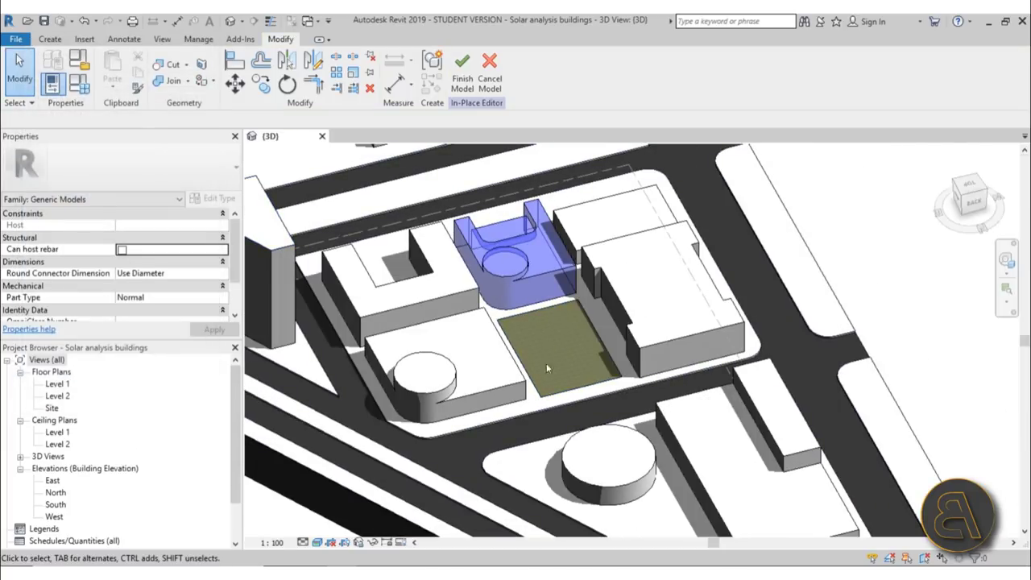
Split the raised ground surface with a rectangular region about 12 by 13 in the open corner beyond the row of three buildings
scroll(543, 375, "down", 3)
middle_click_drag(543, 374, 488, 426, "shift")
scroll(489, 426, "up", 3)
left_click(201, 66)
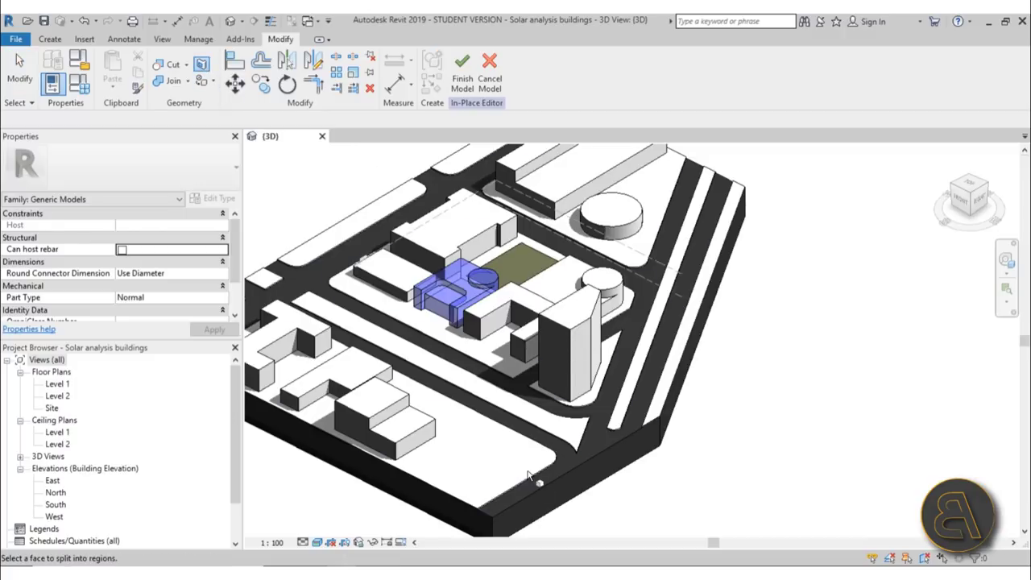
left_click(472, 243)
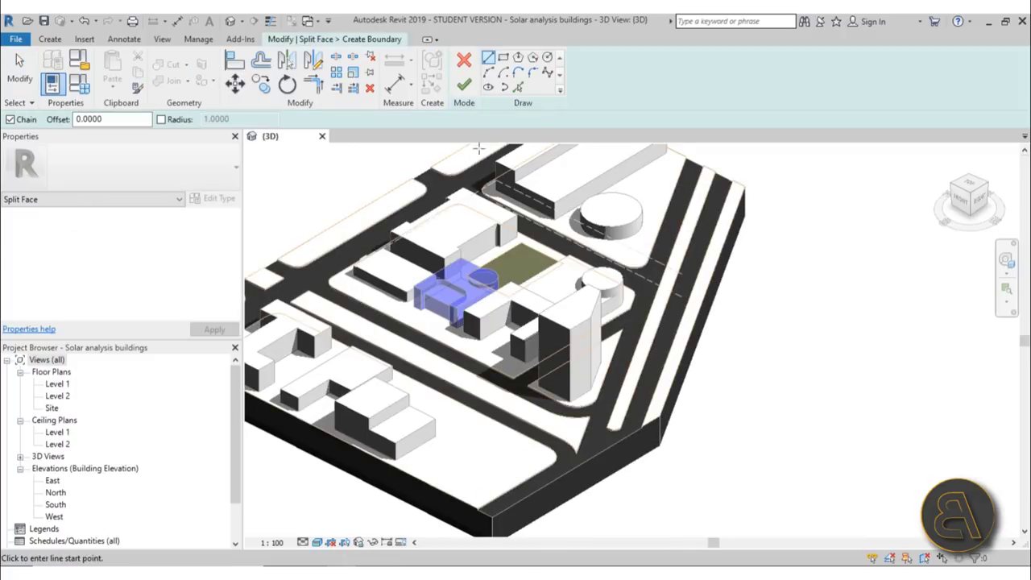
left_click(503, 58)
left_click(417, 465)
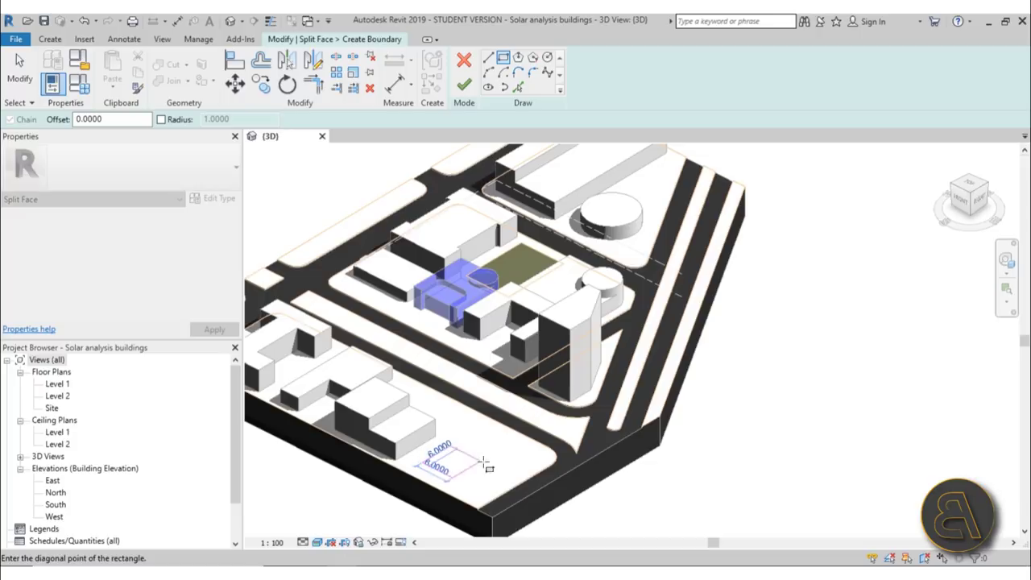
left_click(539, 457)
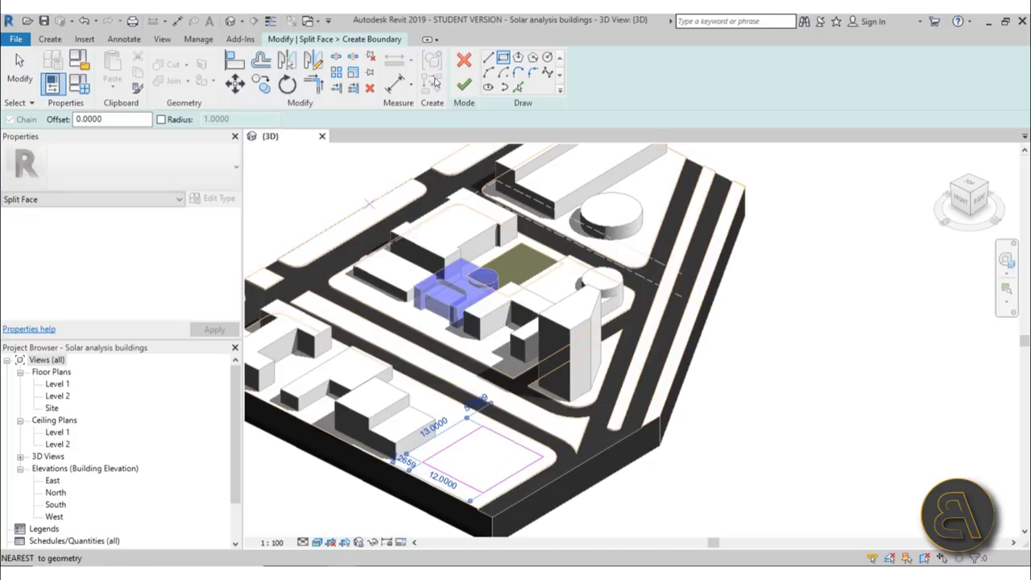
left_click(464, 83)
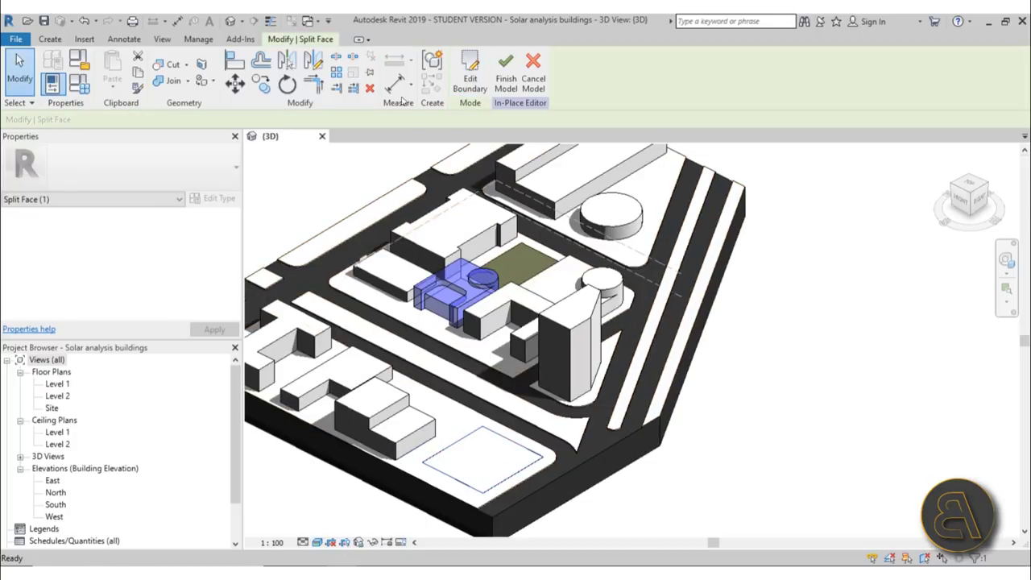
Try twice to paint the new corner rectangle with Plant, undoing the paint each time
left_click(203, 81)
left_click(505, 439)
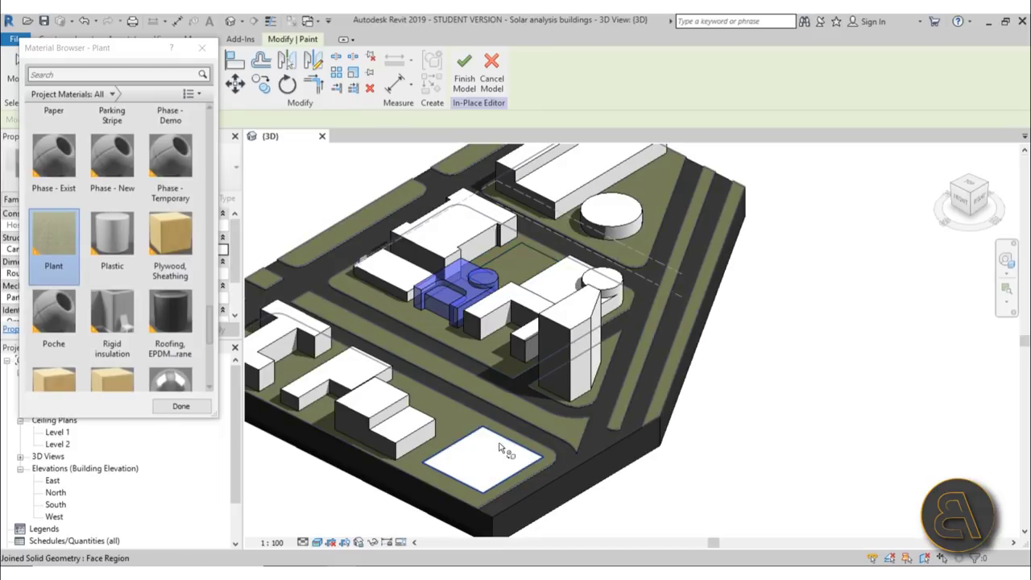
scroll(195, 114, "up", 1)
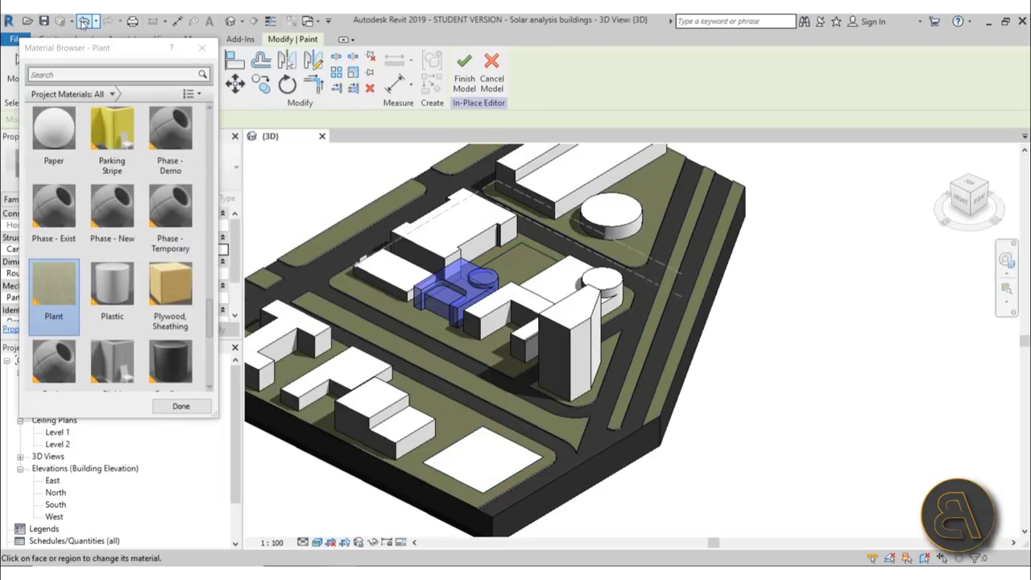
left_click(83, 22)
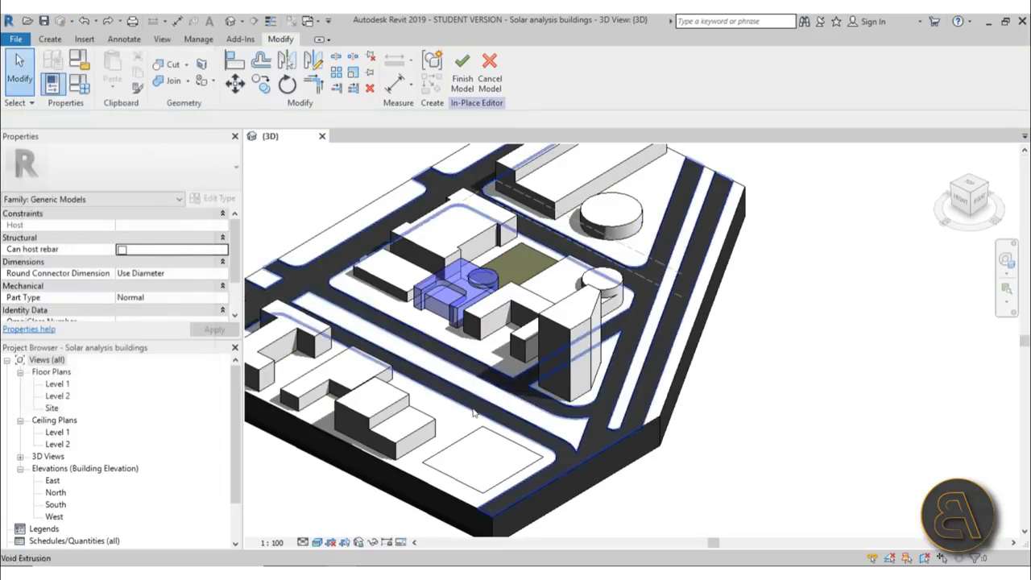
left_click(456, 448)
left_click(202, 84)
left_click(456, 451)
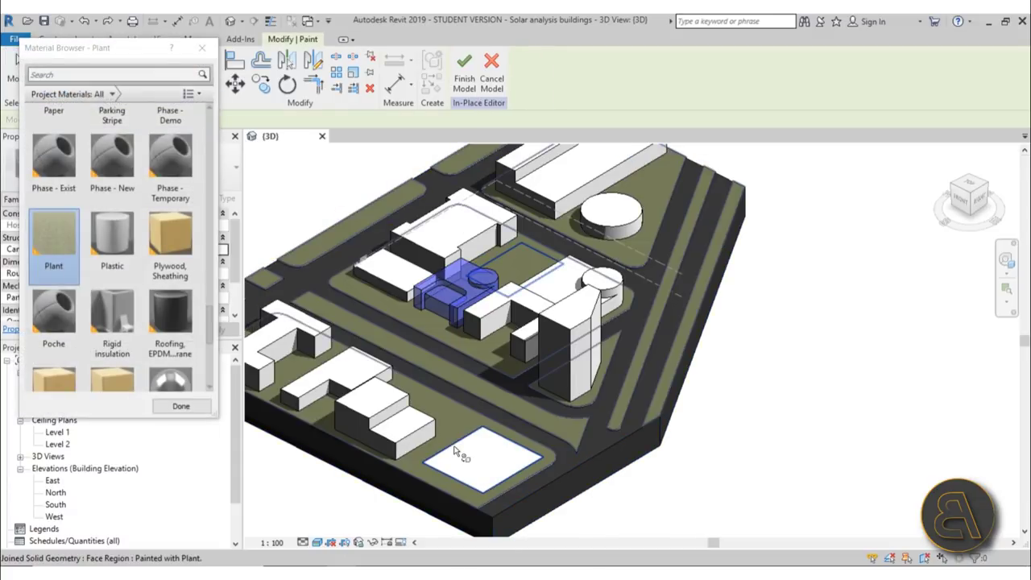
left_click(85, 22)
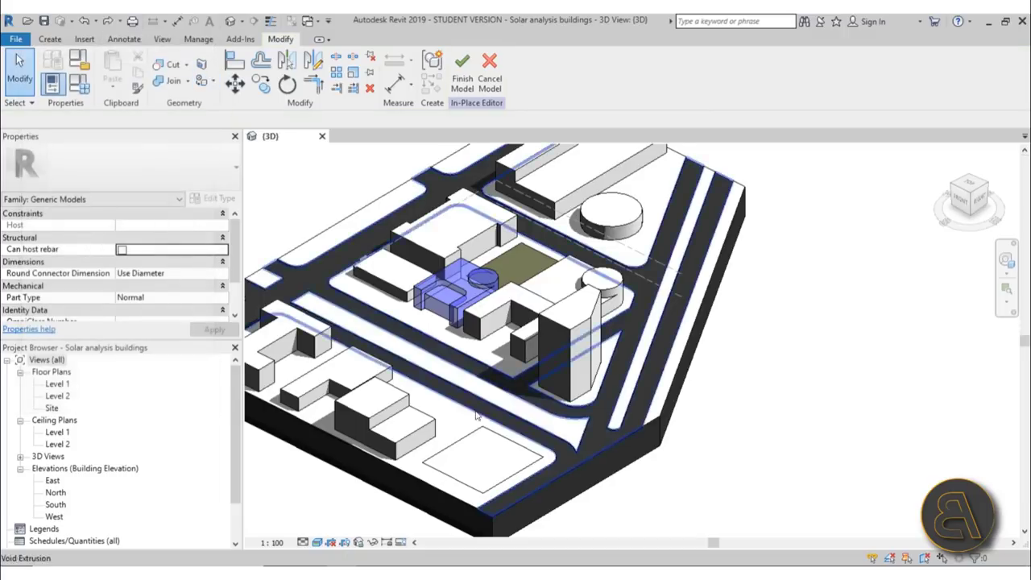
Paint the corner rectangular region with the Plant material by picking its boundary edge, and end the Paint command
left_click(202, 80)
scroll(484, 491, "up", 5)
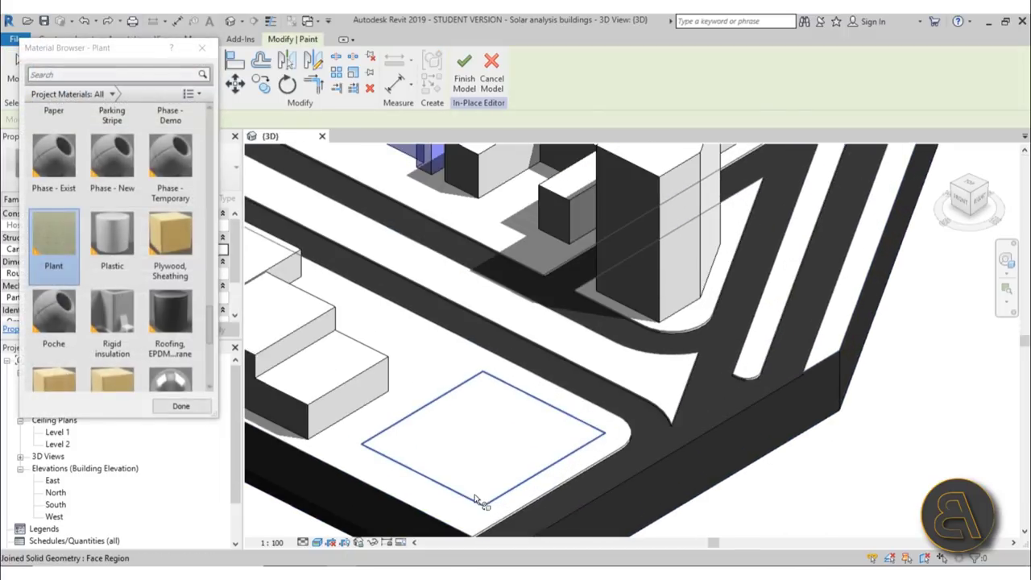
left_click(481, 501)
scroll(113, 322, "down", 2)
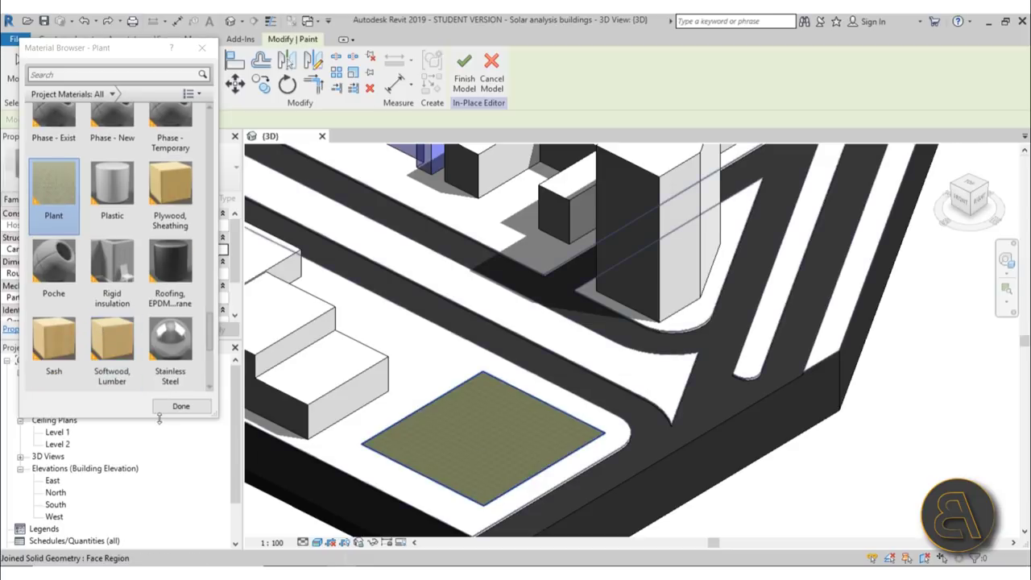
left_click(181, 406)
Finish editing the in-place site model
scroll(366, 410, "down", 5)
middle_click_drag(524, 463, 553, 467, "shift")
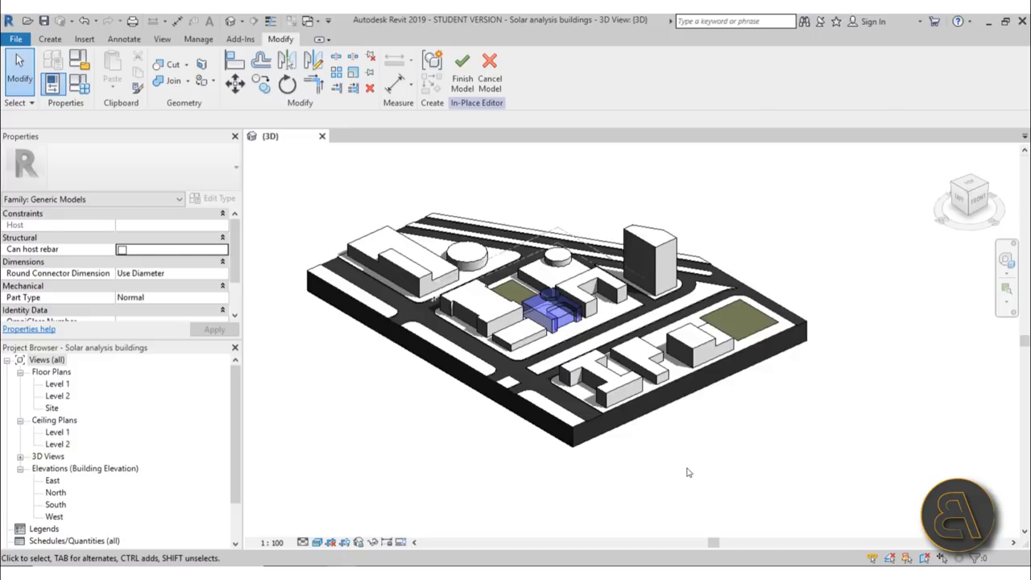
left_click(462, 71)
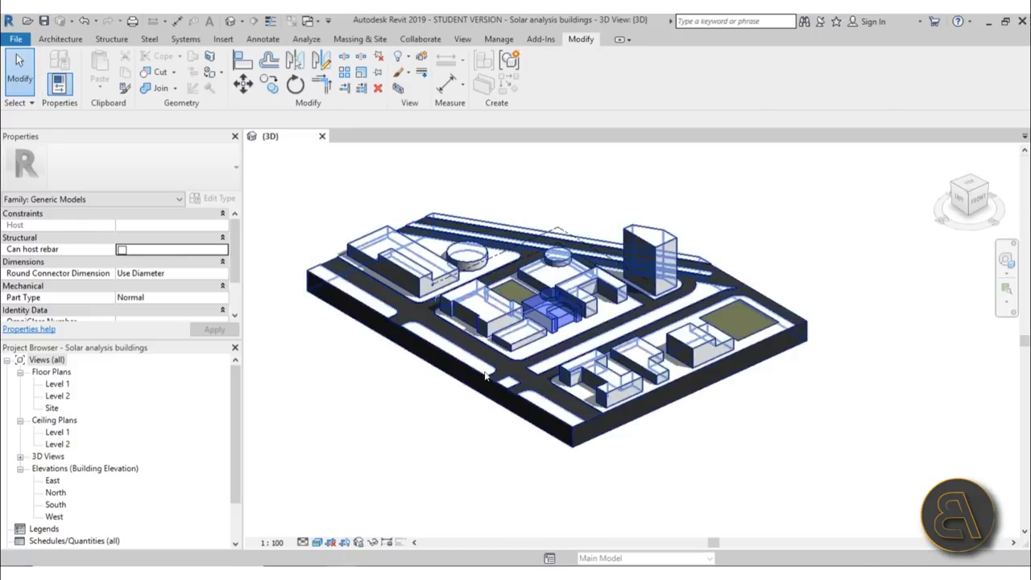
middle_click_drag(405, 468, 488, 465, "shift")
scroll(553, 266, "up", 5)
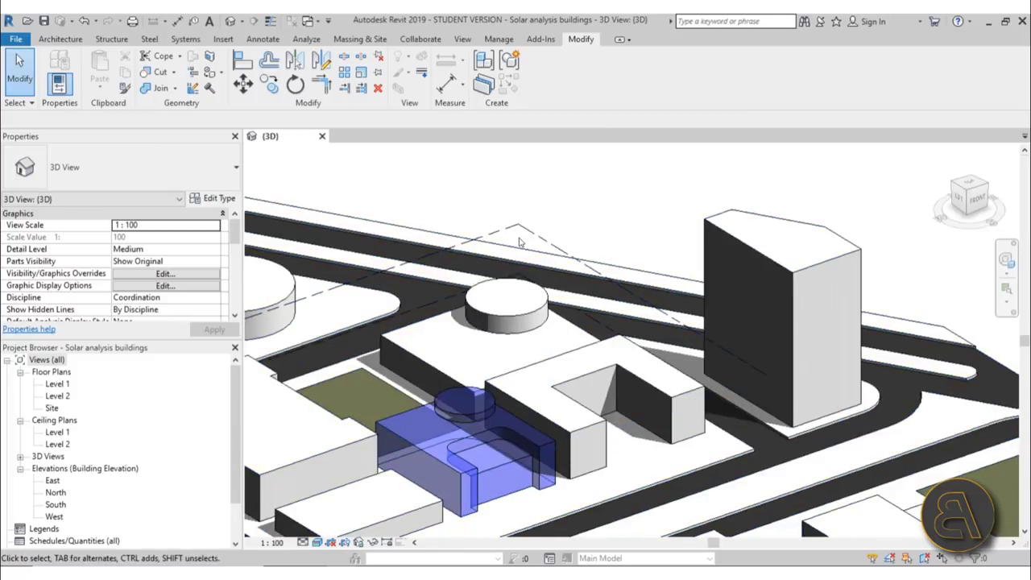
scroll(319, 319, "down", 3)
scroll(319, 320, "up", 3)
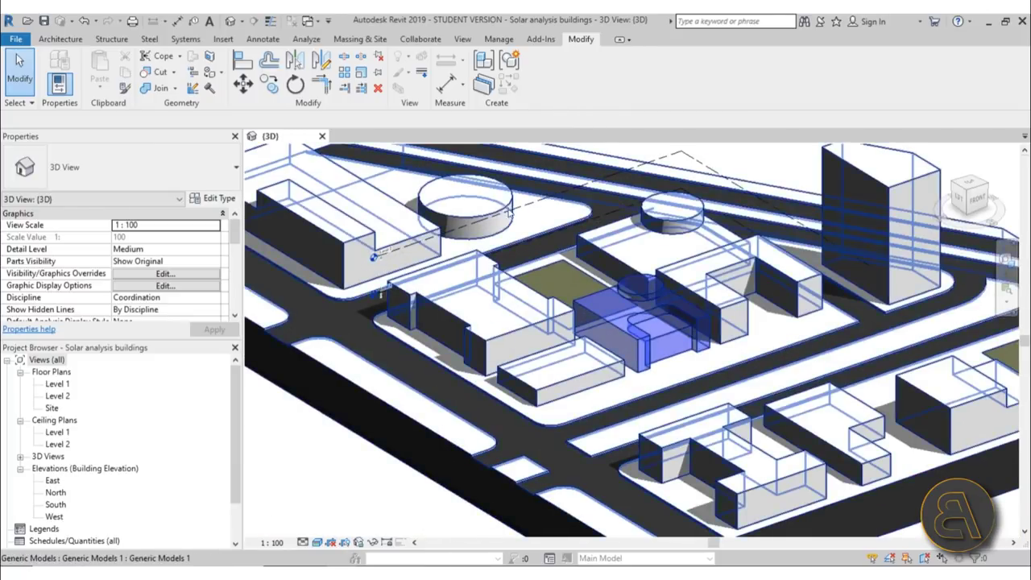
scroll(503, 257, "down", 5)
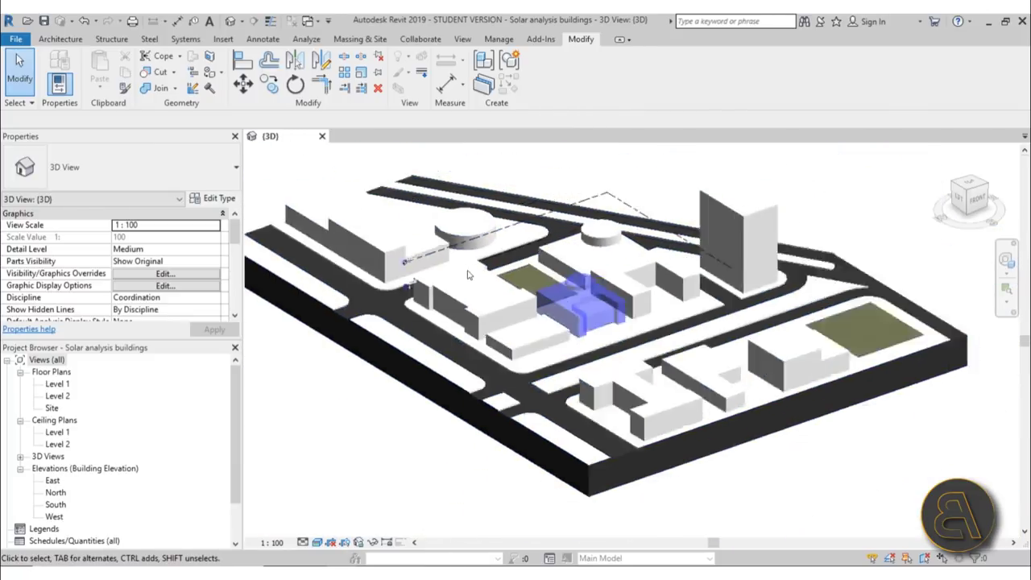
middle_click_drag(454, 349, 414, 408, "shift")
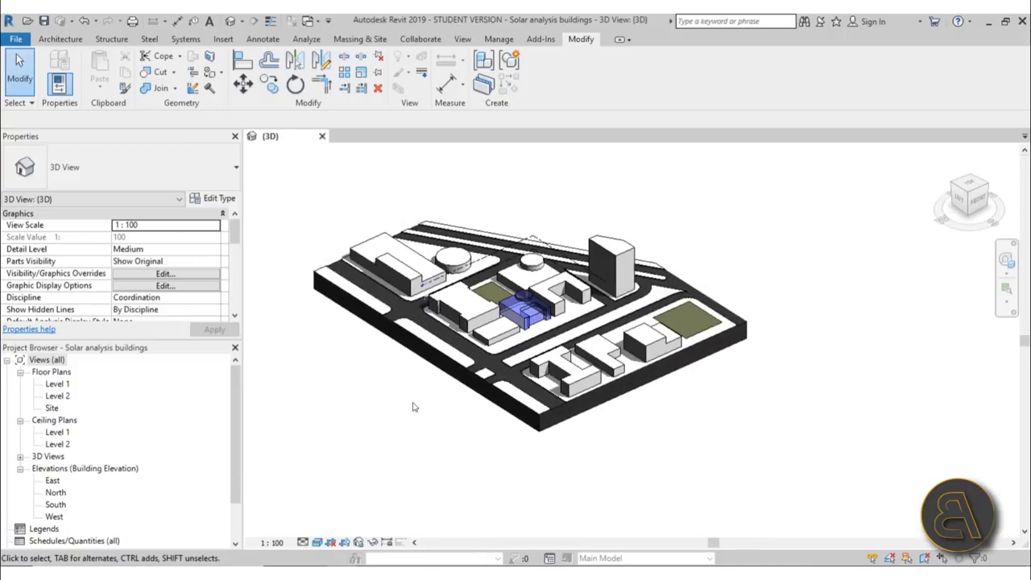
Hide the Levels annotation category in the 3D view's Visibility/Graphic Overrides
key("v")
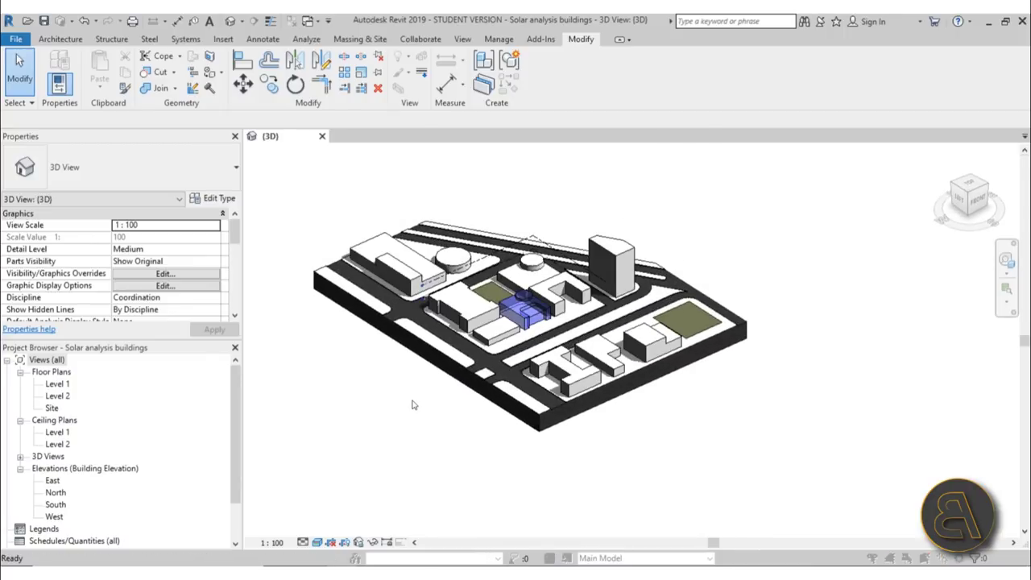
key("g")
left_click(279, 87)
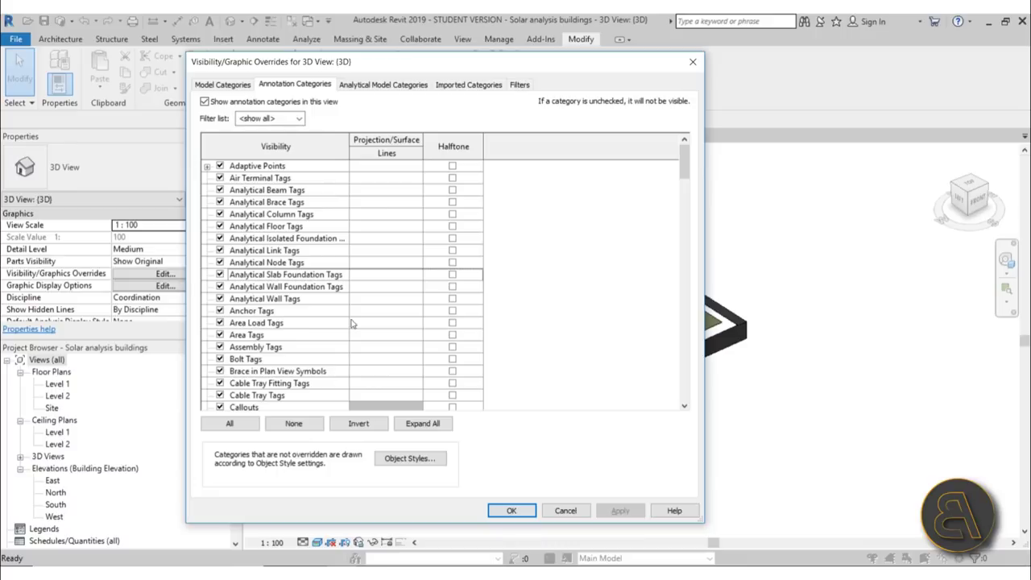
scroll(314, 310, "down", 6)
scroll(307, 315, "down", 10)
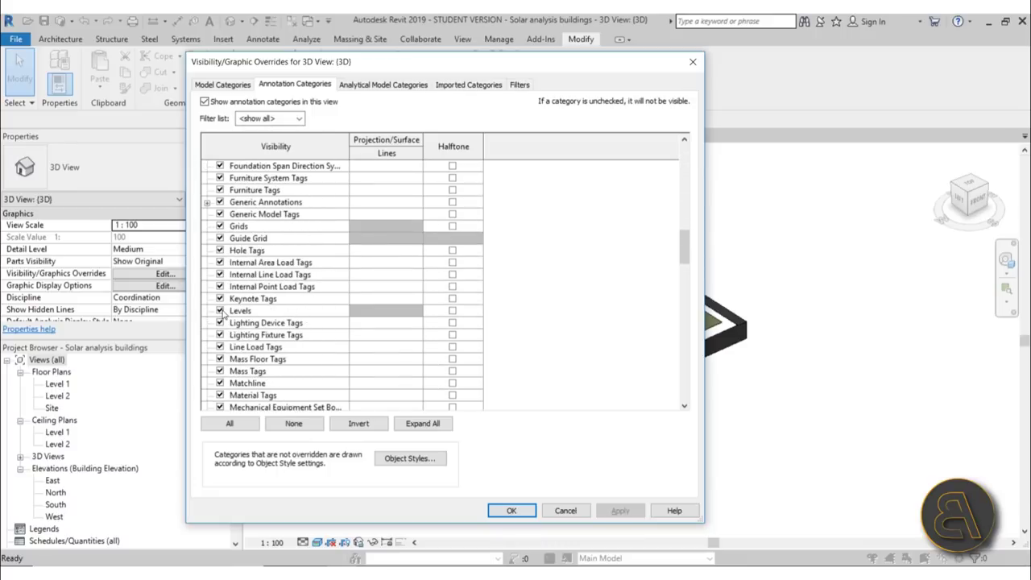
left_click(220, 310)
left_click(619, 510)
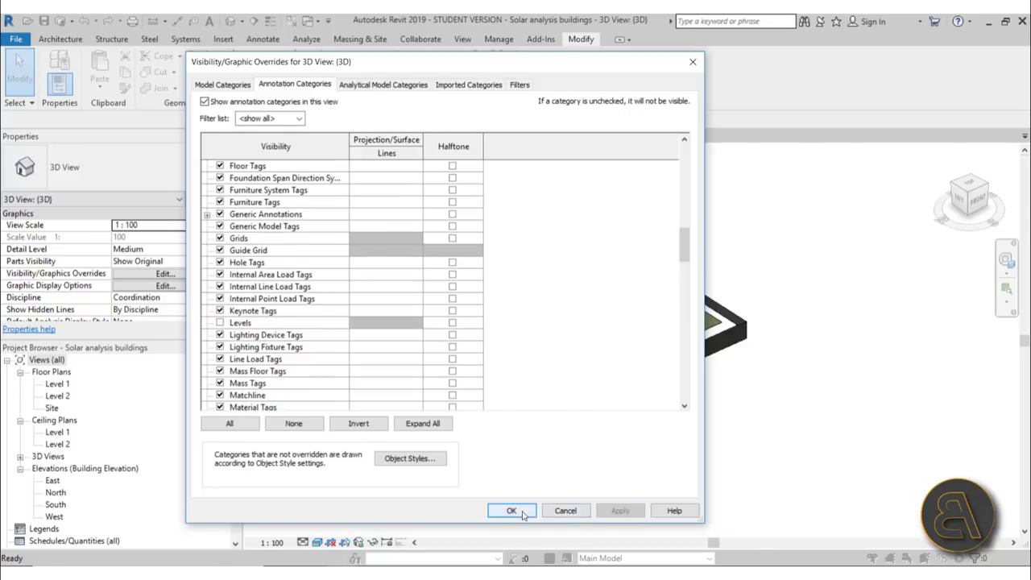
left_click(511, 511)
Turn on the sun path in the 3D view, using the specified project location, date and time
middle_click_drag(473, 387, 472, 364, "shift")
middle_click_drag(637, 359, 635, 370, "shift")
middle_click_drag(541, 312, 547, 338)
scroll(573, 379, "up", 2)
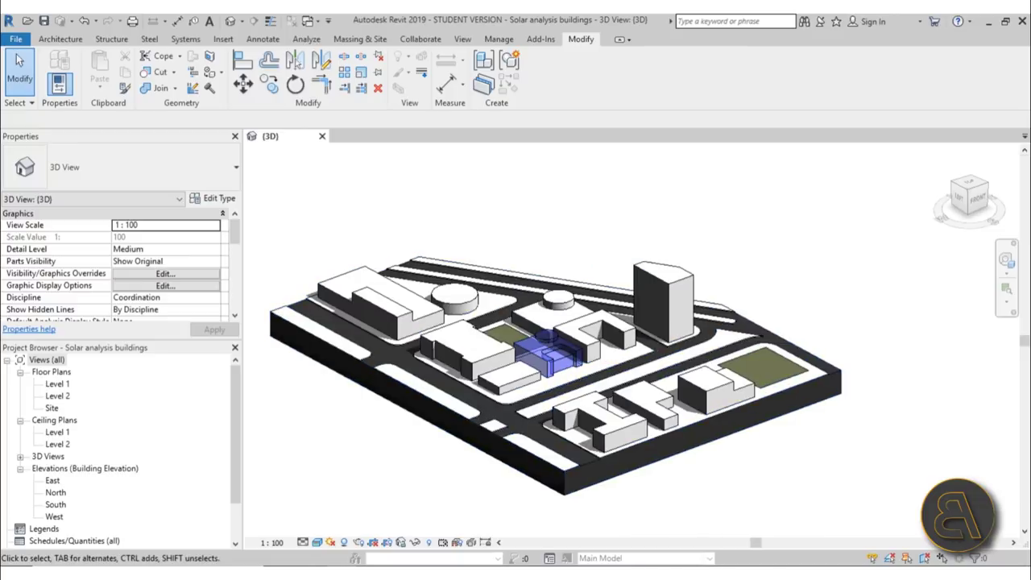
left_click(331, 542)
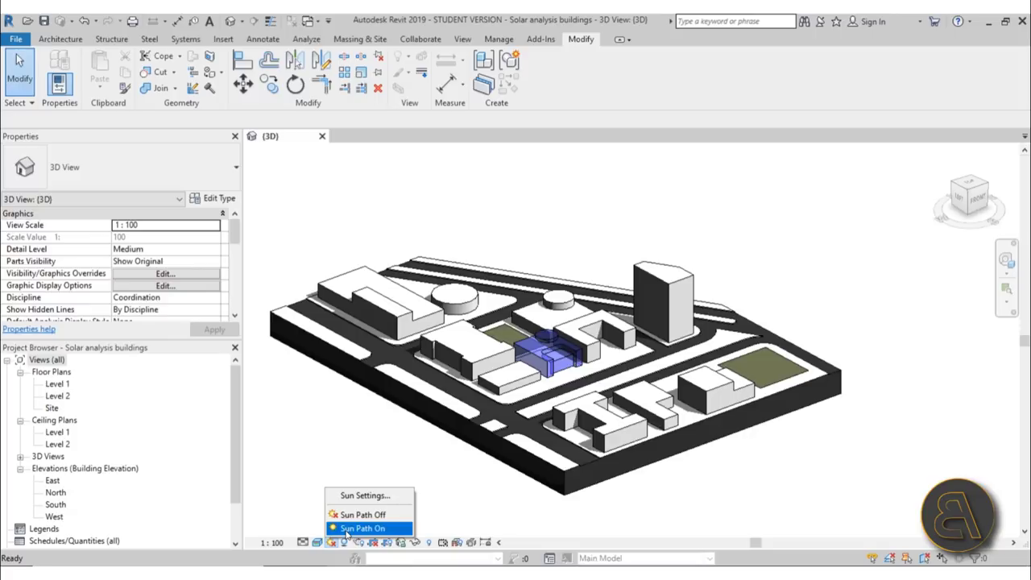
left_click(354, 528)
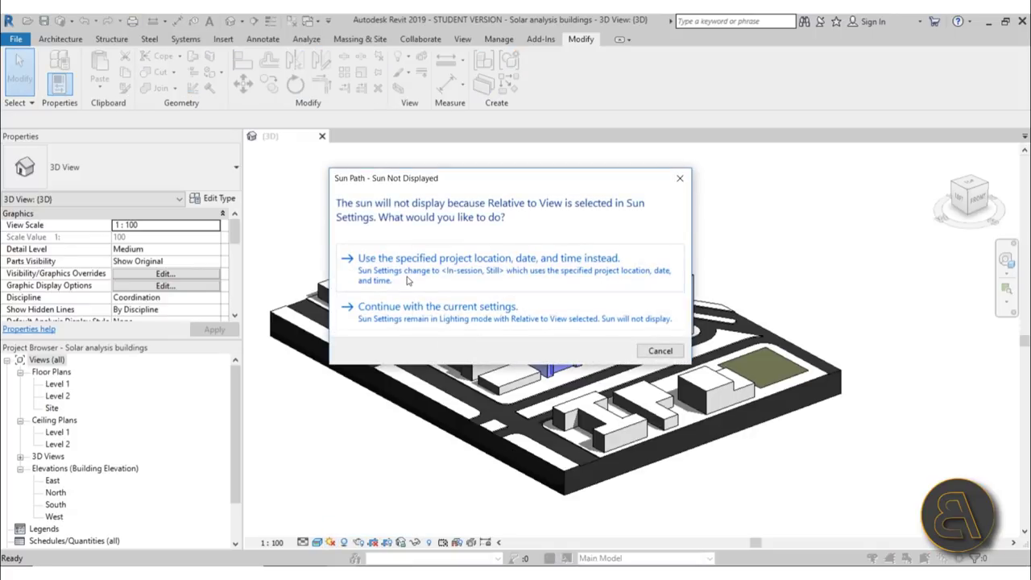
left_click(407, 274)
Inspect the sun path ring and sun position around the site model in the 3D view
scroll(552, 259, "down", 3)
middle_click_drag(701, 420, 702, 412)
scroll(718, 170, "up", 2)
left_click_drag(711, 212, 716, 240)
scroll(792, 266, "down", 2)
middle_click_drag(791, 266, 789, 285, "shift")
scroll(790, 283, "up", 2)
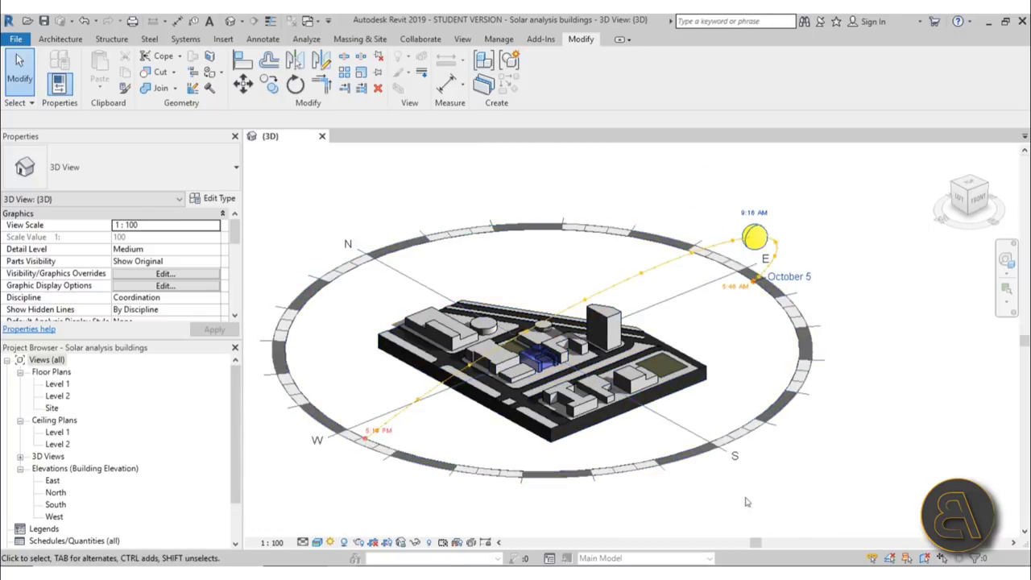
left_click(331, 439)
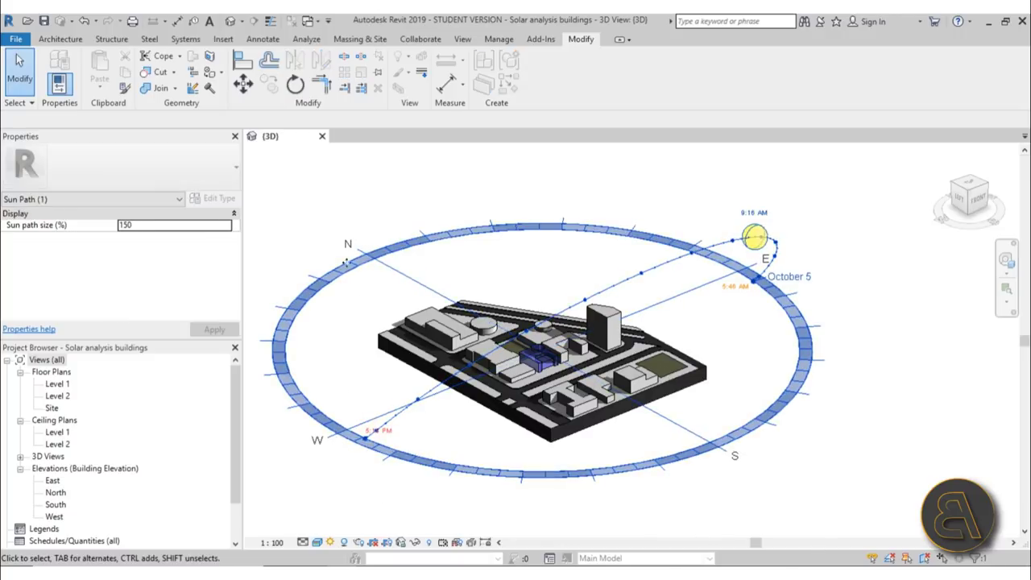
left_click(748, 314)
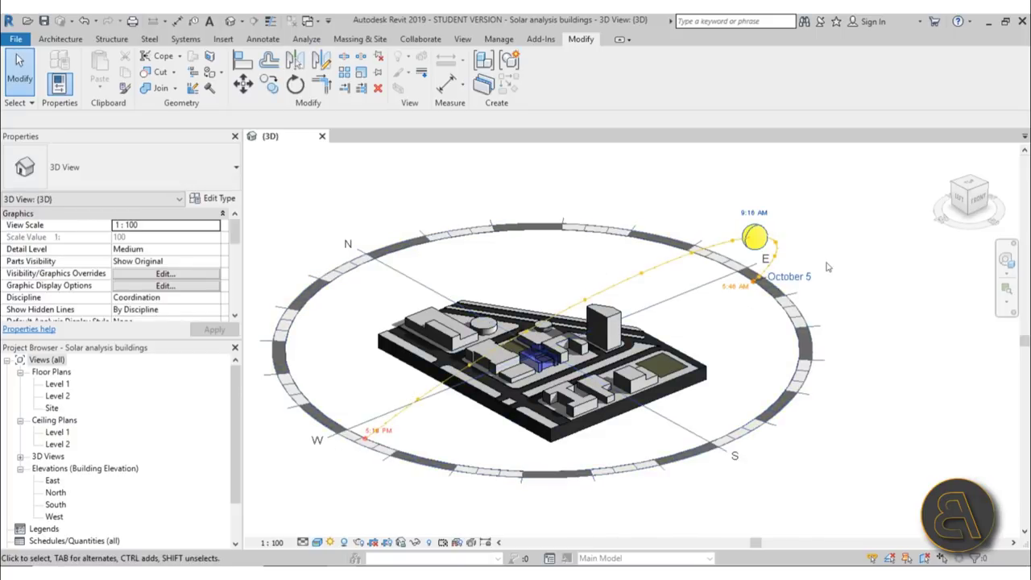
left_click(773, 407)
left_click(735, 363)
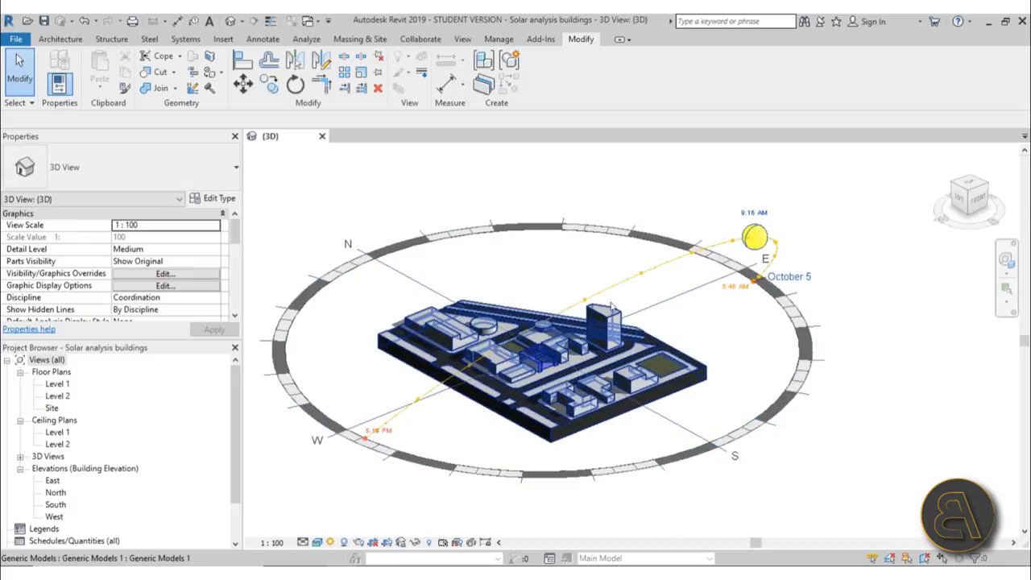
Set the sun path size to 100% and deselect the sun path
left_click(774, 426)
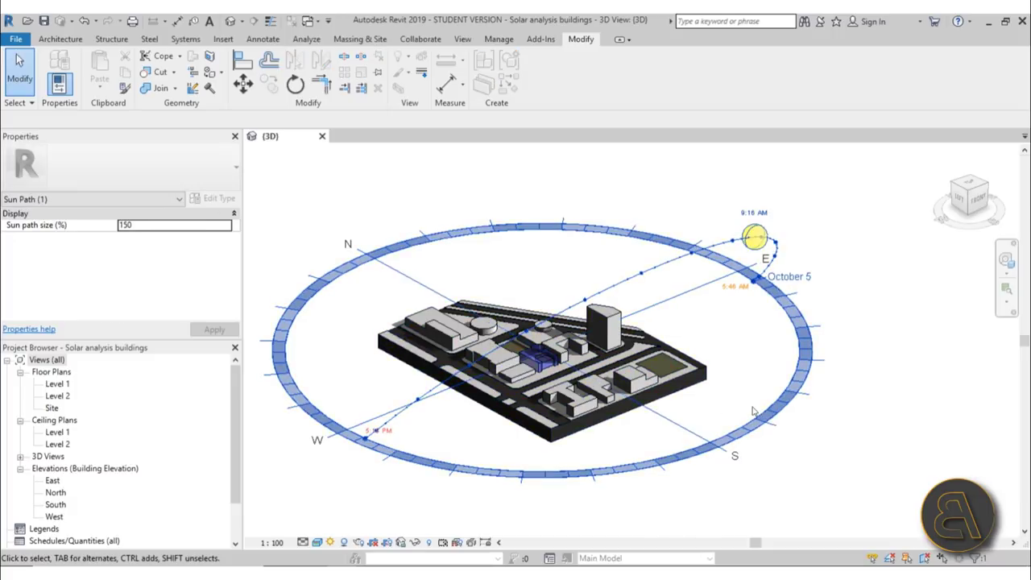
left_click(158, 227)
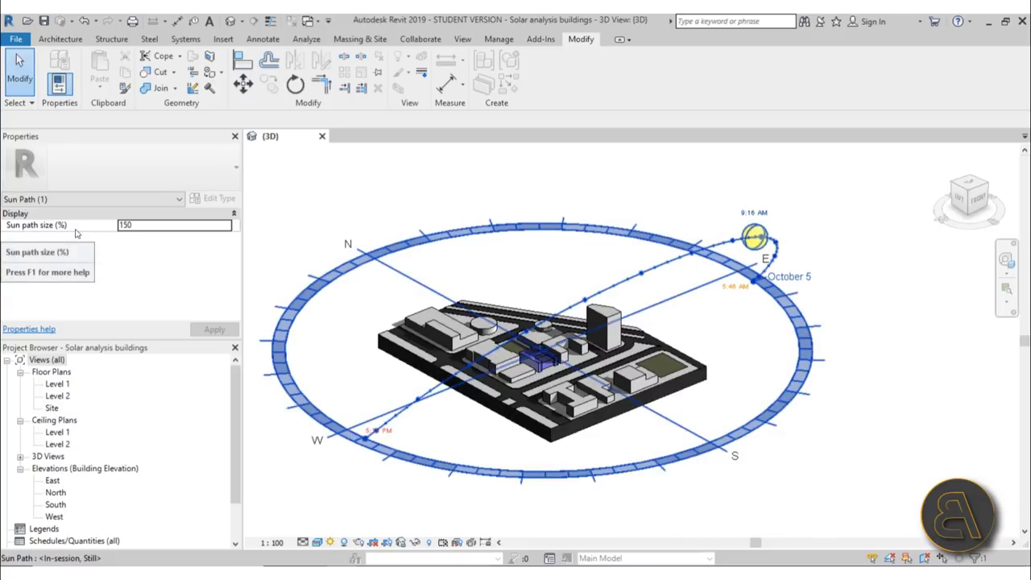
left_click(145, 229)
type("100")
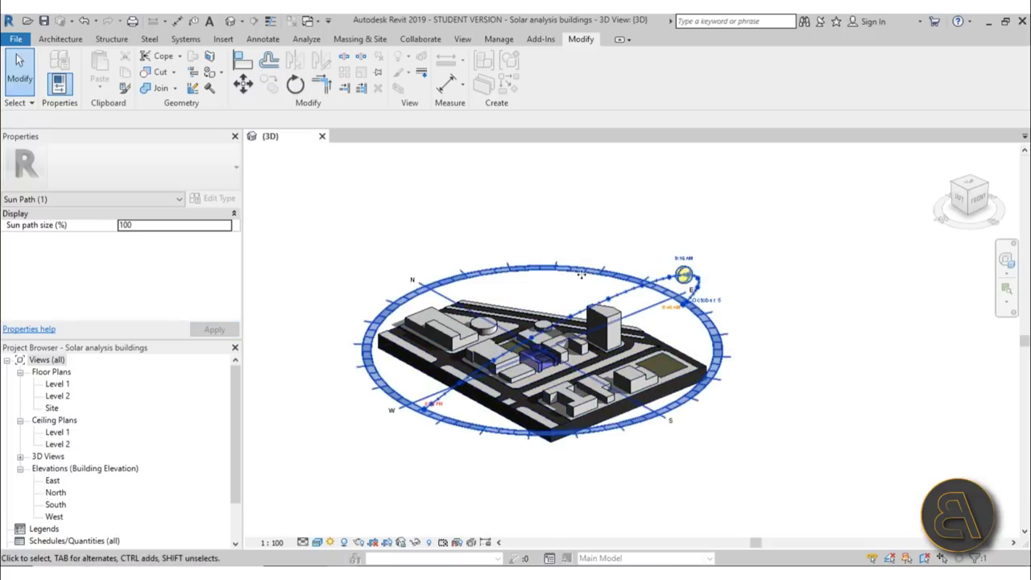
left_click(583, 196)
scroll(610, 322, "up", 2)
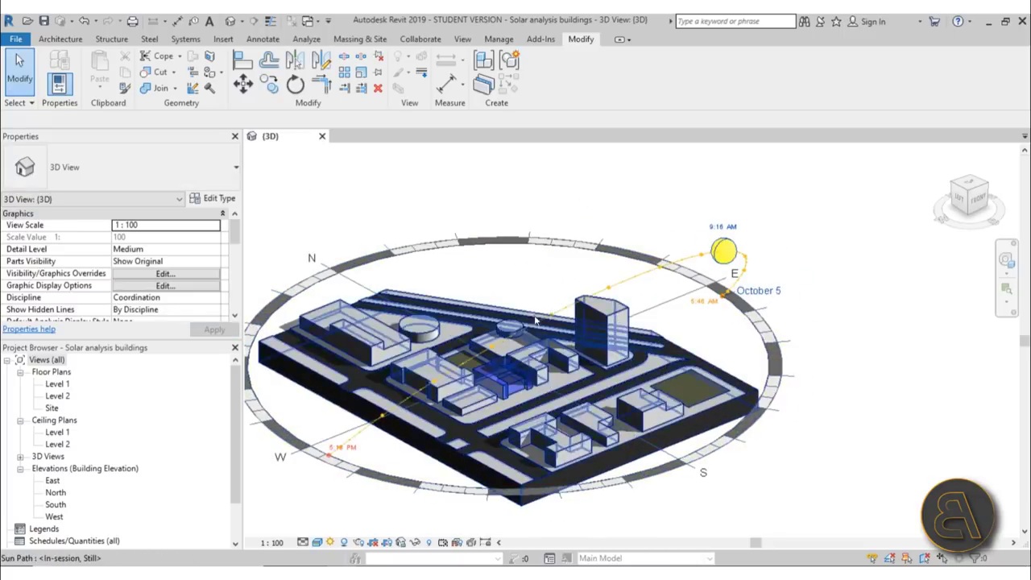
Nudge the site model four increments up and two left to centre it within the sun path, and clear the selection
left_click(610, 322)
key("Up")
key("Up")
key("Up")
key("Up")
key("Left")
key("Left")
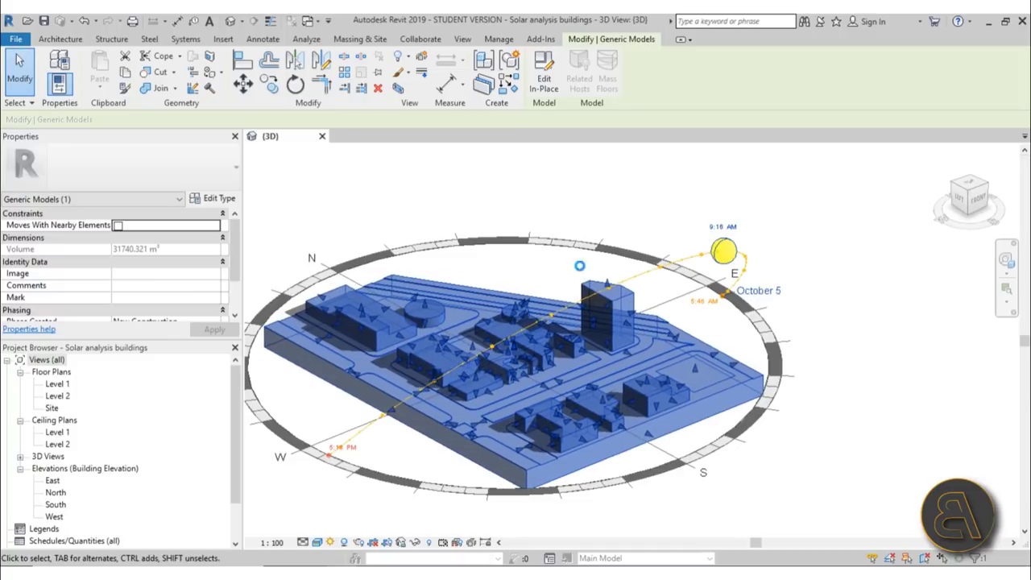
left_click(563, 224)
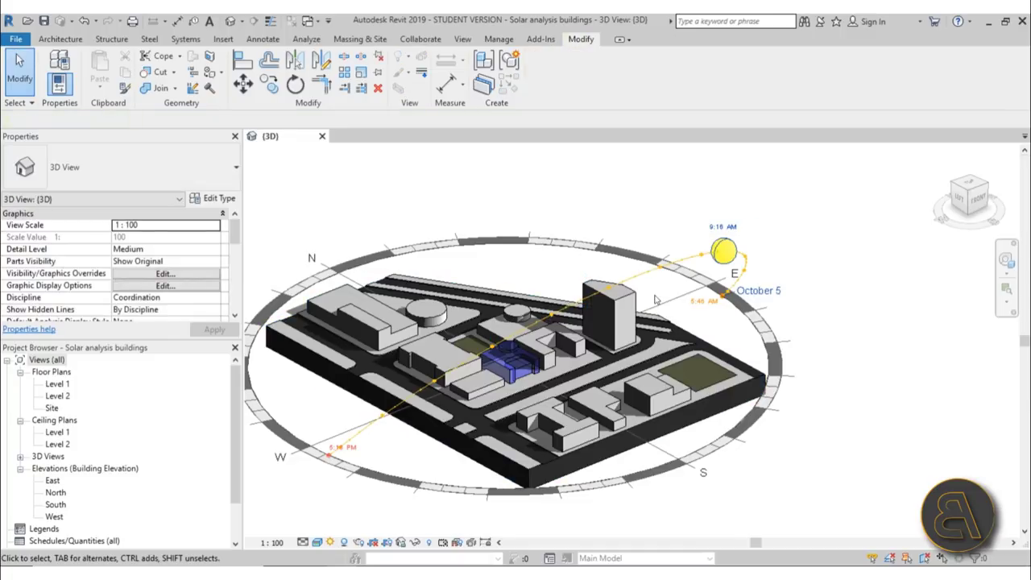
Enable Show Ambient Shadows in the 3D view's Graphic Display Options and apply the change
middle_click_drag(471, 458, 517, 444)
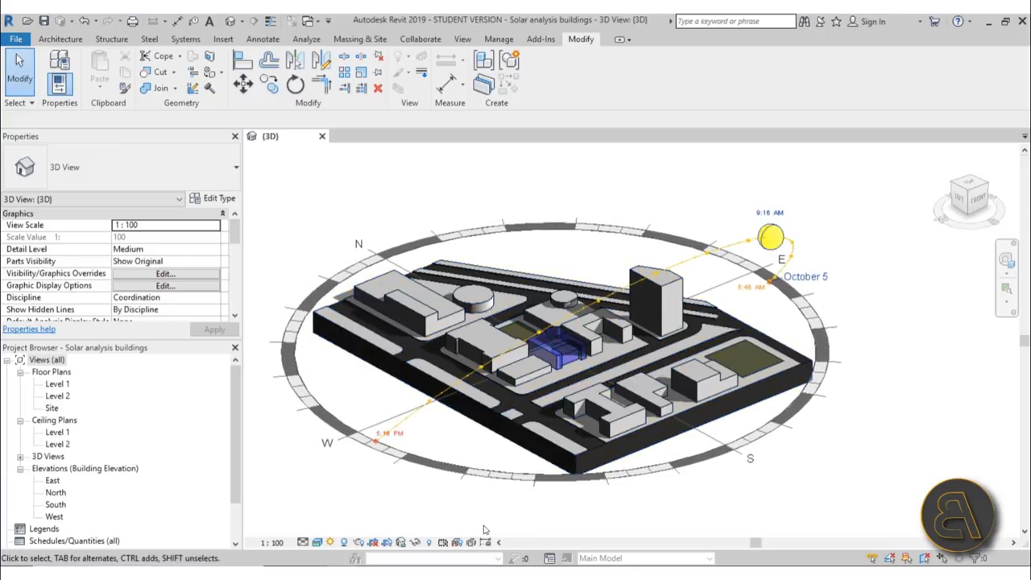
mouse_move(472, 522)
middle_mouse_down("shift")
mouse_move(479, 494)
mouse_move(480, 504)
middle_mouse_up("shift")
scroll(551, 363, "up", 5)
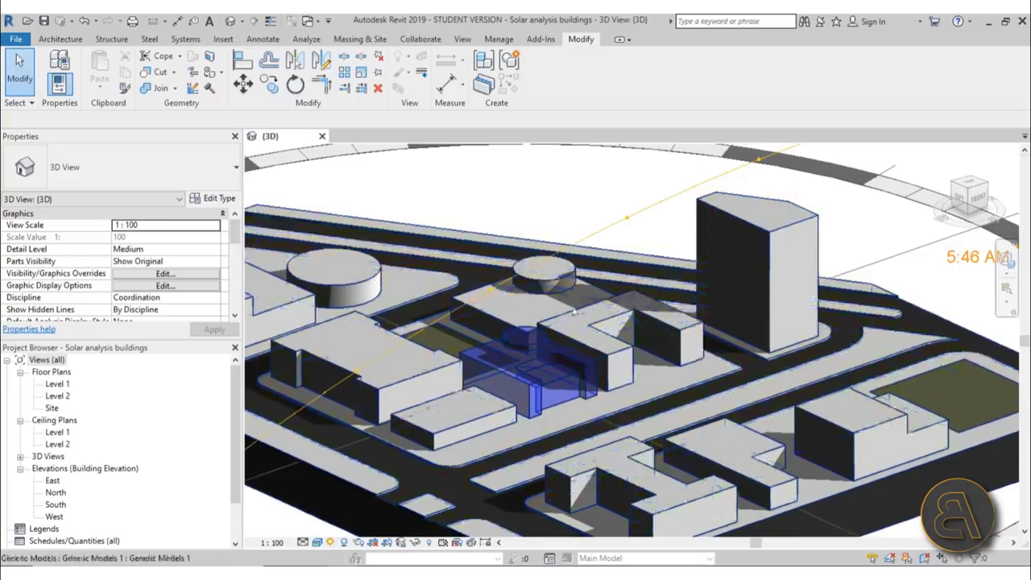
scroll(563, 292, "down", 5)
scroll(562, 291, "up", 2)
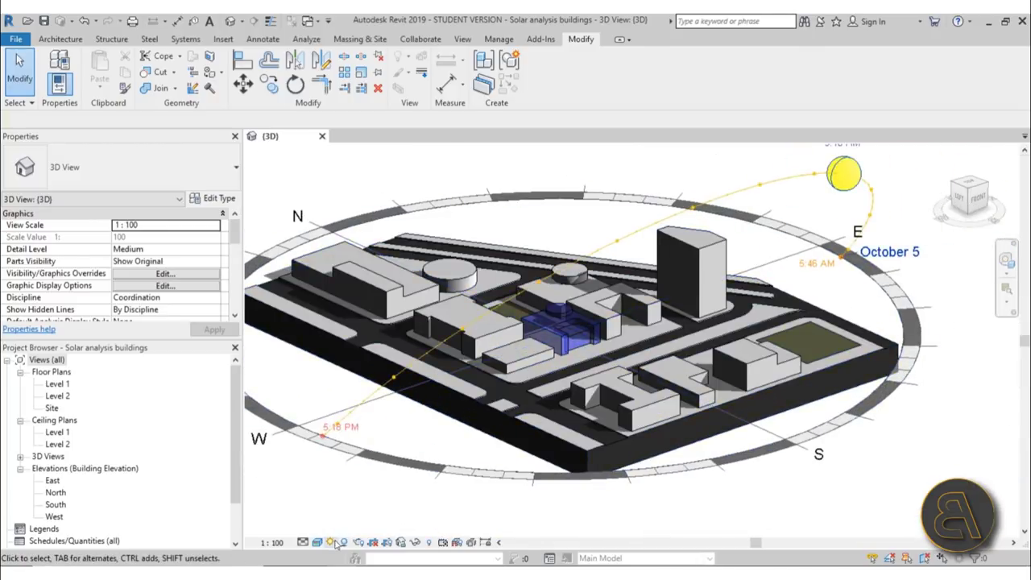
left_click(319, 544)
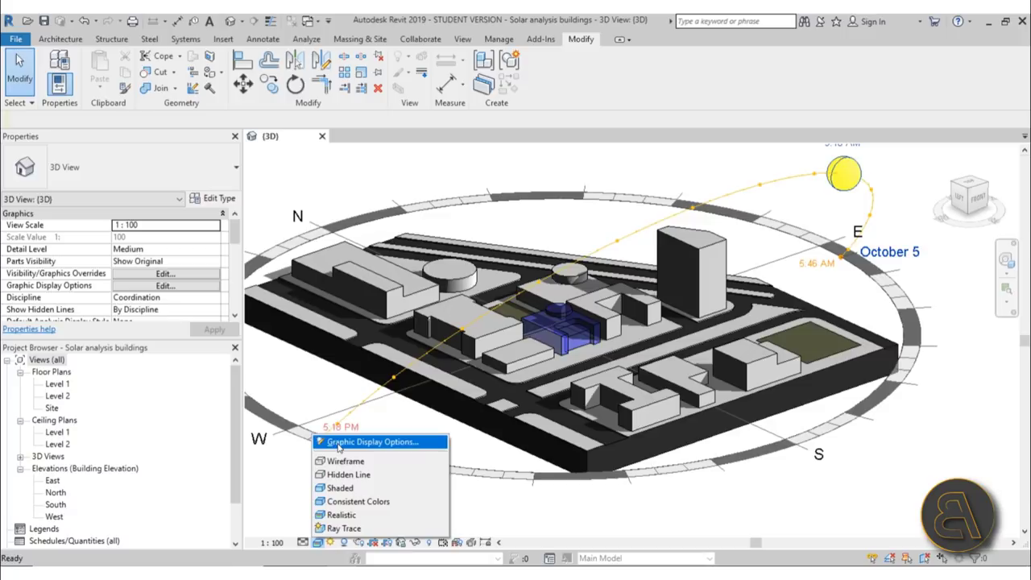
left_click(338, 444)
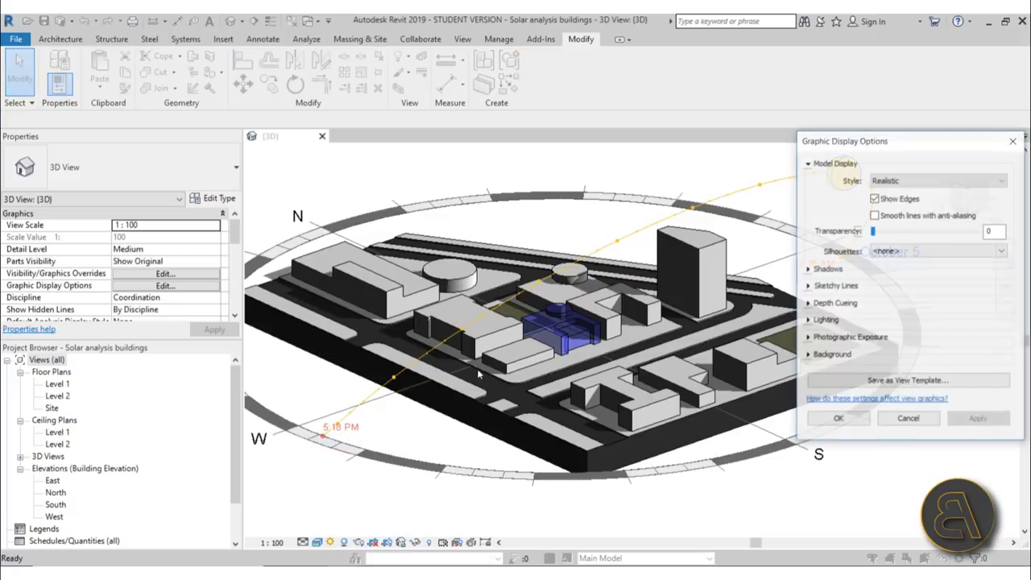
left_click(808, 270)
left_click(875, 295)
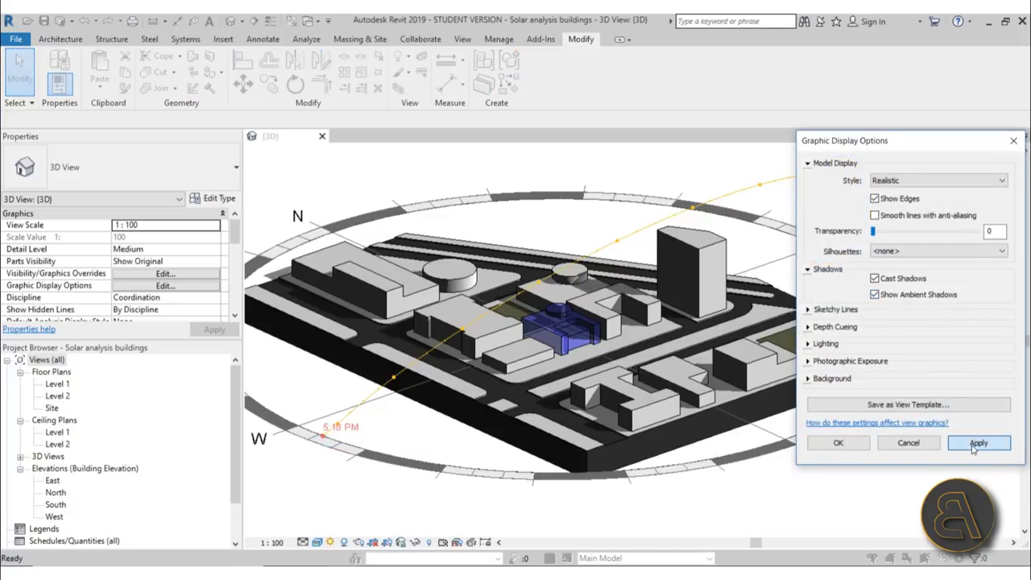
left_click(978, 443)
left_click(838, 443)
Turn on Crop View and Crop Region Visible for the 3D view
scroll(667, 465, "up", 5)
scroll(467, 341, "down", 10)
middle_click_drag(541, 393, 529, 414, "shift")
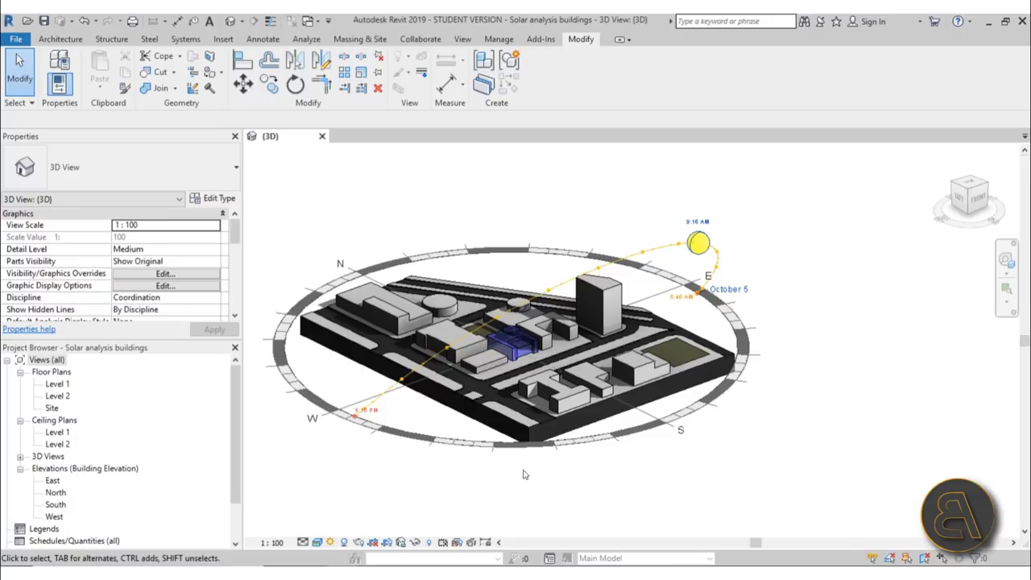
scroll(523, 484, "down", 1)
scroll(460, 427, "up", 1)
left_click_drag(237, 230, 238, 256)
left_click(118, 262)
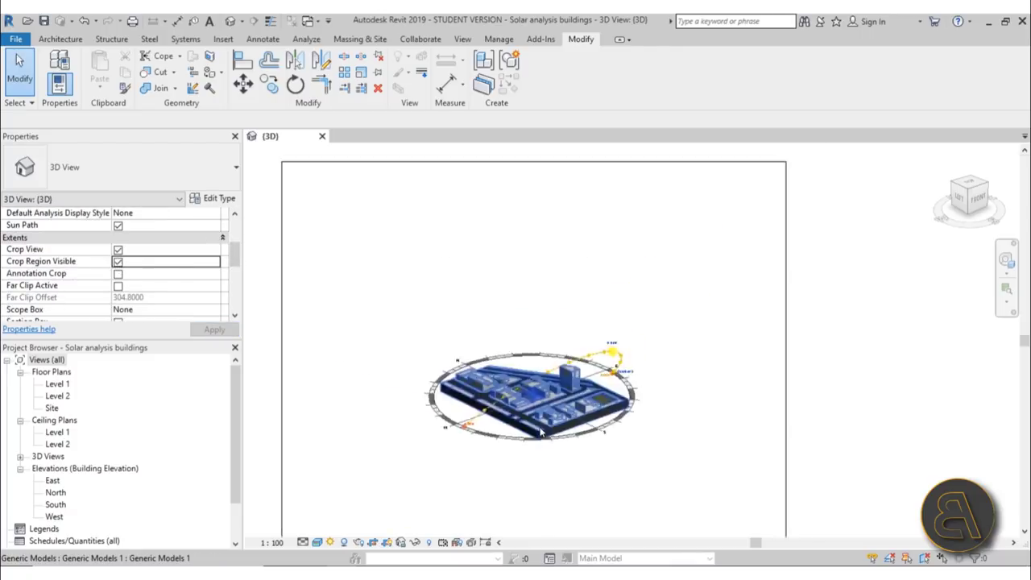
Resize the crop region from all four sides so it fits closely around the site model and sun path
left_click(534, 255)
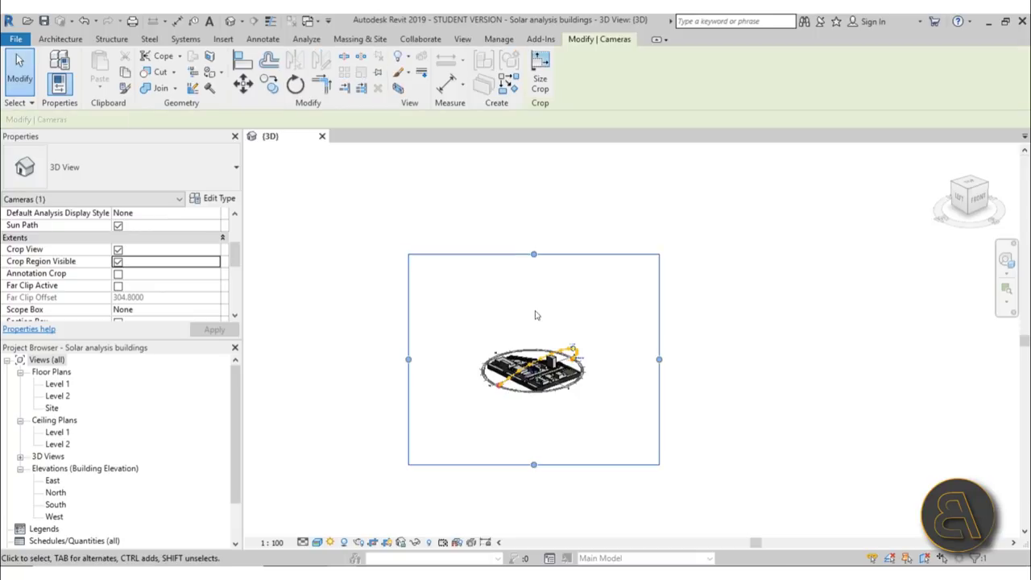
left_click_drag(532, 252, 531, 315)
left_click_drag(534, 465, 535, 399)
left_click_drag(408, 366, 470, 357)
left_click_drag(659, 357, 604, 357)
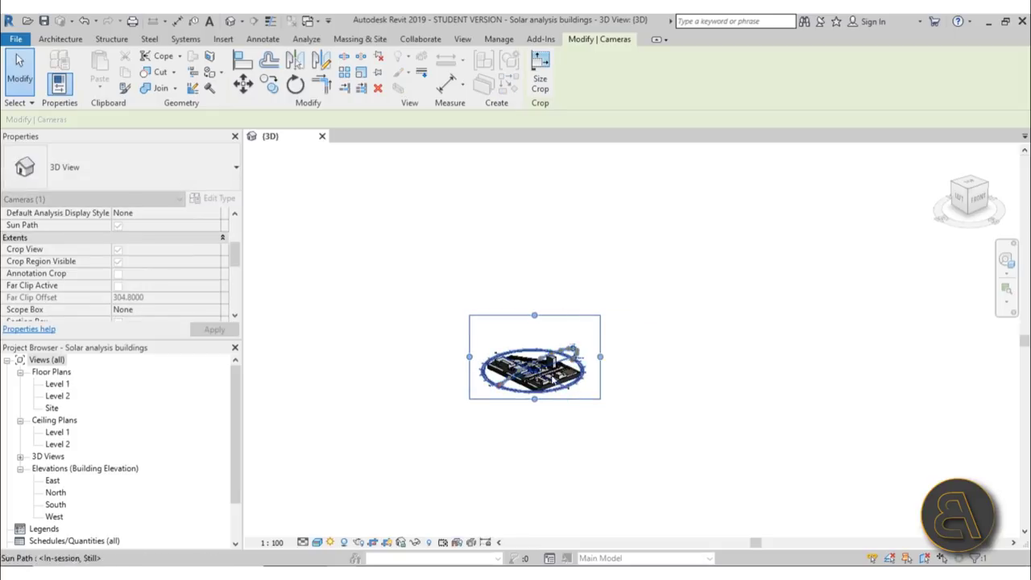
scroll(569, 357, "up", 3)
left_click_drag(343, 357, 340, 356)
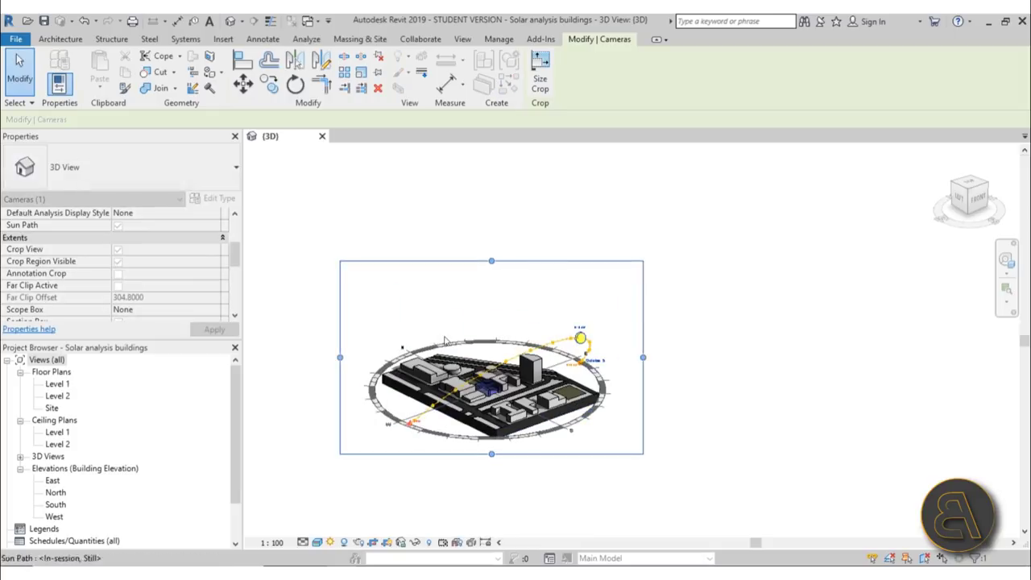
scroll(445, 337, "up", 2)
left_click(462, 315)
Pull the crop region's two vertical edges further in toward the sun path
scroll(538, 310, "down", 1)
middle_click_drag(540, 309, 556, 264)
scroll(531, 264, "up", 2)
scroll(526, 268, "down", 1)
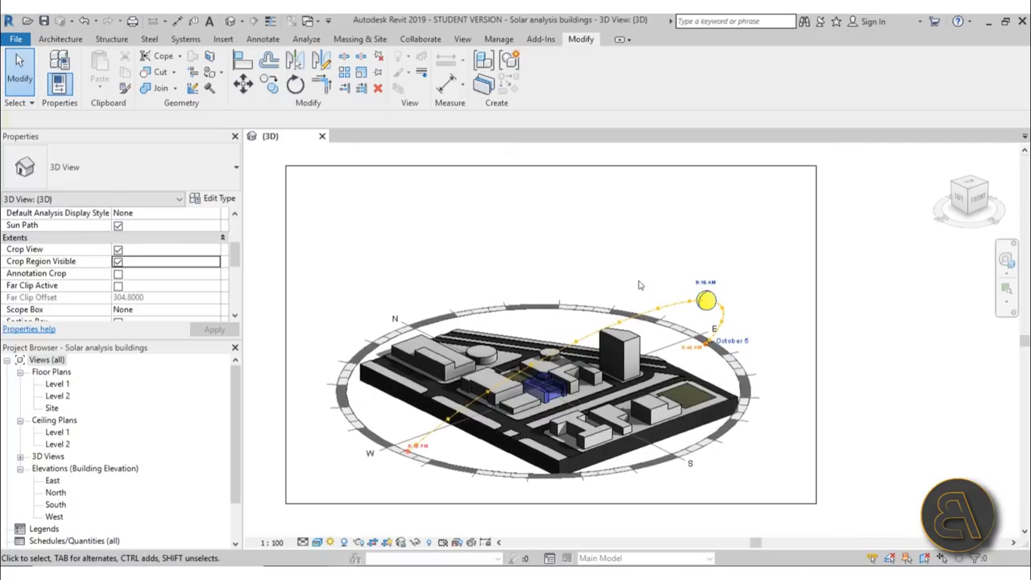
left_click(816, 334)
left_click_drag(816, 335, 778, 334)
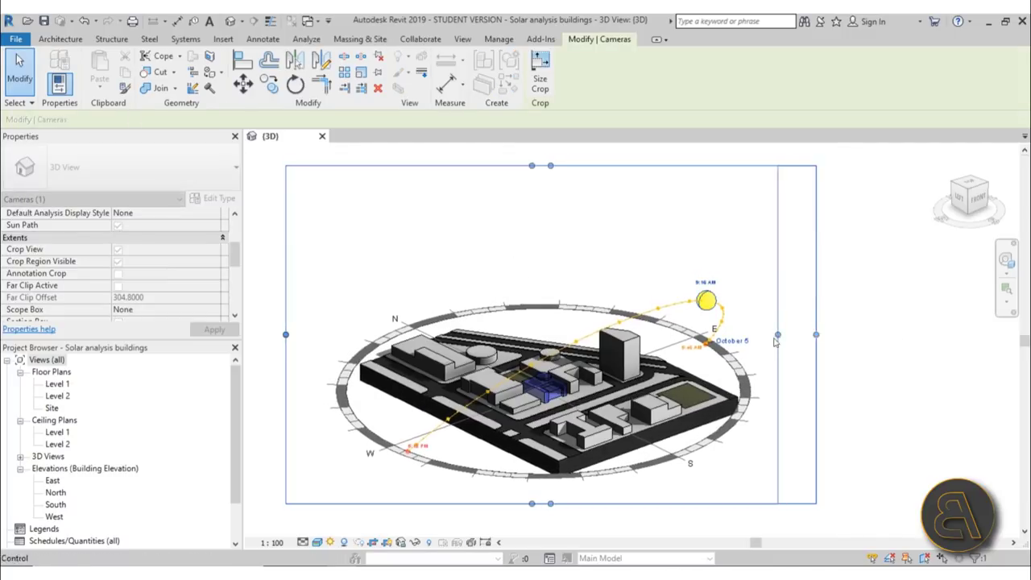
left_click(300, 338)
left_click(285, 334)
left_click_drag(285, 335, 300, 335)
left_click(417, 284)
middle_click_drag(417, 284, 418, 274)
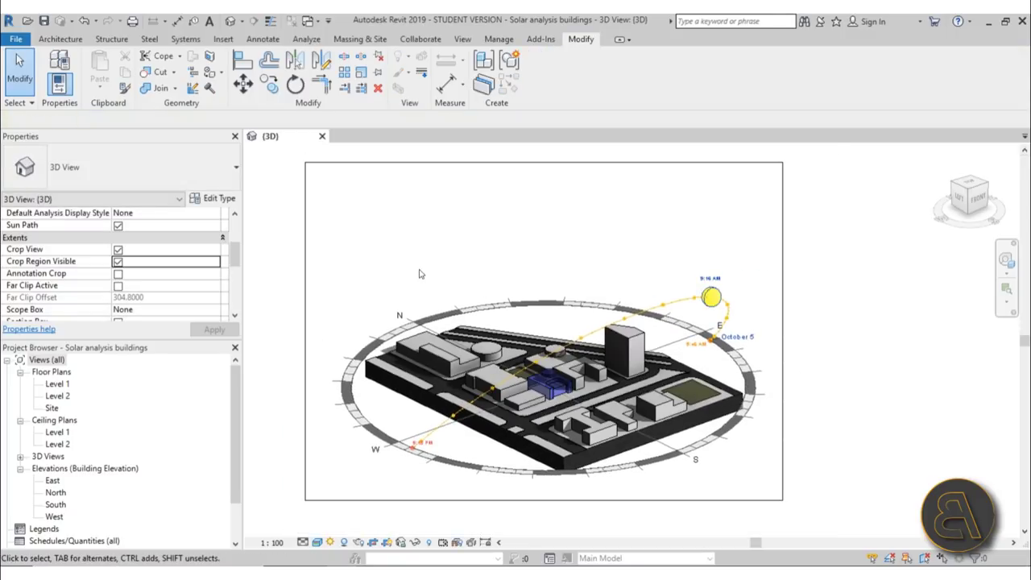
Set the rendering quality to Medium with Printer output resolution, and close the rendering settings
key("r")
key("r")
left_click(103, 84)
left_click(103, 103)
left_click(93, 130)
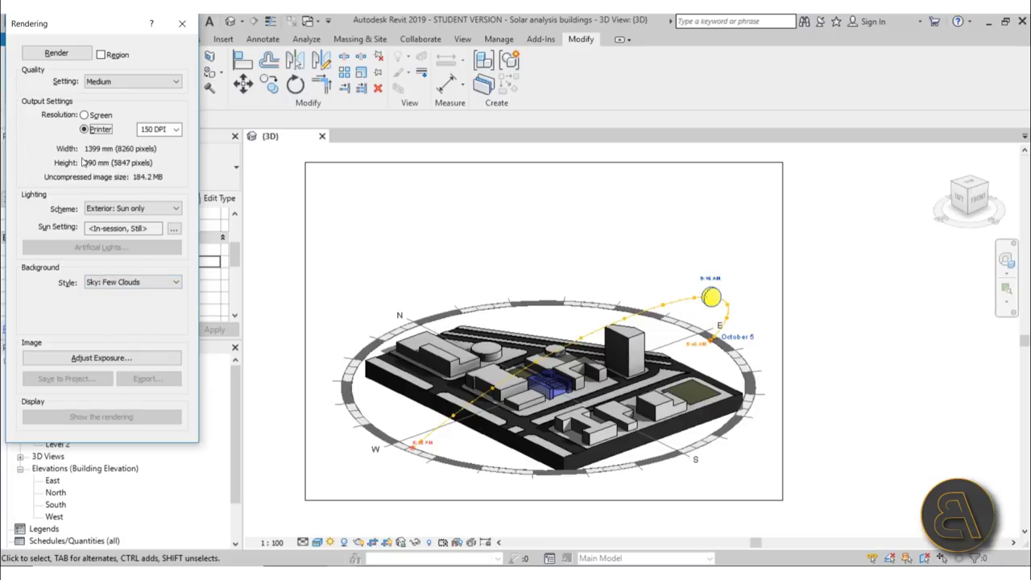
left_click(182, 23)
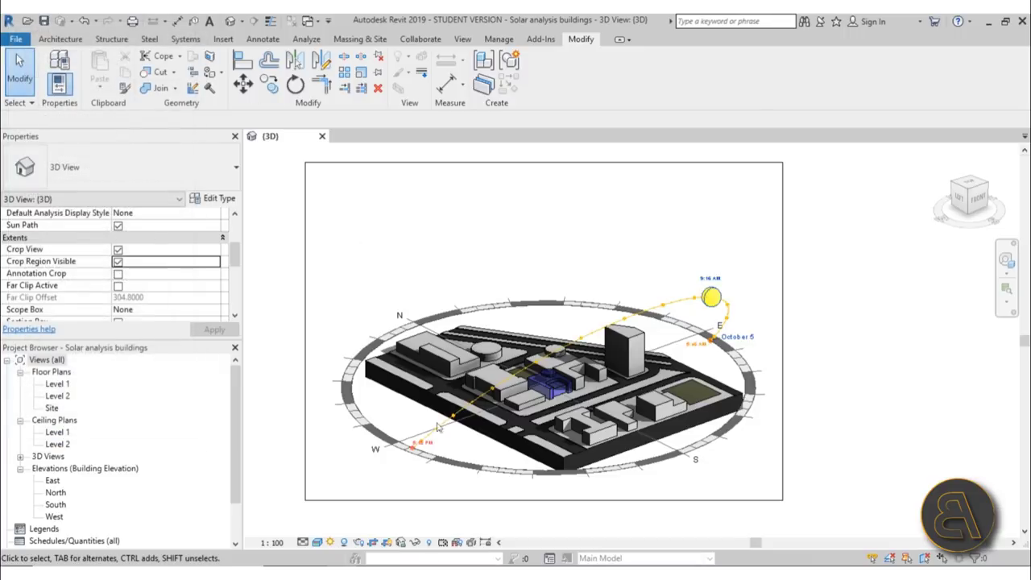
Change the 3D view's scale to 1:200 and reopen the rendering settings
left_click(274, 542)
left_click(281, 468)
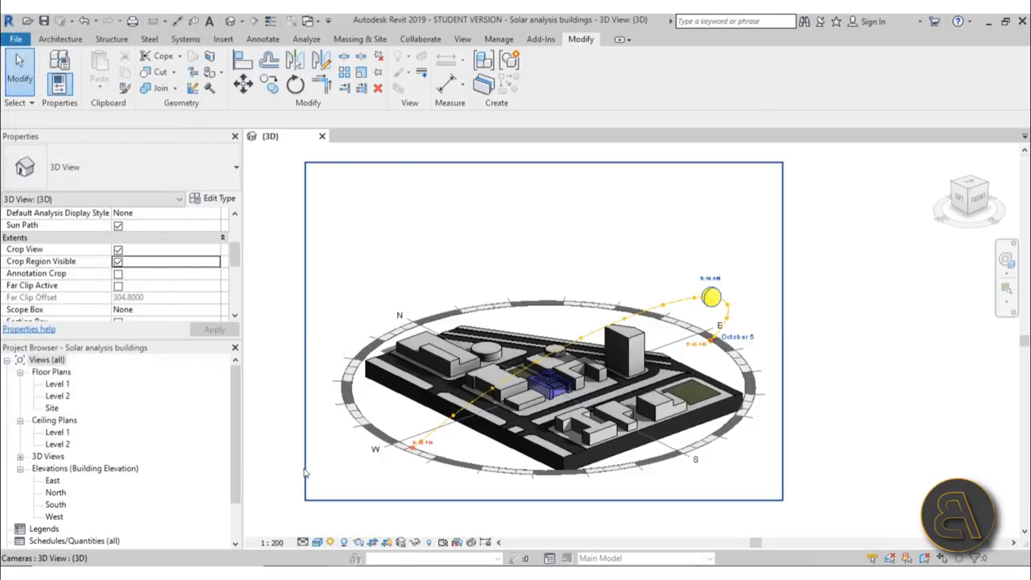
key("r")
key("r")
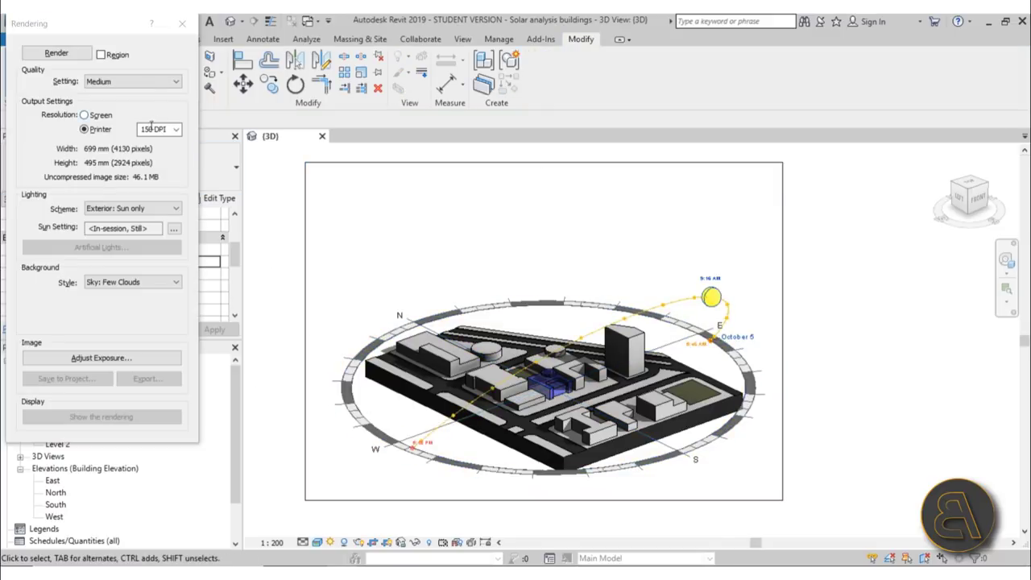
Choose Medium rendering quality and set the printer output resolution to 75 DPI
left_click(102, 83)
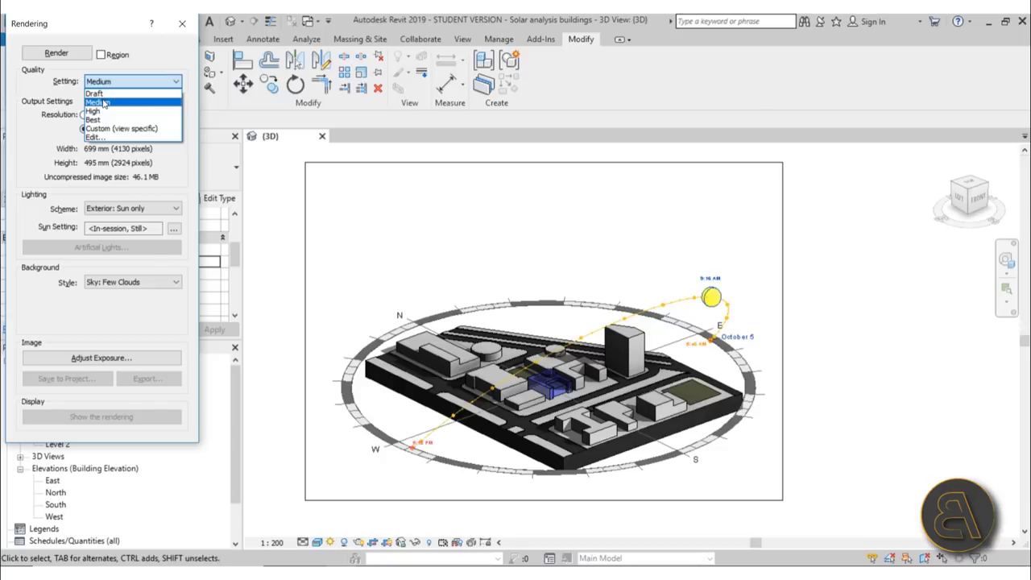
left_click(103, 103)
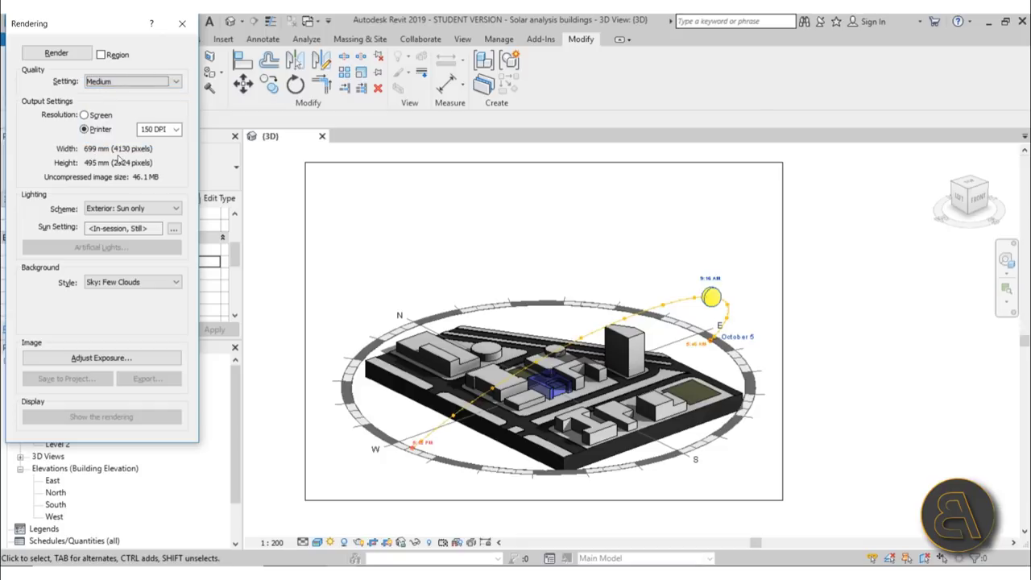
left_click(175, 129)
left_click(171, 142)
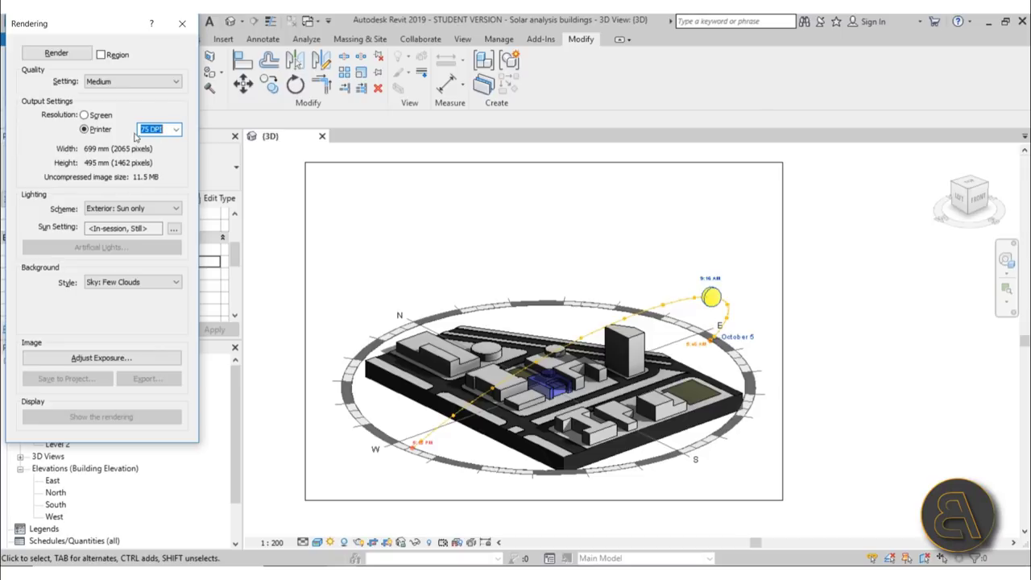
Set the rendering quality to Draft and render the cropped 3D view
left_click(411, 281)
scroll(488, 346, "up", 1)
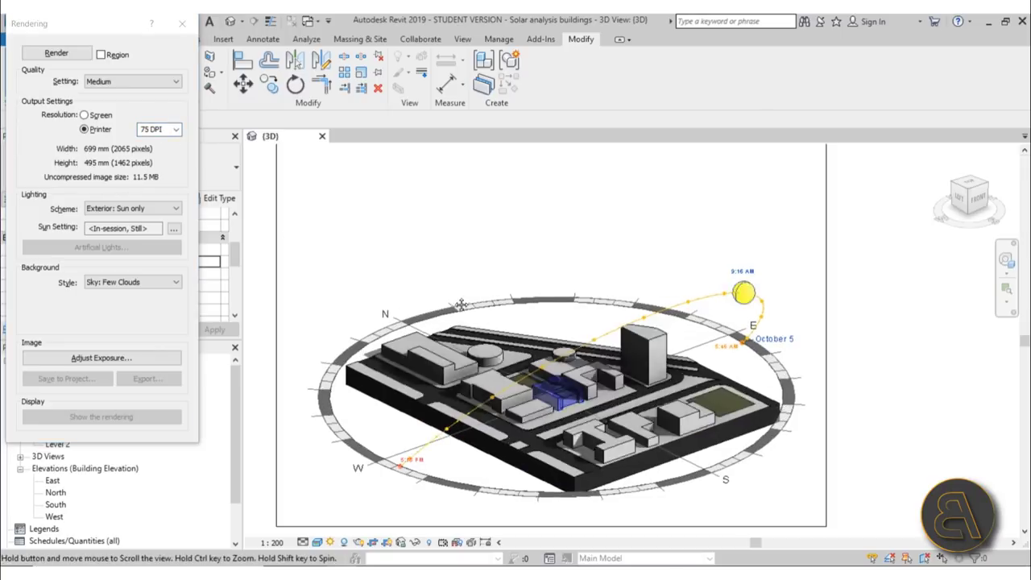
left_click(112, 82)
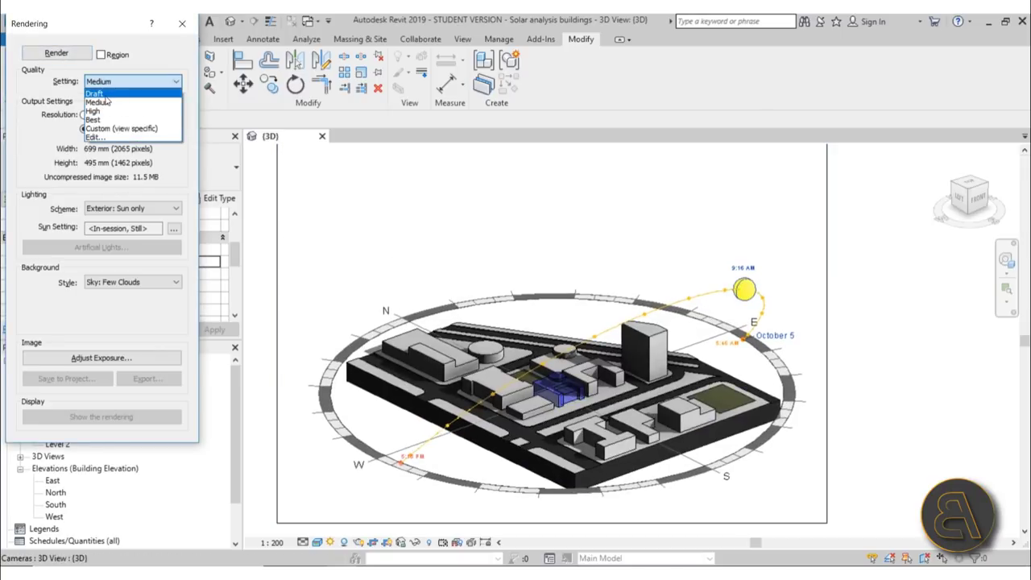
left_click(97, 94)
left_click(58, 53)
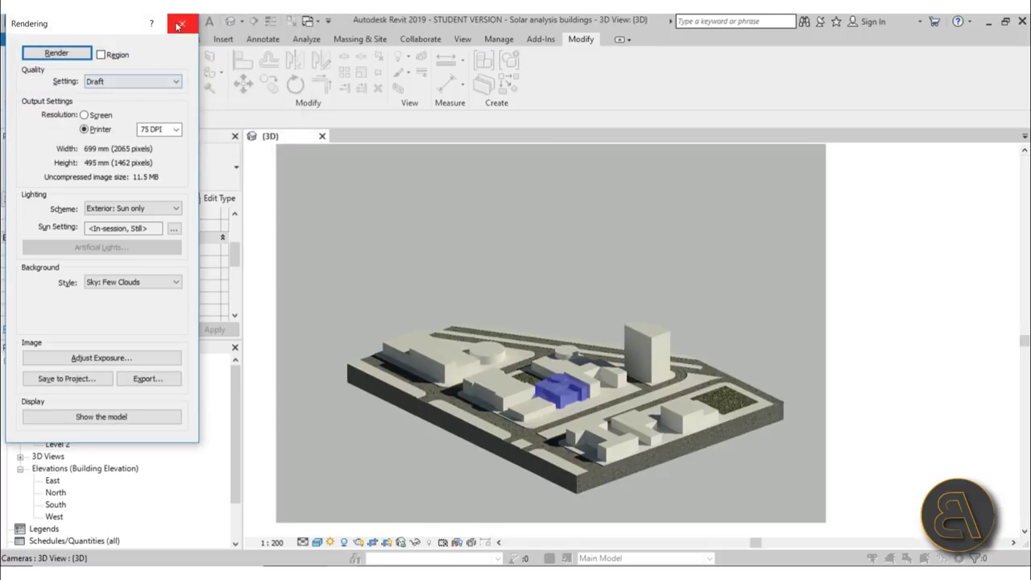
Set the rendering background style to Color and choose white as the background color
left_click(132, 279)
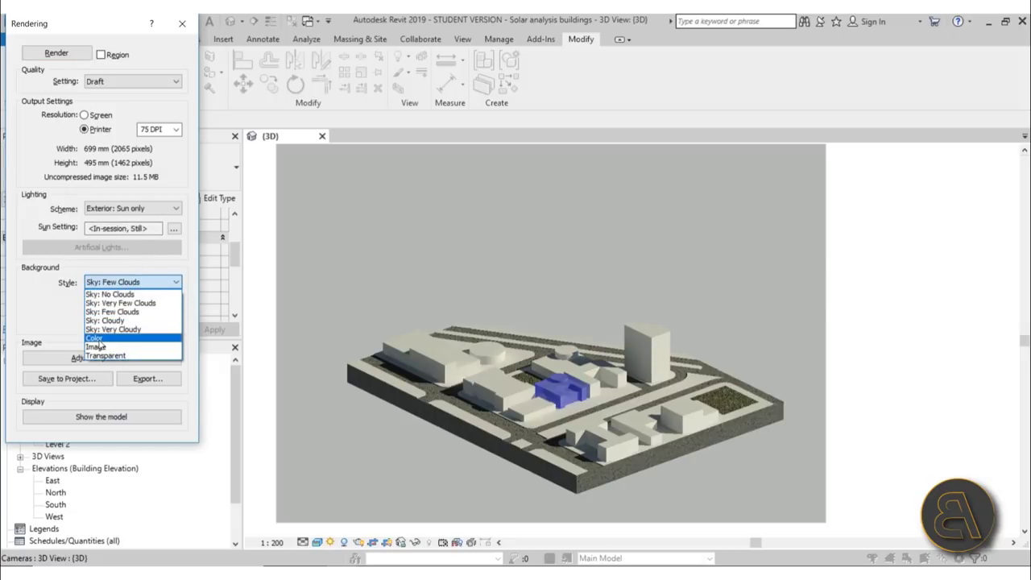
left_click(98, 337)
left_click(103, 304)
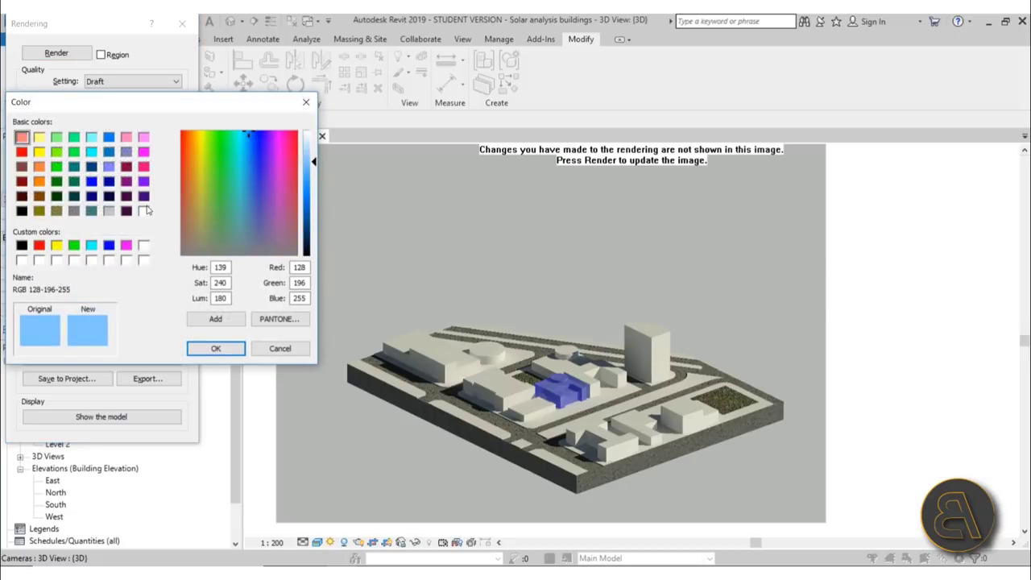
left_click(143, 211)
left_click(216, 348)
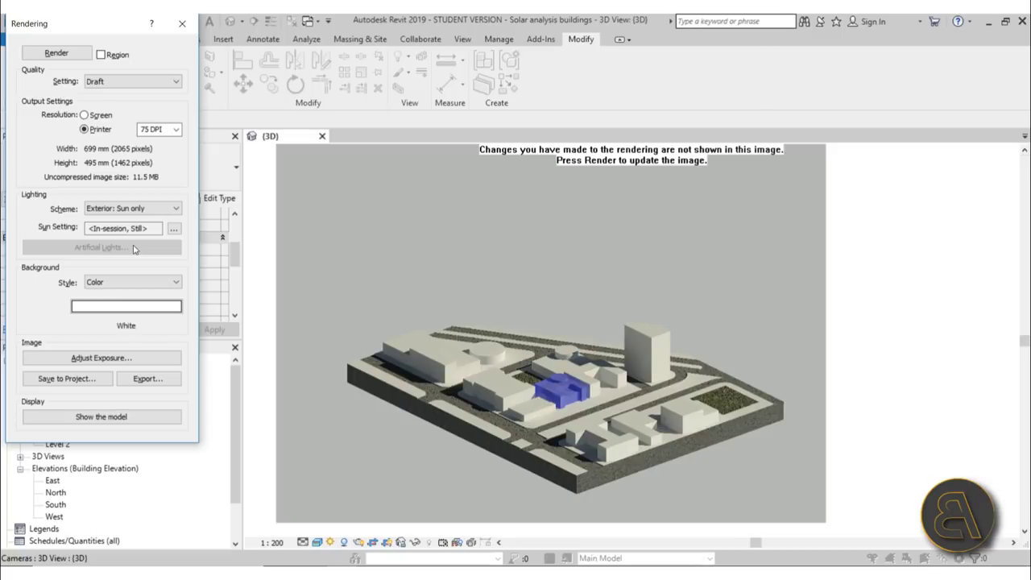
Set the rendering quality to Medium and render the 3D view again
left_click(103, 83)
left_click(101, 103)
left_click(81, 52)
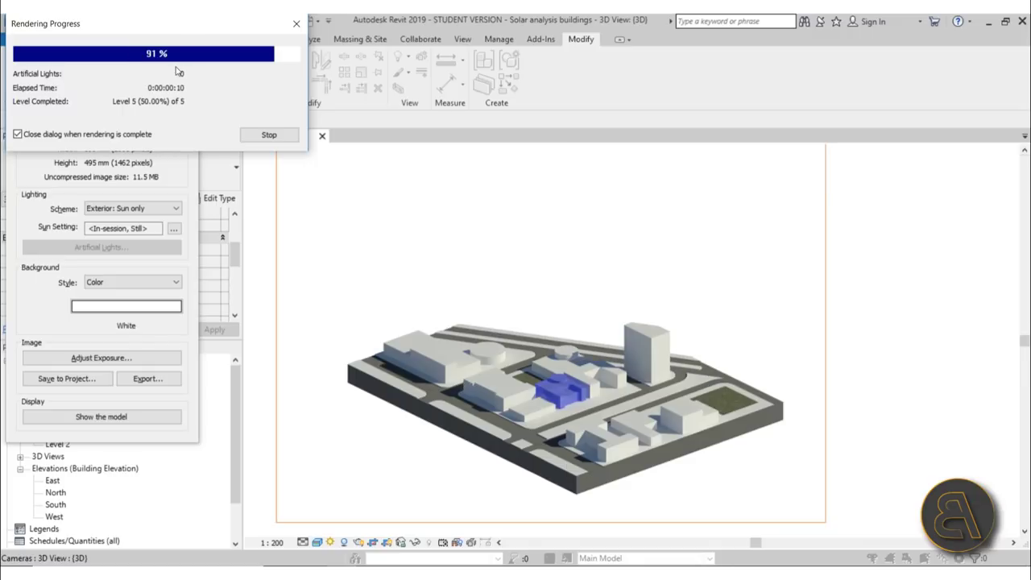
Adjust the rendered image's exposure value to 13.69 and accept the exposure settings
left_click(101, 358)
left_click(234, 197)
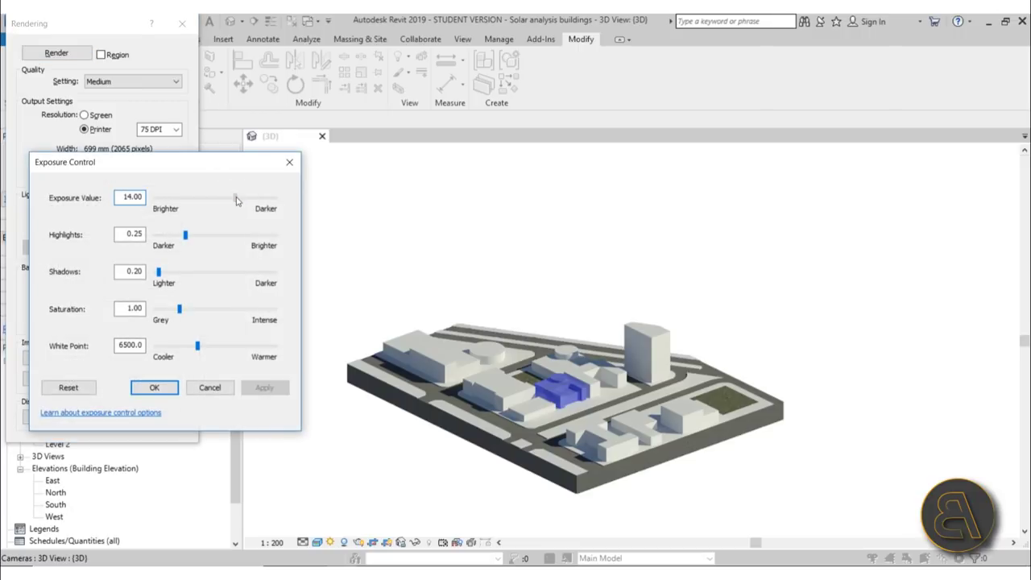
left_click(271, 387)
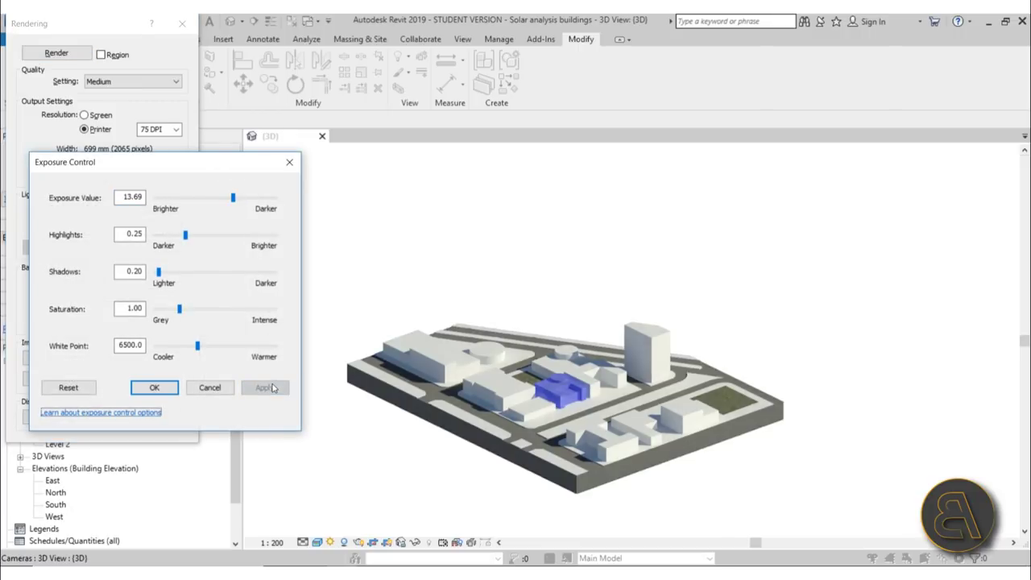
left_click(150, 388)
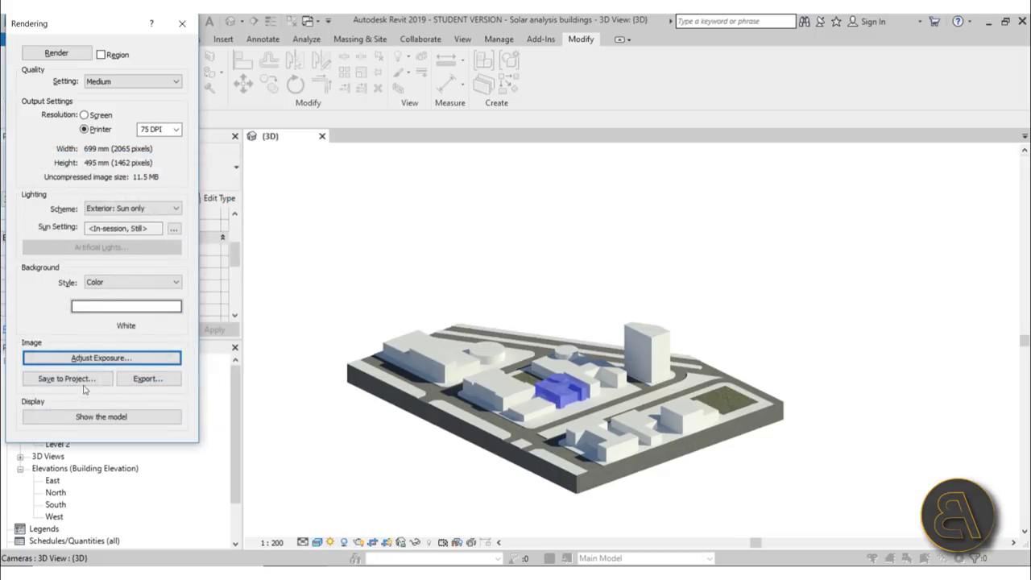
Export the rendered image to the Desktop as a JPEG file named {3D}
left_click(133, 384)
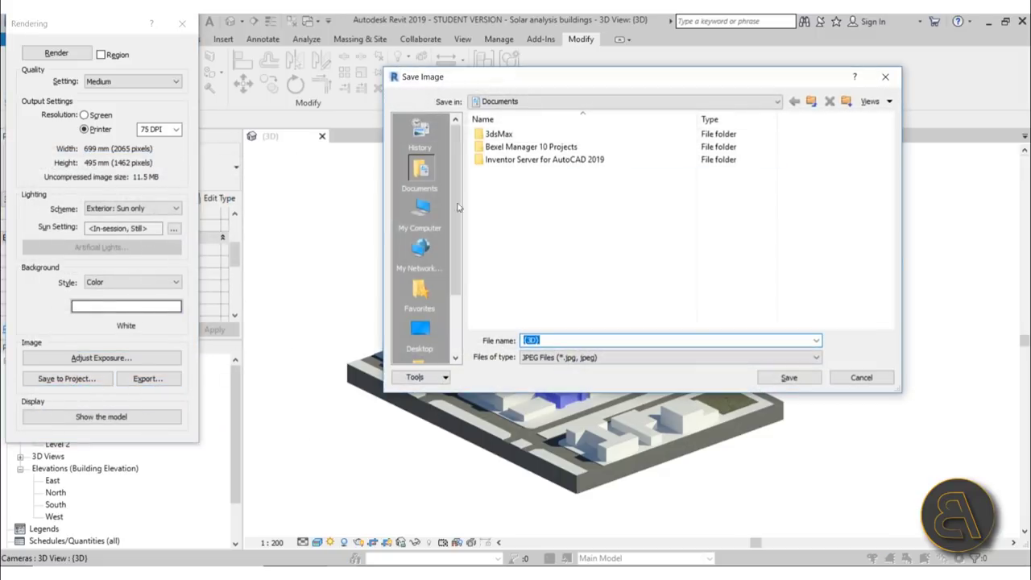
left_click(420, 334)
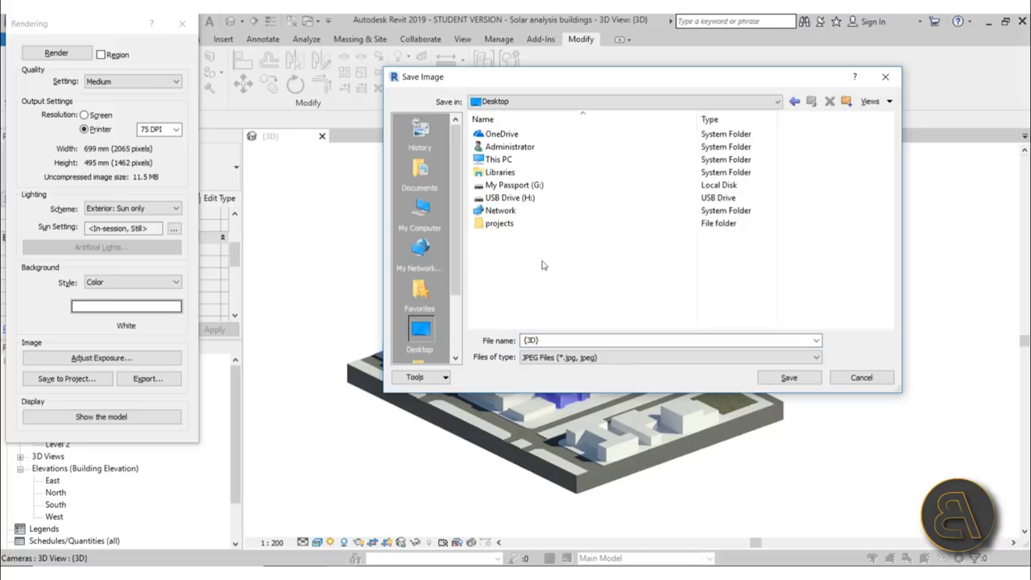
key("Tab")
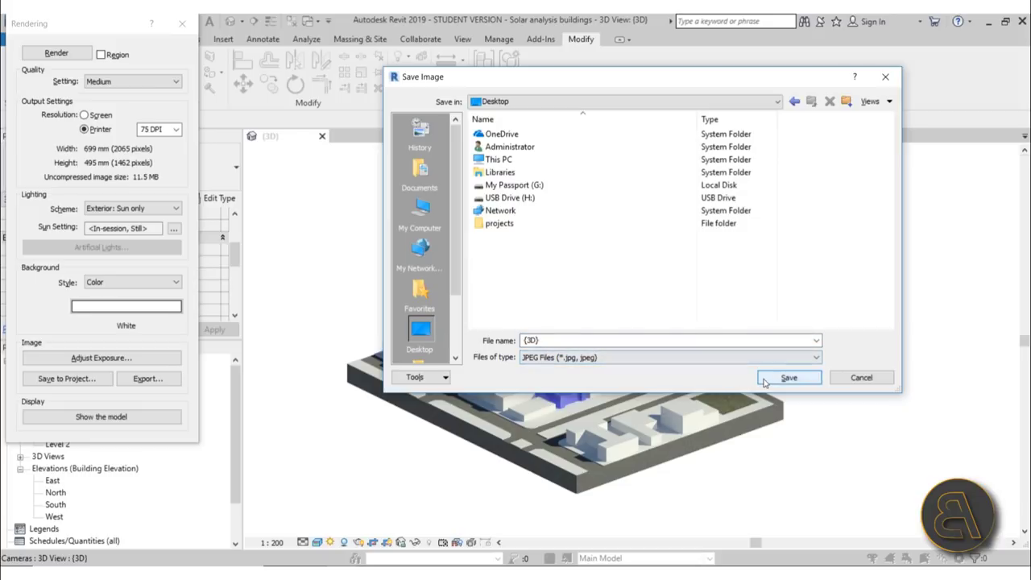
left_click(788, 377)
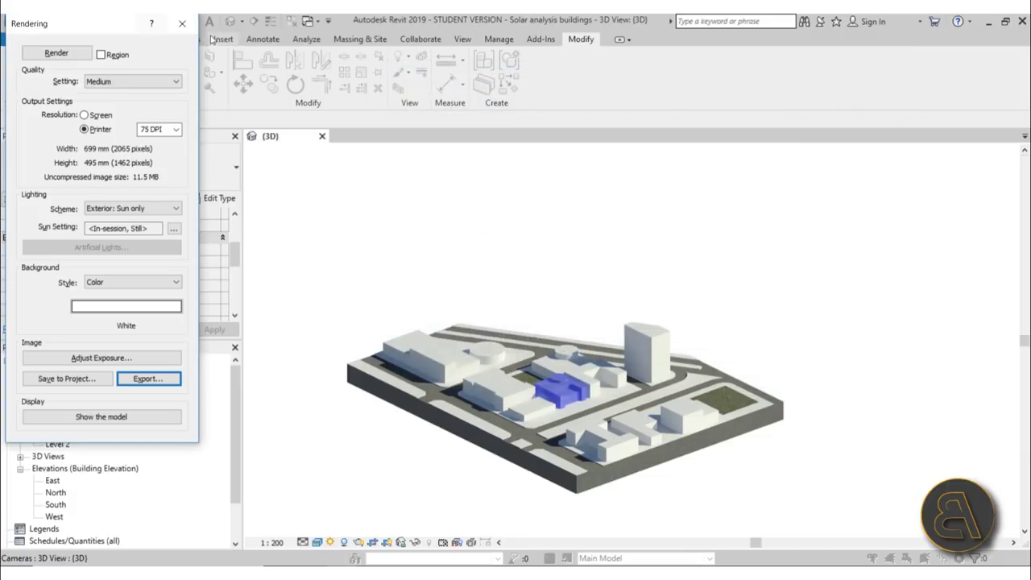
Close the rendering settings and temporarily hide the selected site and building model in the 3D view
left_click(178, 29)
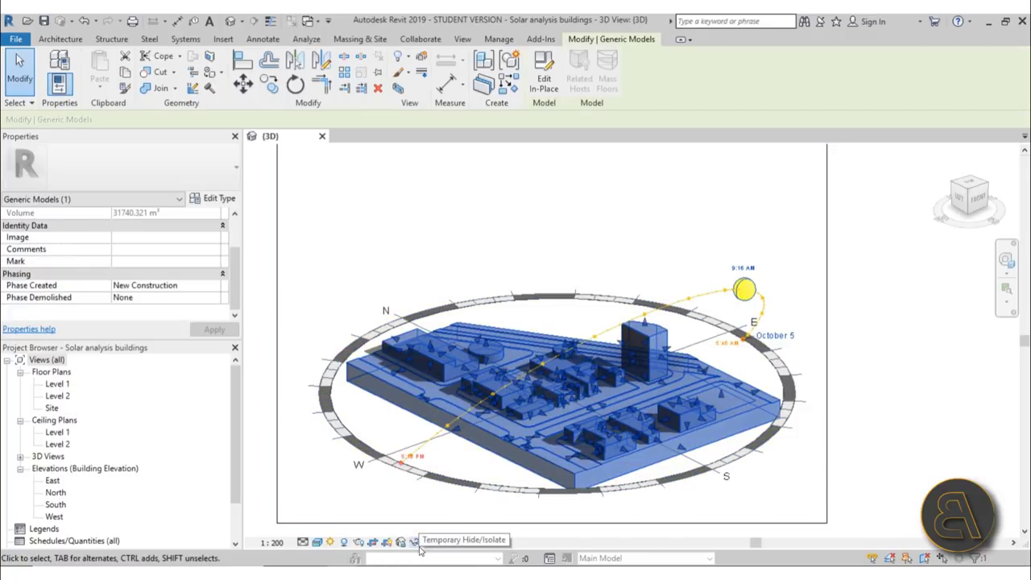
left_click(417, 545)
left_click(435, 513)
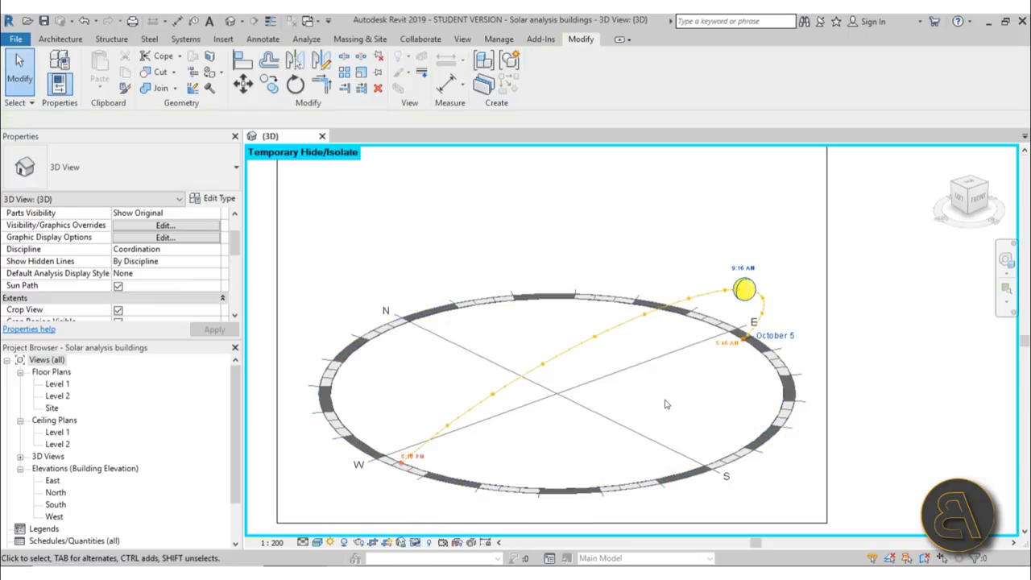
Start an image export of the sun path view, with the Desktop file Solar analysis buildings as output
scroll(585, 311, "down", 1)
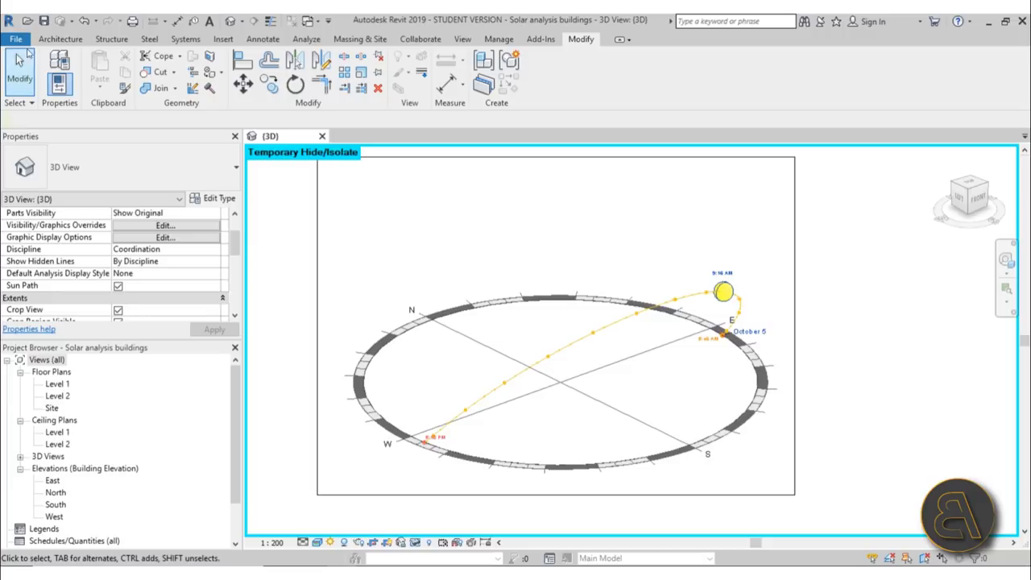
left_click(15, 38)
mouse_move(62, 240)
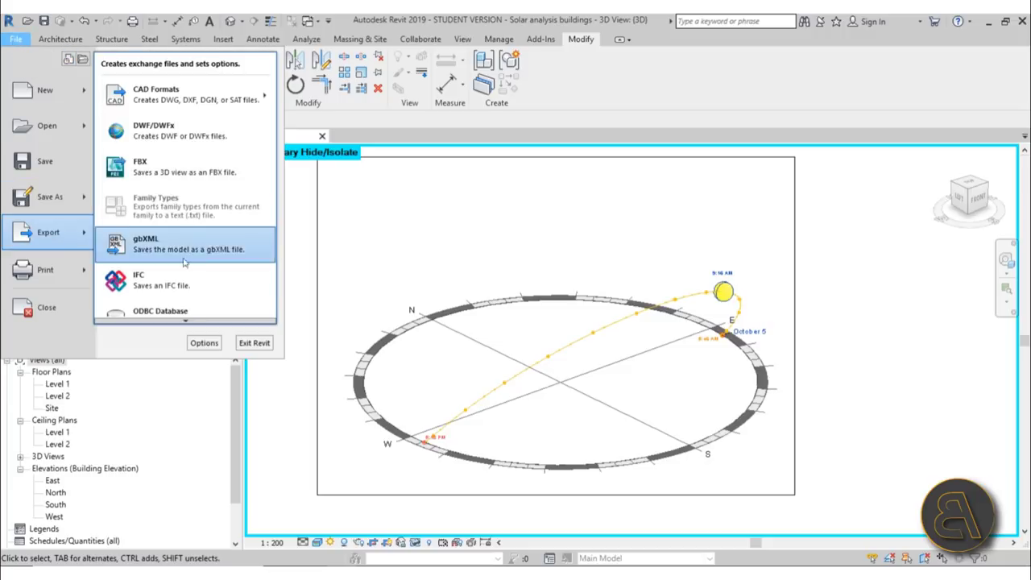
mouse_move(185, 322)
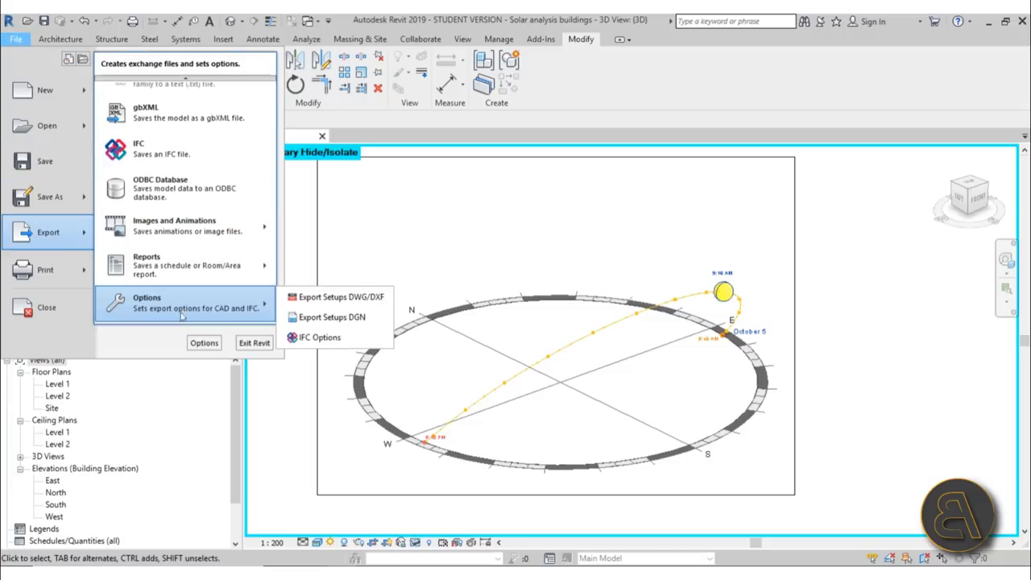
mouse_move(178, 244)
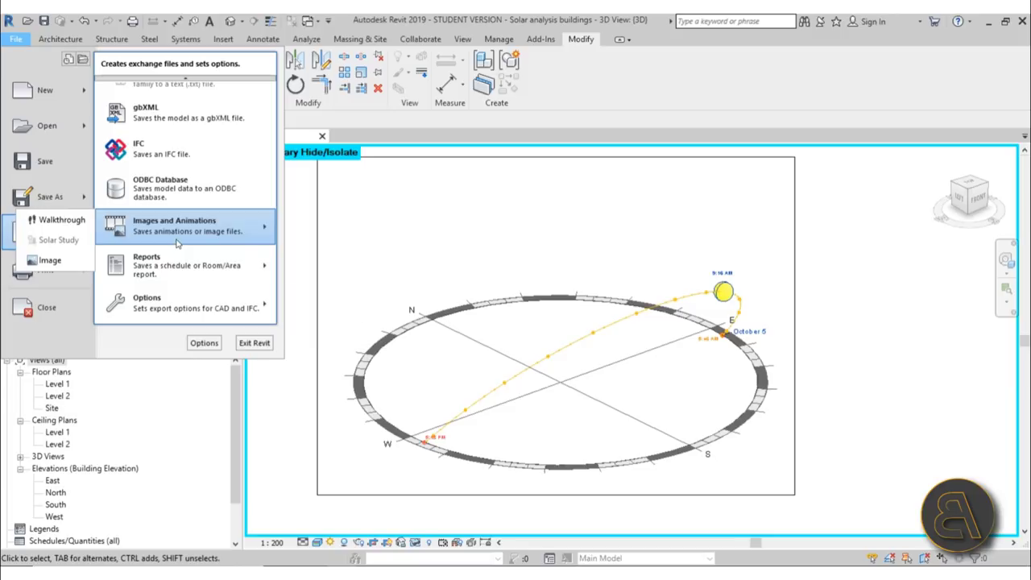
left_click(57, 260)
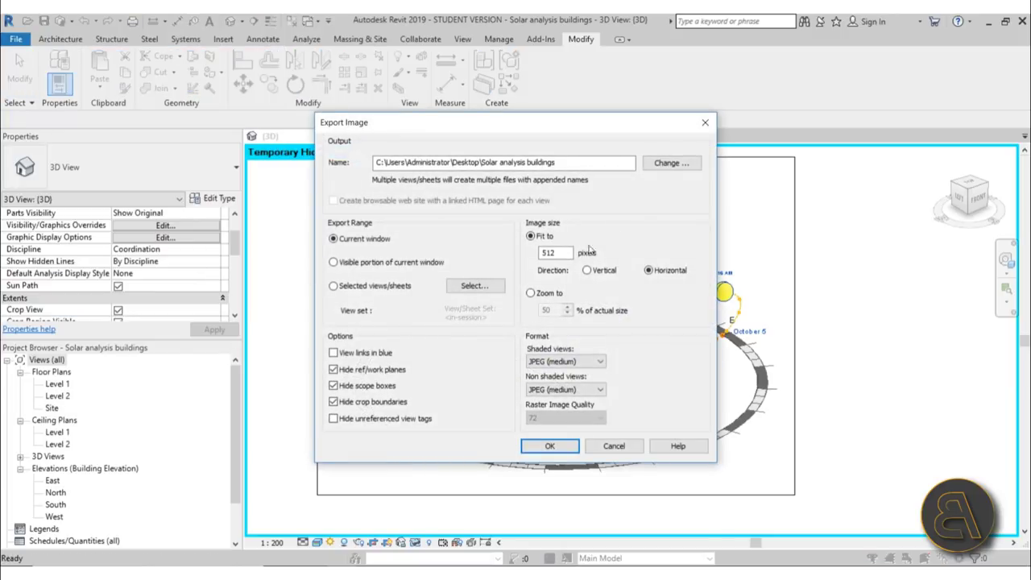
left_click(669, 162)
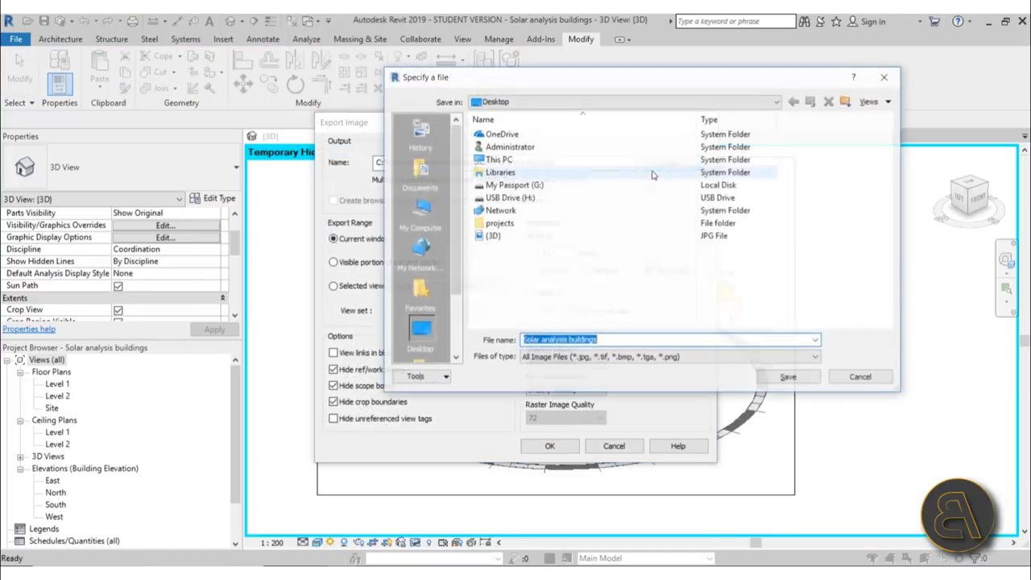
left_click(790, 378)
Set the image size to 100% of actual size and the raster image quality to 150, and export the image
left_click(531, 363)
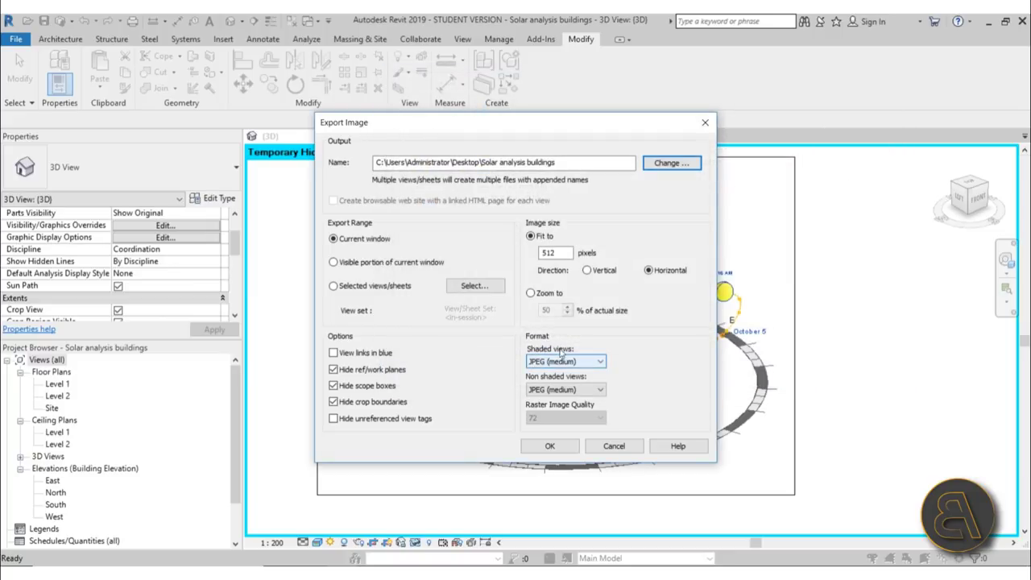
left_click(545, 239)
left_click(535, 293)
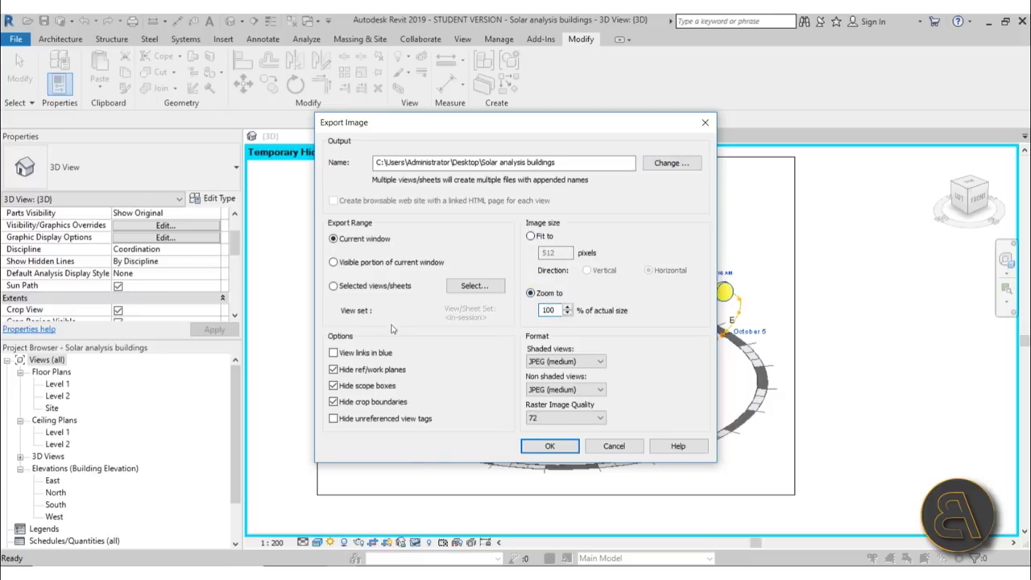
left_click(541, 419)
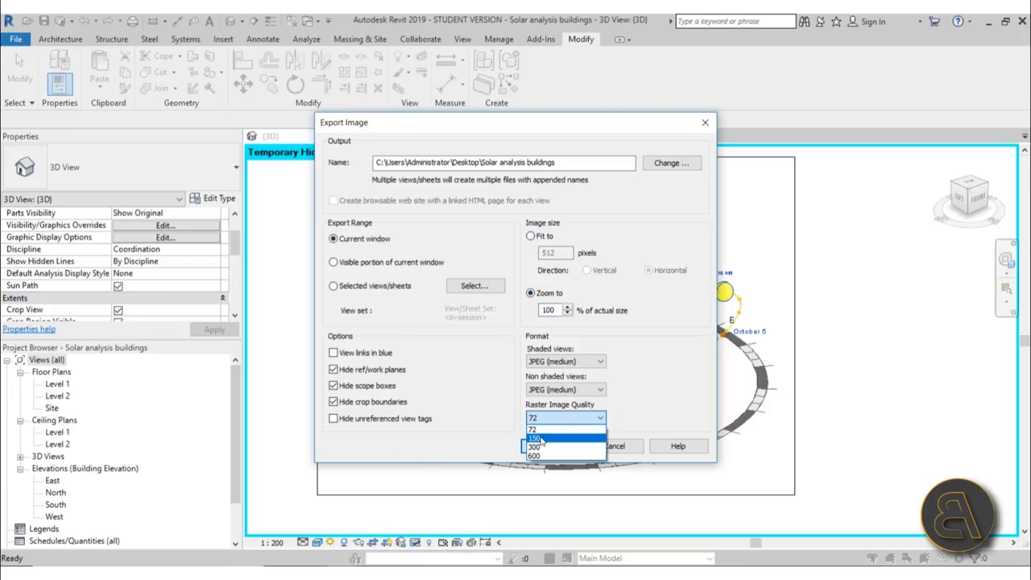
left_click(545, 439)
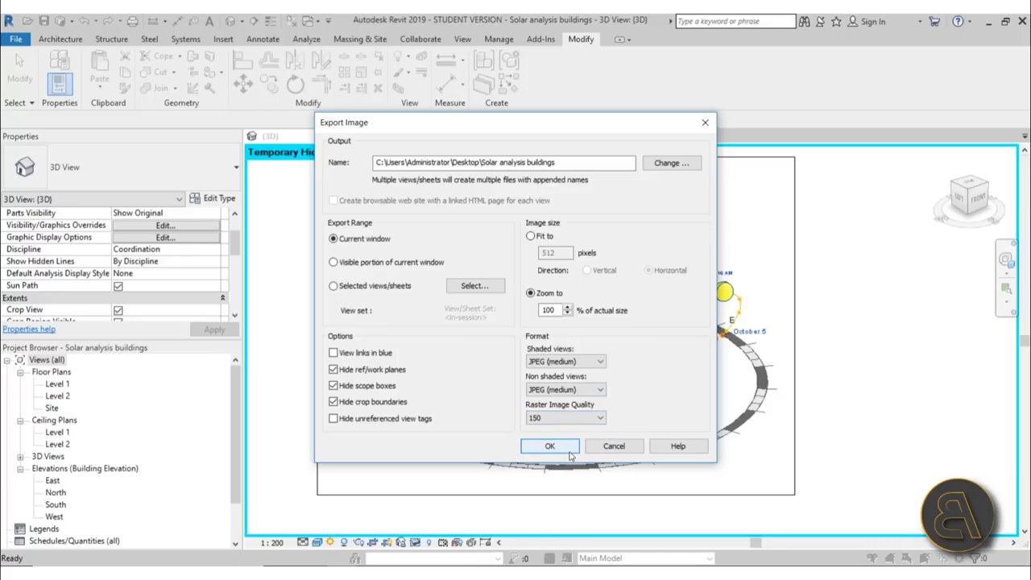
left_click(568, 452)
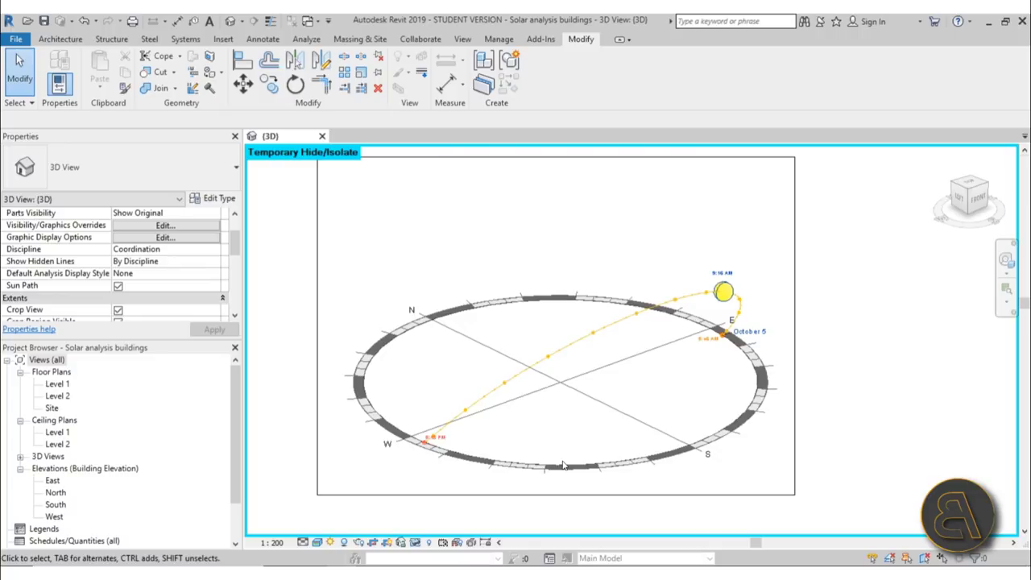
Minimize Revit and view the exported sun path image and the rendered building image from the desktop
left_click(989, 22)
double_click(38, 115)
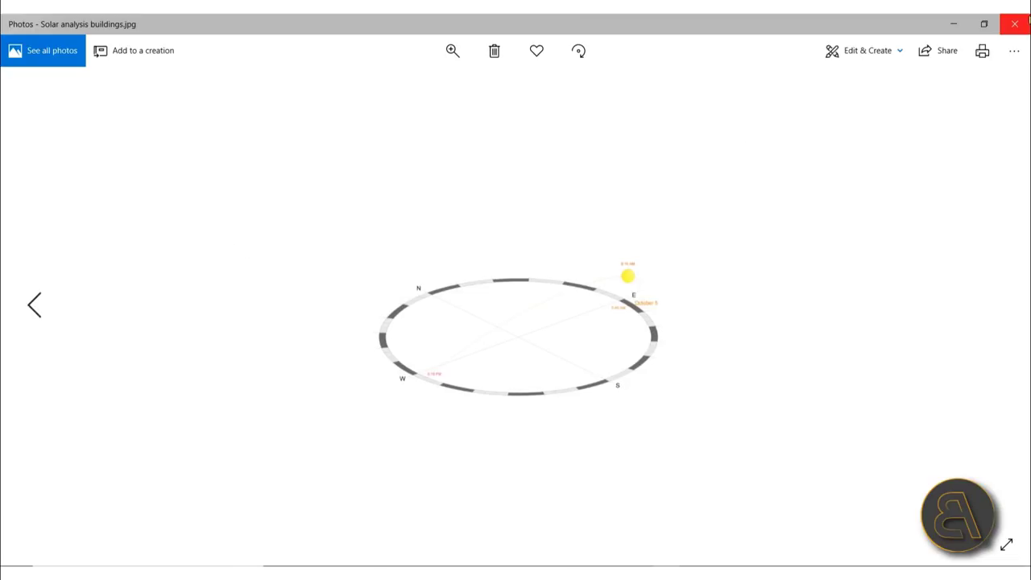
left_click(1014, 24)
double_click(40, 45)
left_click(1014, 24)
Open the {3D} image from the desktop in Adobe Photoshop CS6
right_click(30, 49)
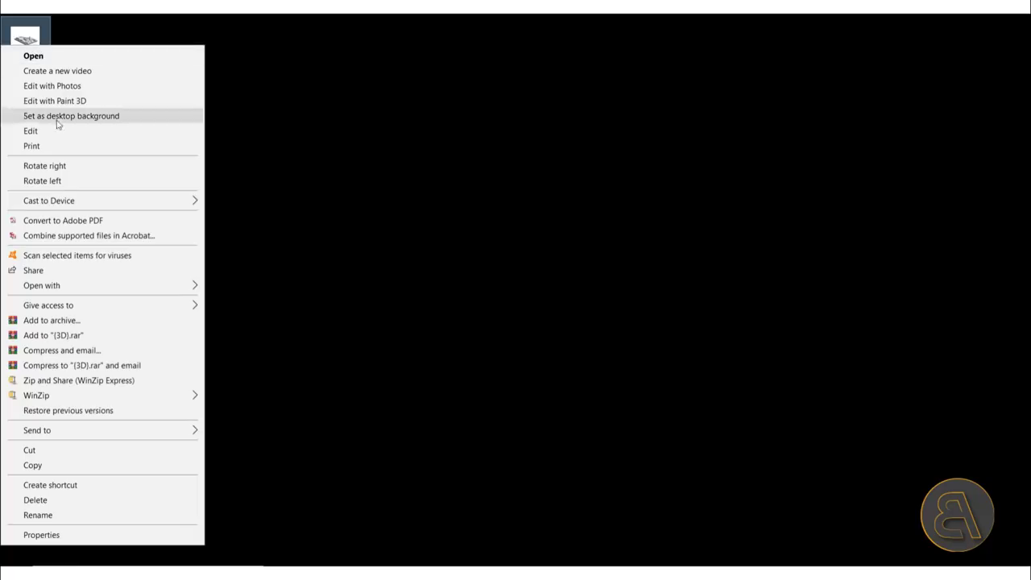
mouse_move(68, 292)
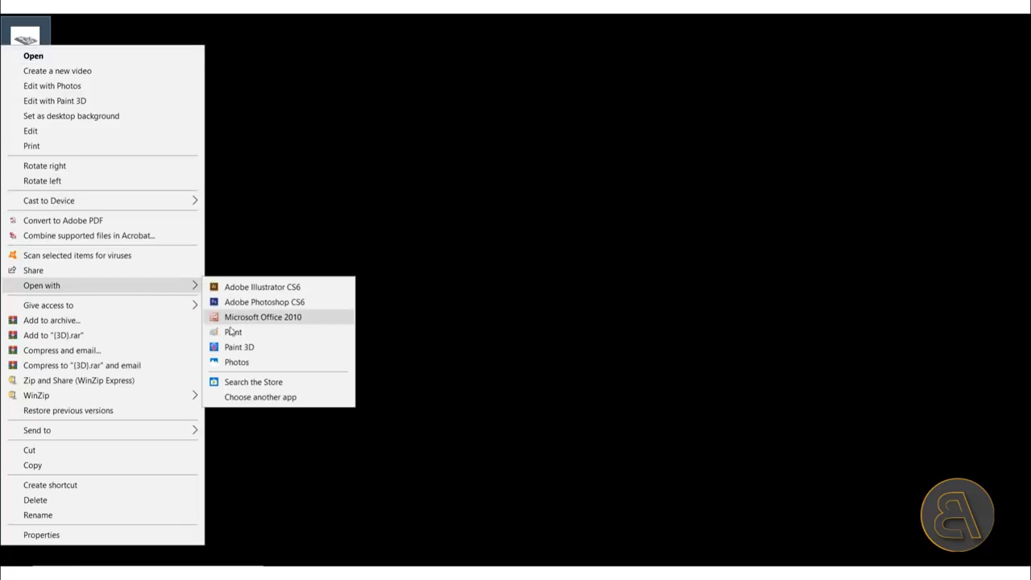
left_click(241, 305)
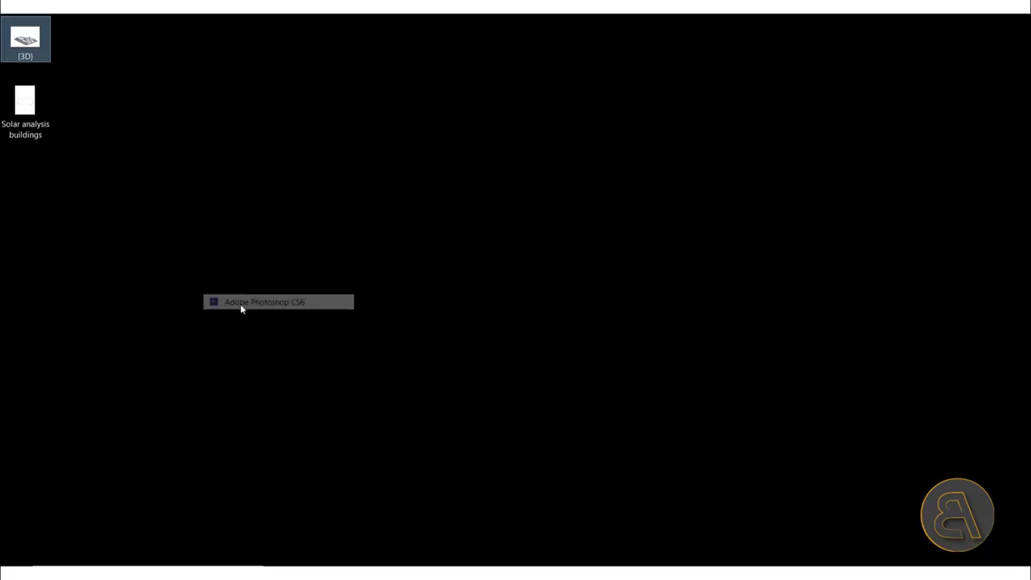
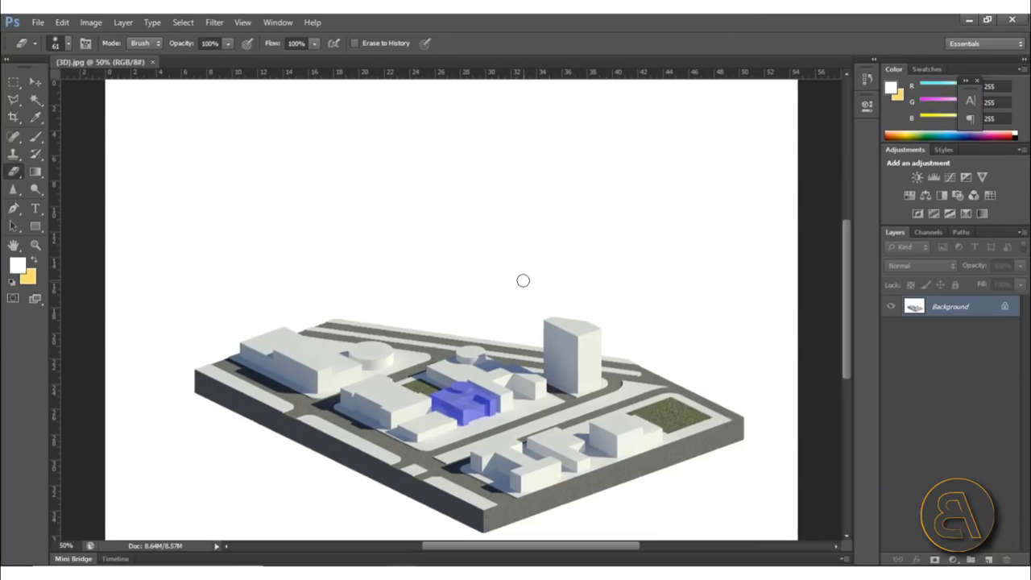
scroll(522, 280, "down", 2, "alt")
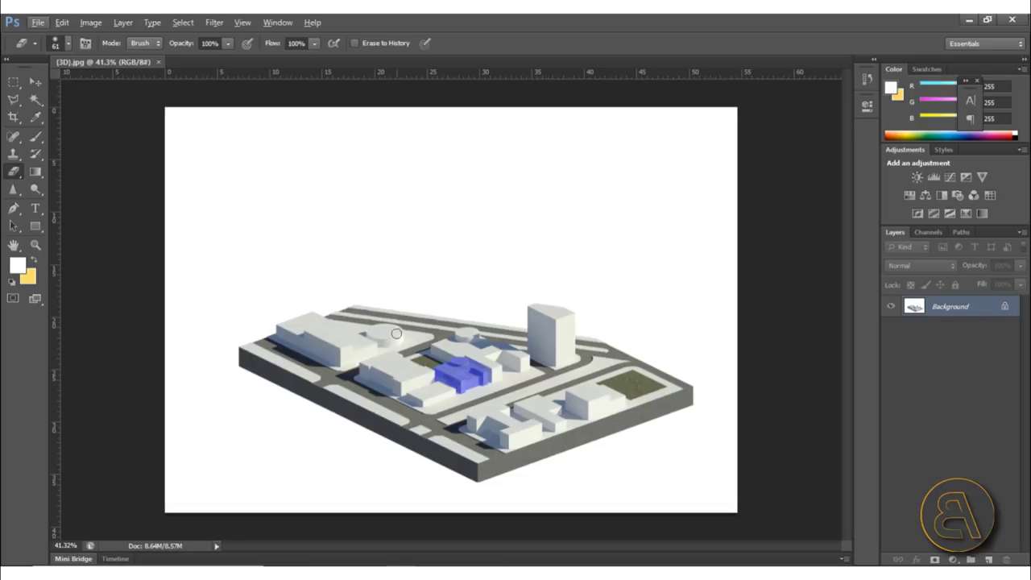
Place the Solar analysis buildings image from the desktop as a new layer over the rendered image
double_click(366, 24)
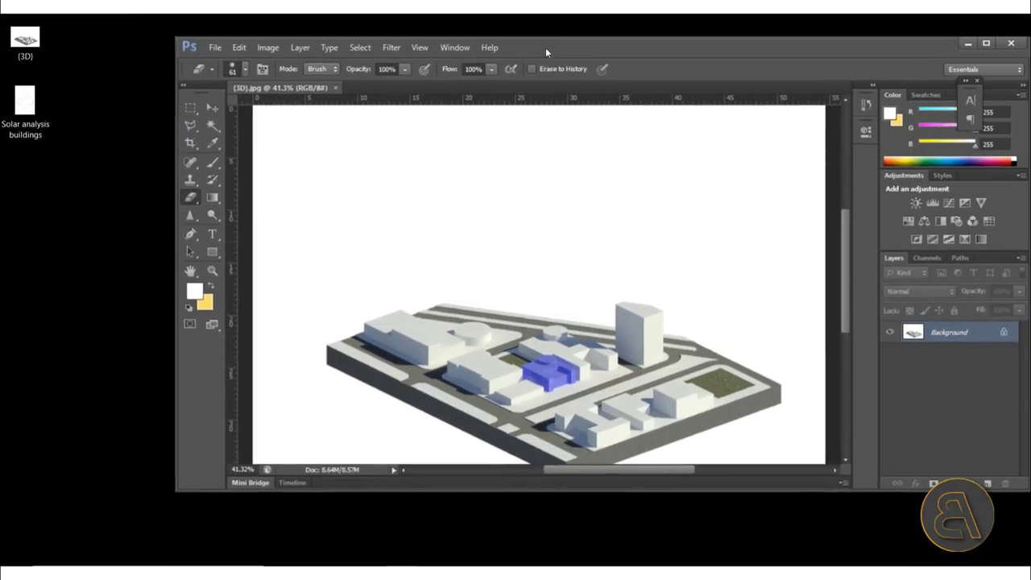
left_click_drag(29, 107, 461, 284)
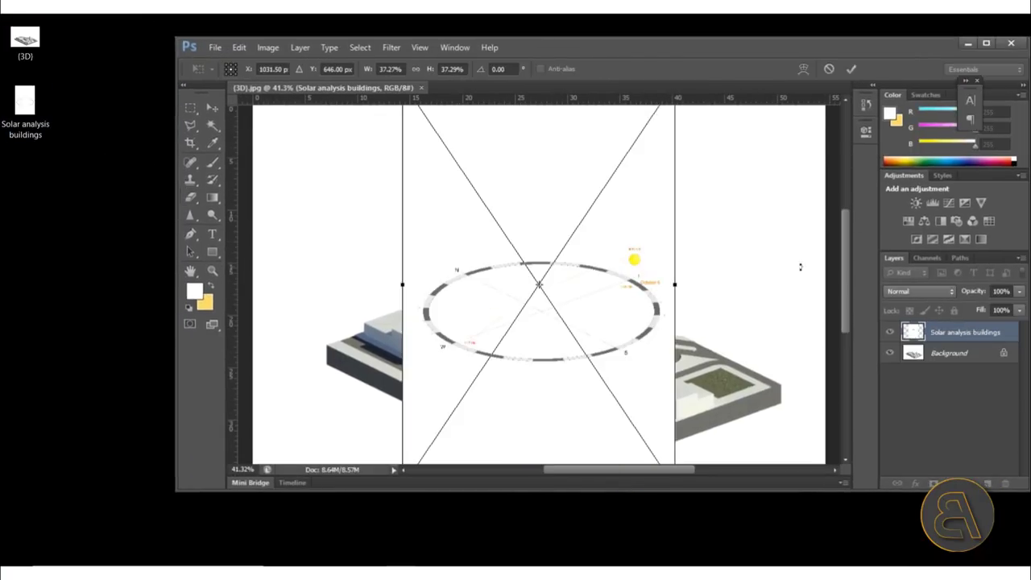
left_click(986, 42)
Scale the placed sun path image proportionally from its center to about 78%, commit it, and activate the Eraser tool
scroll(470, 283, "down", 3, "alt")
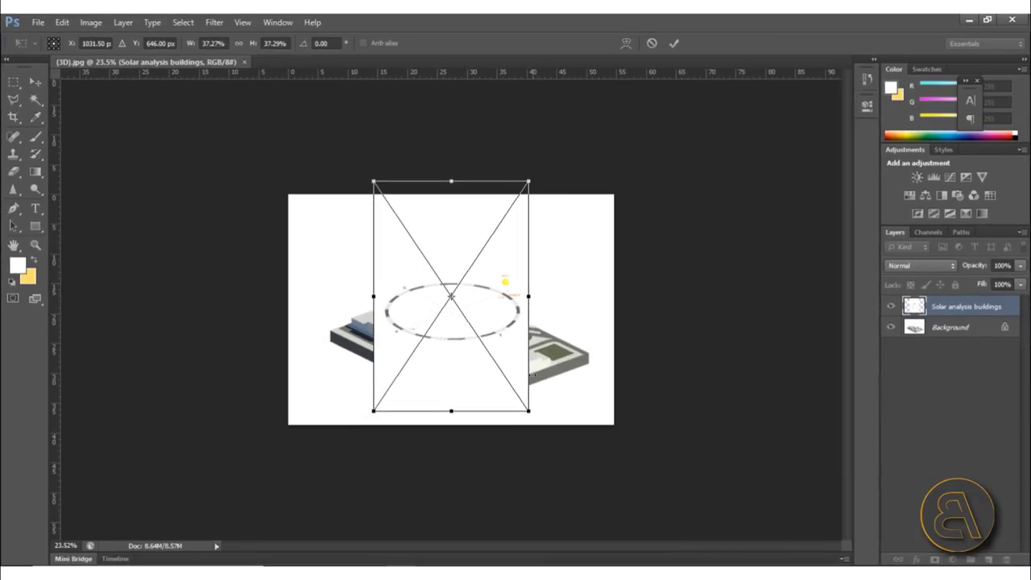
left_click_drag(530, 414, 638, 509, "alt+shift")
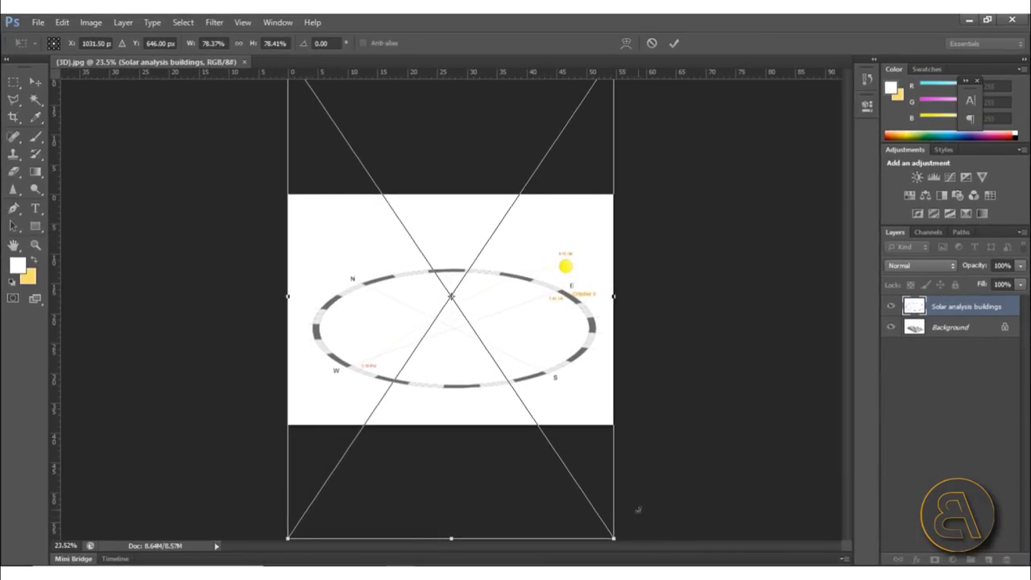
left_click(673, 42)
key("e")
scroll(492, 315, "up", 3, "alt")
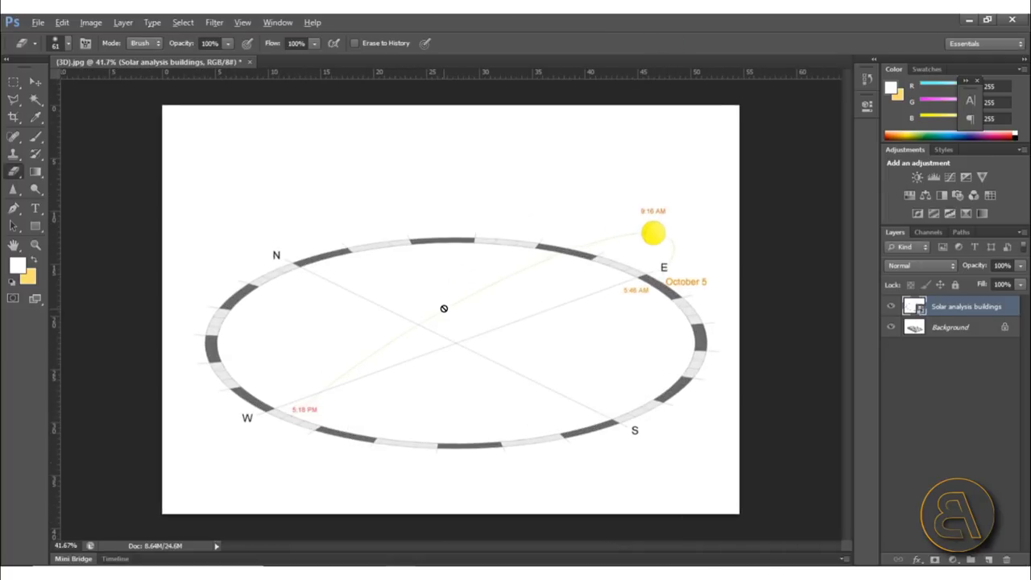
Set the Solar analysis buildings layer to Multiply blending and move the sun path down so its ring surrounds the site
scroll(444, 309, "up", 1, "alt")
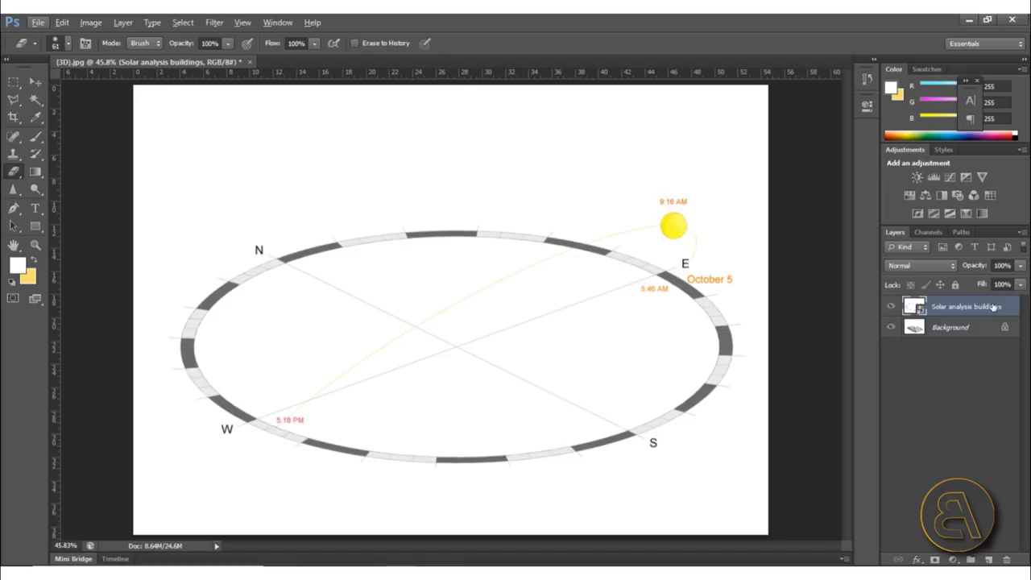
left_click(910, 265)
left_click(906, 63)
key("v")
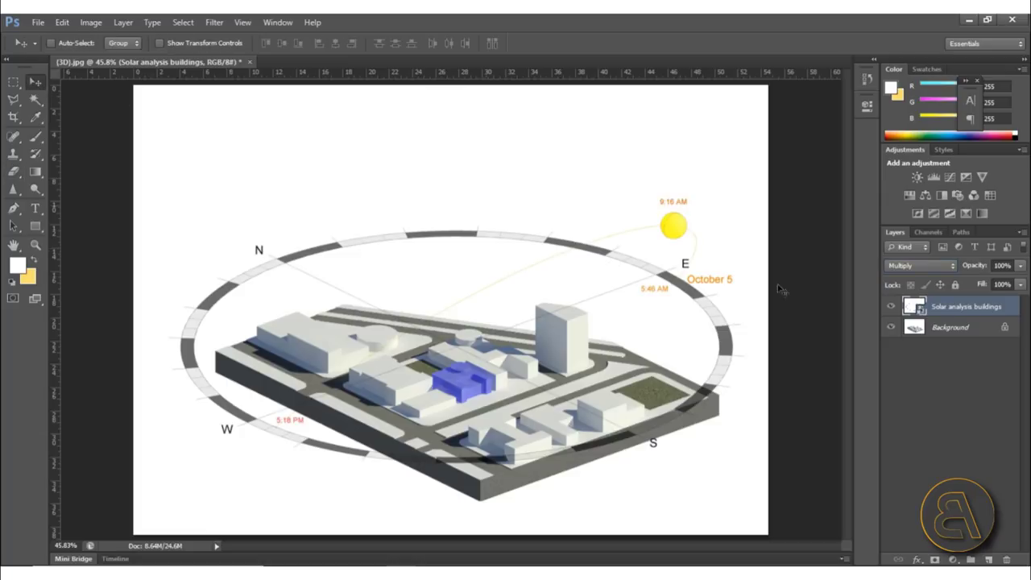
left_click_drag(401, 325, 398, 361)
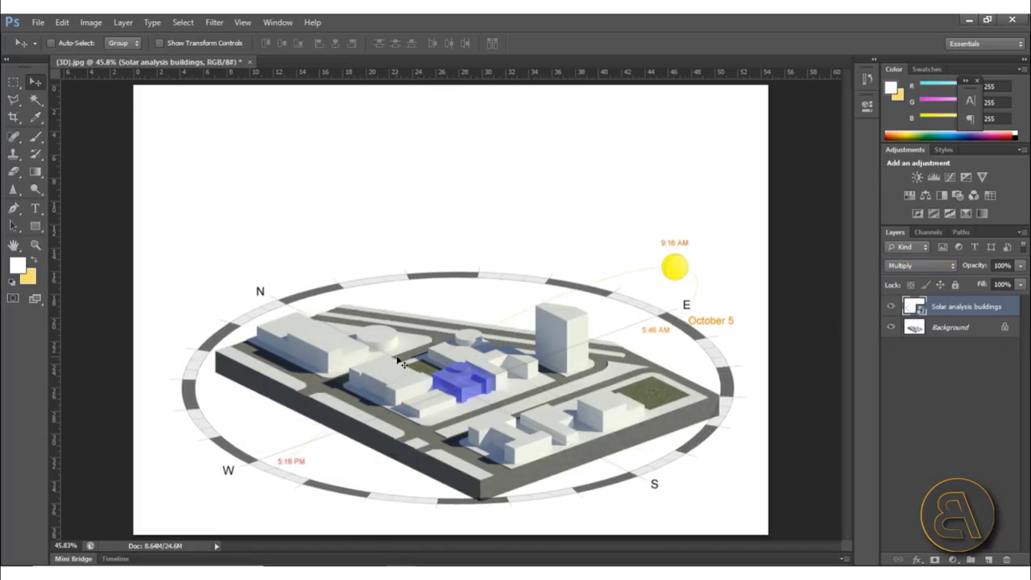
Scale the sun path layer proportionally from its center to about 82%, commit it, and nudge it into place around the site
key("ctrl+t")
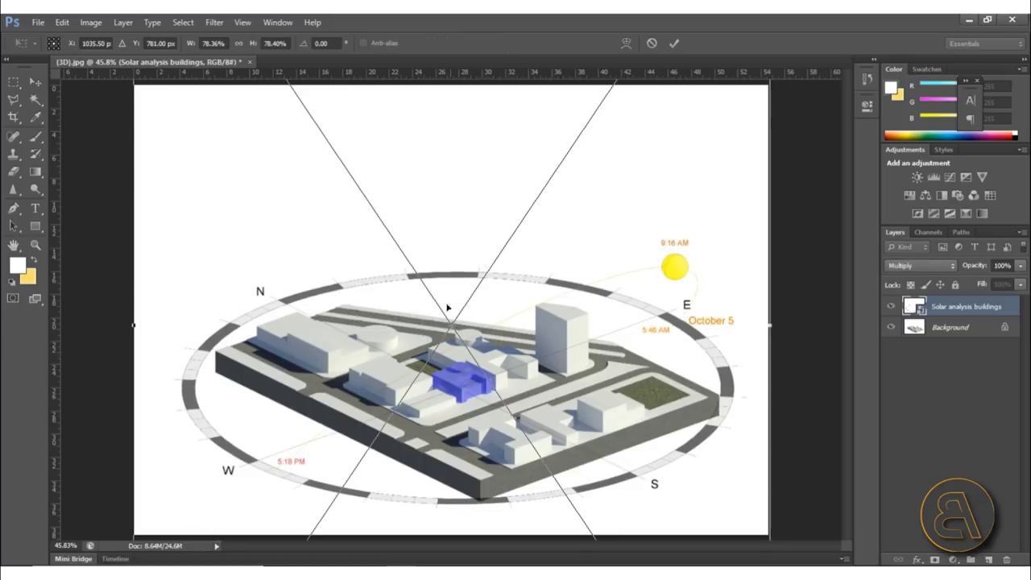
scroll(442, 269, "down", 5, "alt")
left_click_drag(344, 158, 341, 150, "alt+shift")
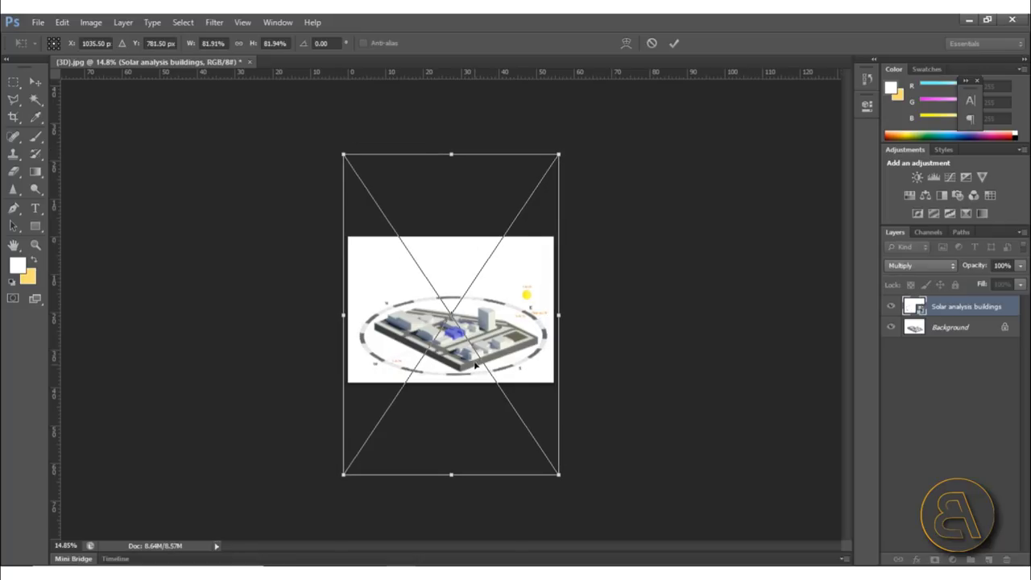
left_click(674, 43)
key("ctrl+0")
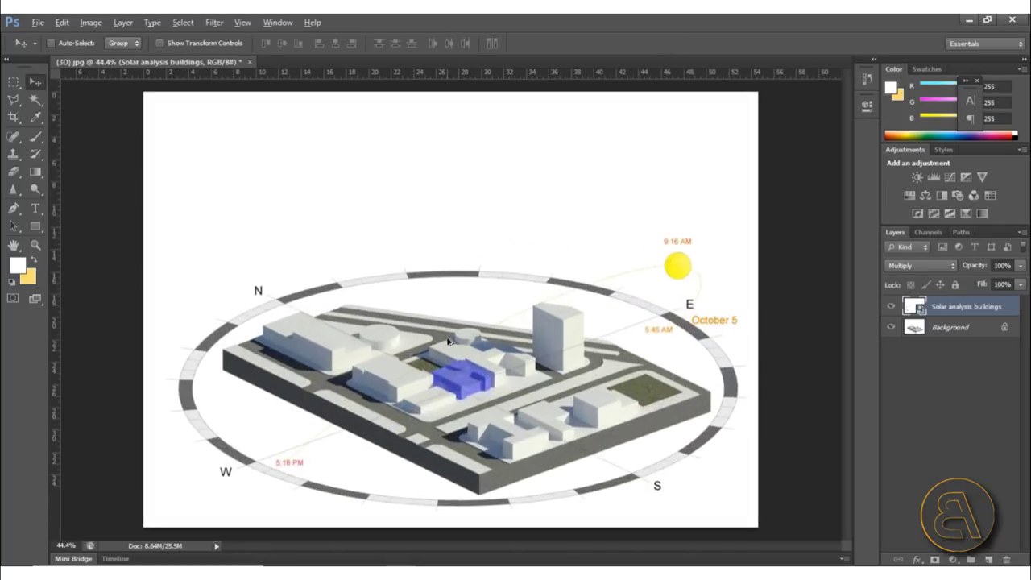
scroll(458, 378, "up", 3, "alt")
mouse_move(444, 395)
left_mouse_down()
mouse_move(459, 389)
mouse_move(448, 397)
left_mouse_up()
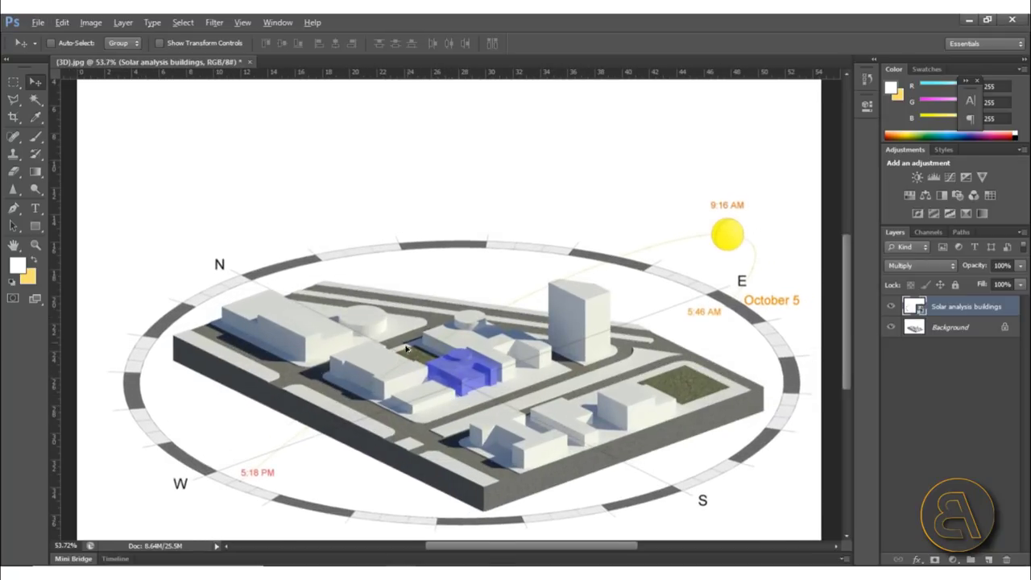
Activate the Eraser, rasterize the sun path layer so it can be erased, and set the eraser brush hardness to 100%
scroll(688, 237, "up", 5, "alt")
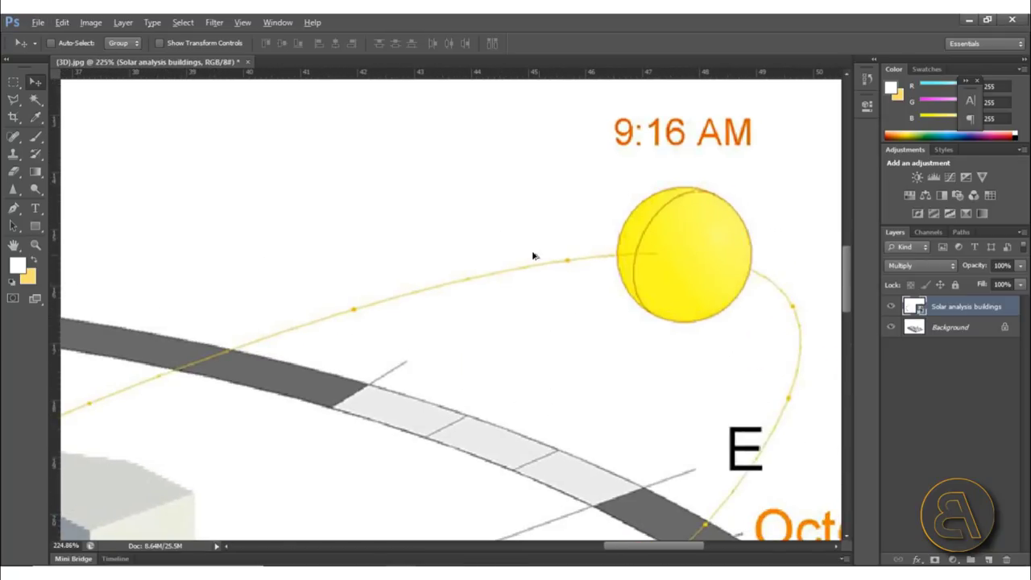
scroll(621, 212, "down", 3, "alt")
scroll(621, 207, "up", 2, "alt")
scroll(621, 210, "down", 2, "alt")
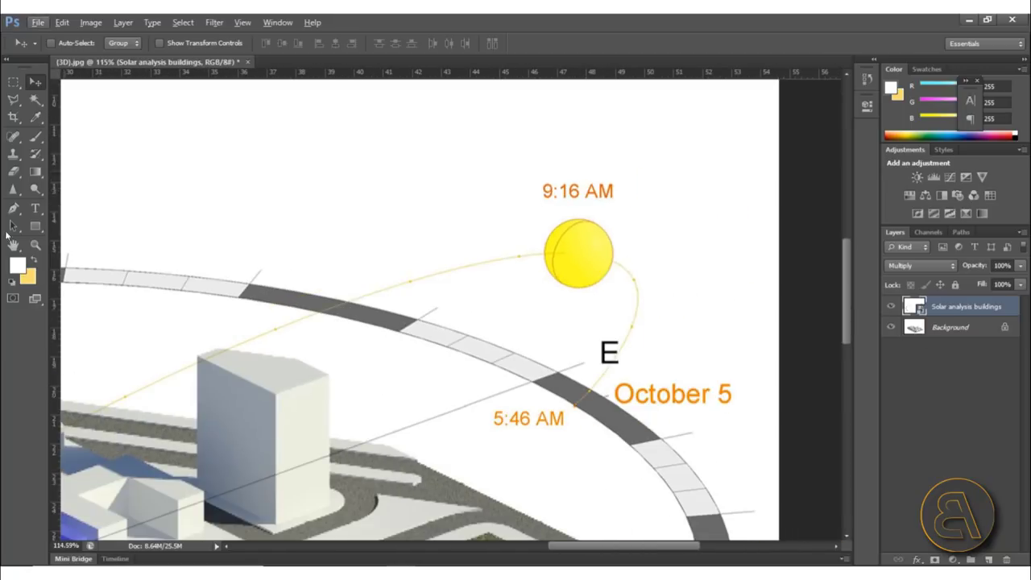
left_click(13, 173)
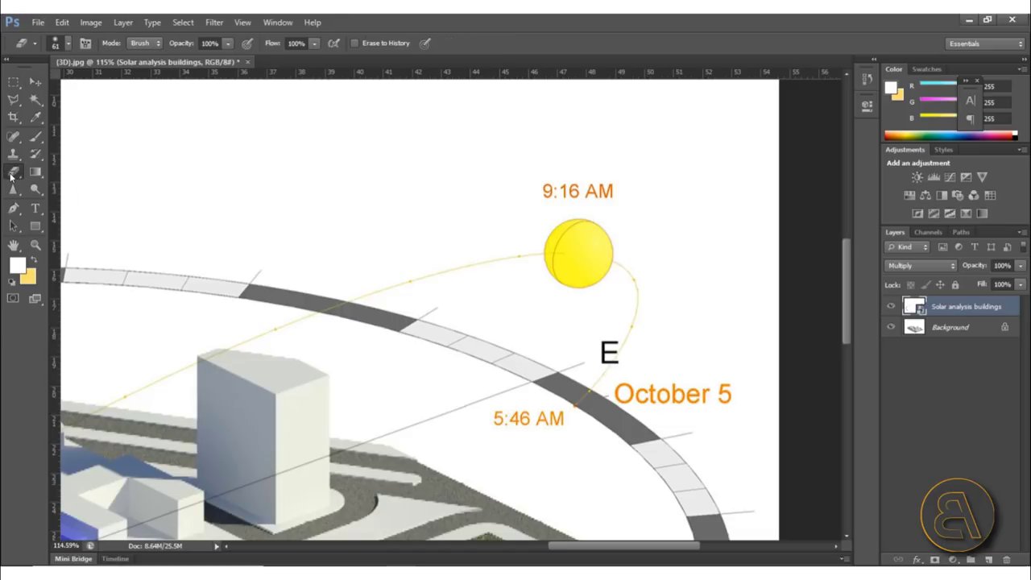
left_click(496, 236)
left_click(490, 237)
left_click(69, 45)
left_click_drag(50, 118, 229, 122)
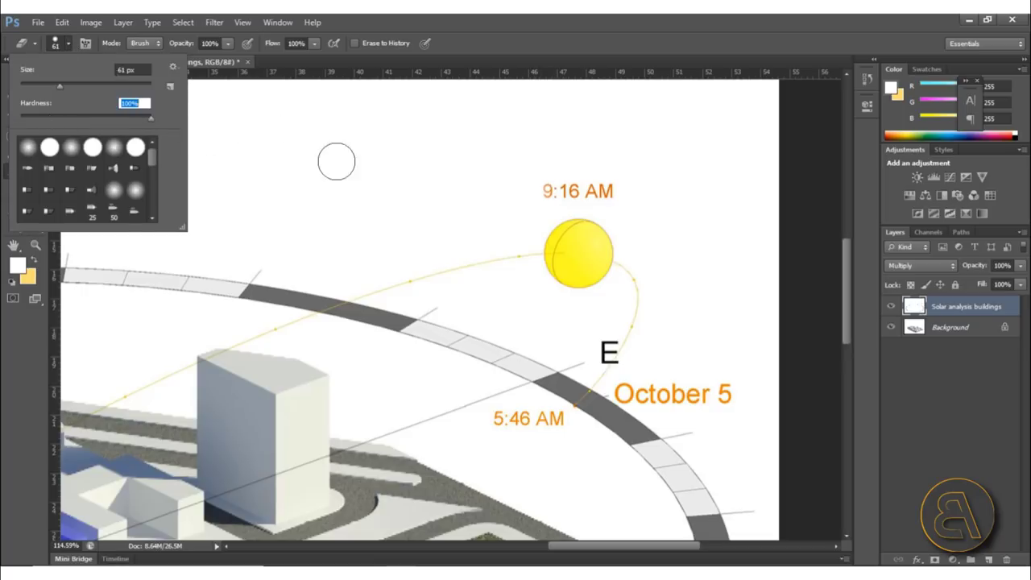
left_click(432, 163)
Erase the 9:16 AM, 5:46 AM and October 5 labels around the sun on the sun path layer
left_click_drag(524, 184, 677, 194)
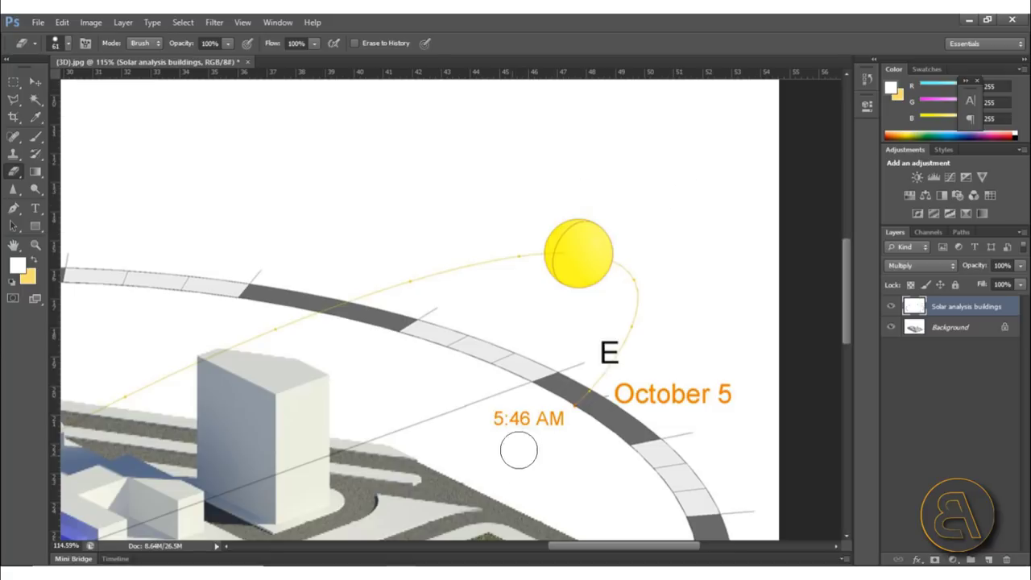
mouse_move(555, 431)
left_mouse_down()
mouse_move(526, 421)
mouse_move(537, 422)
left_mouse_up()
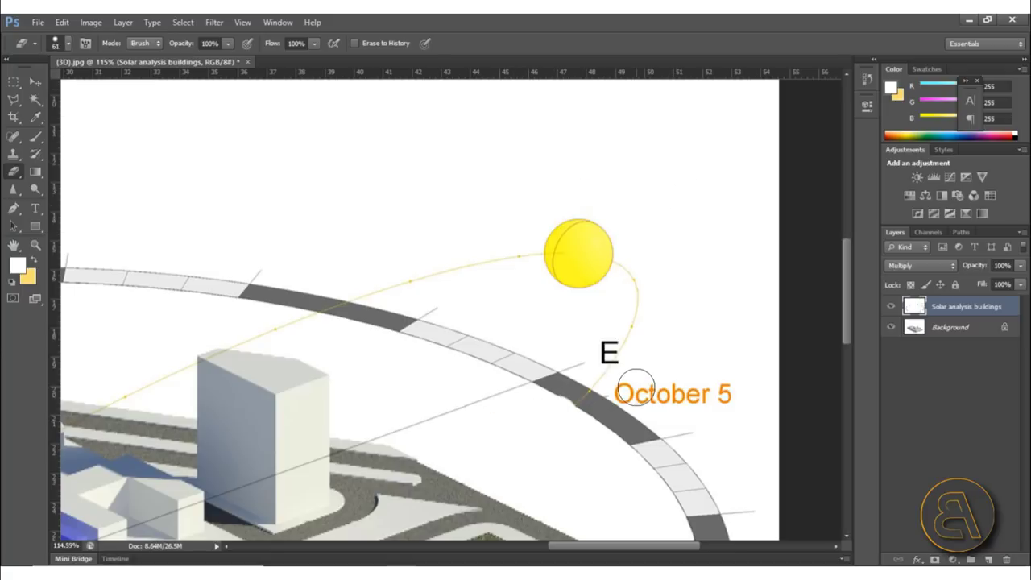
left_click_drag(635, 389, 741, 388)
scroll(611, 205, "down", 4, "alt")
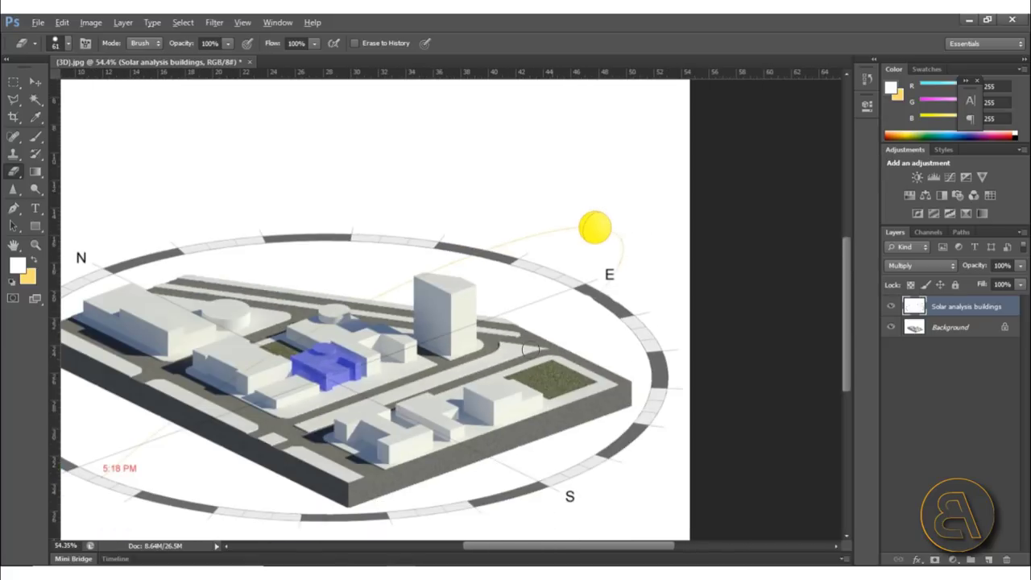
scroll(654, 324, "down", 1, "alt")
scroll(274, 386, "up", 6, "alt")
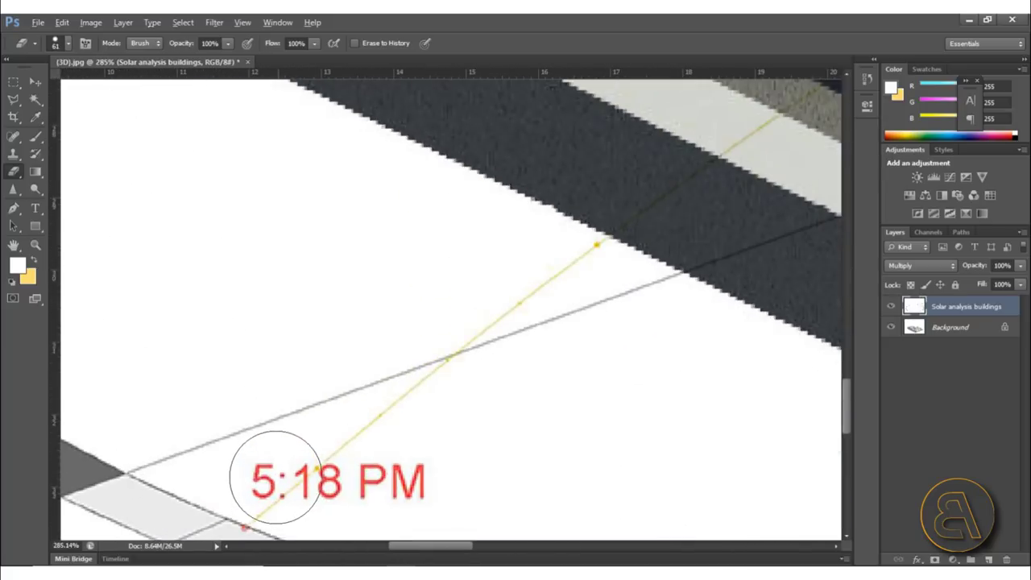
left_click_drag(275, 468, 520, 472)
scroll(258, 288, "down", 3, "alt")
scroll(258, 369, "up", 4, "alt")
left_click(70, 21)
left_click(76, 37)
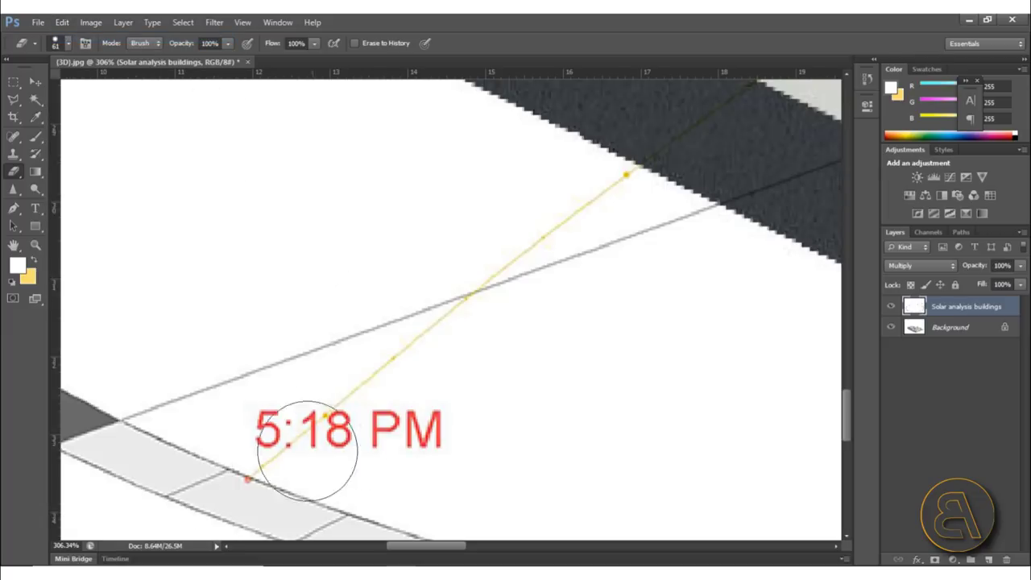
key("ctrl+z")
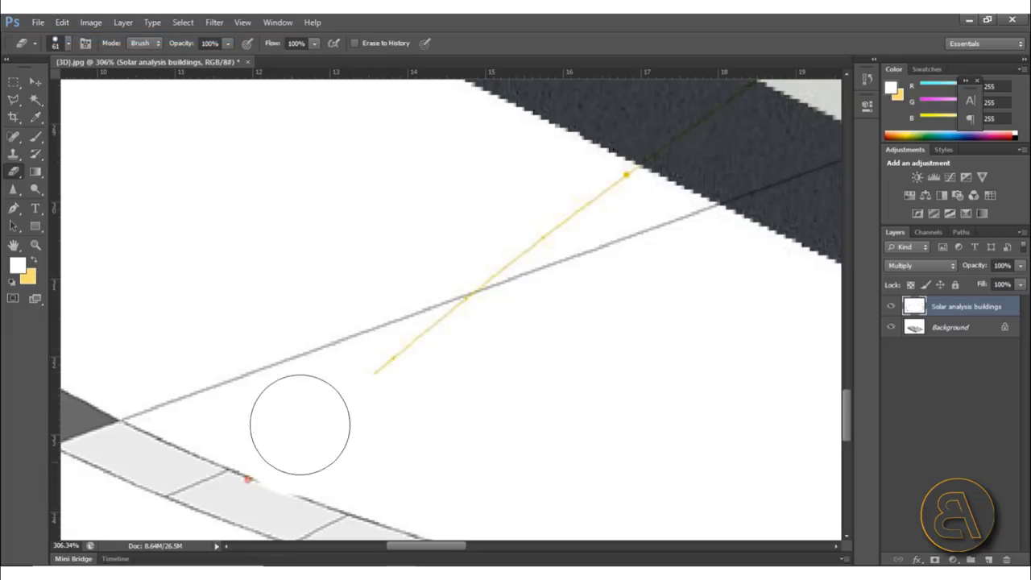
left_click(90, 22)
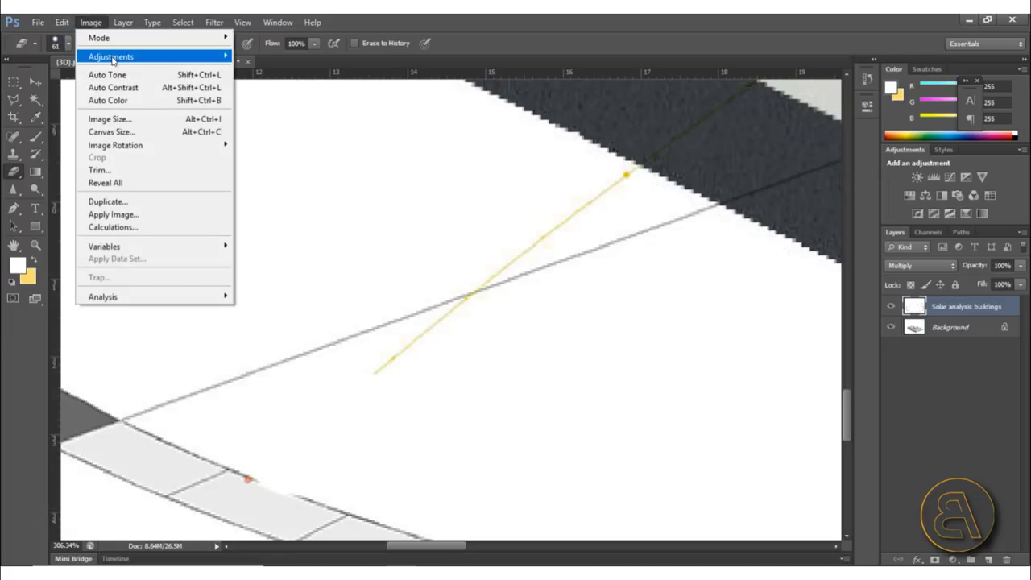
left_click(85, 37)
Erase the 5:18 PM label near the W mark without cutting into the compass ring
left_click_drag(295, 421, 518, 426)
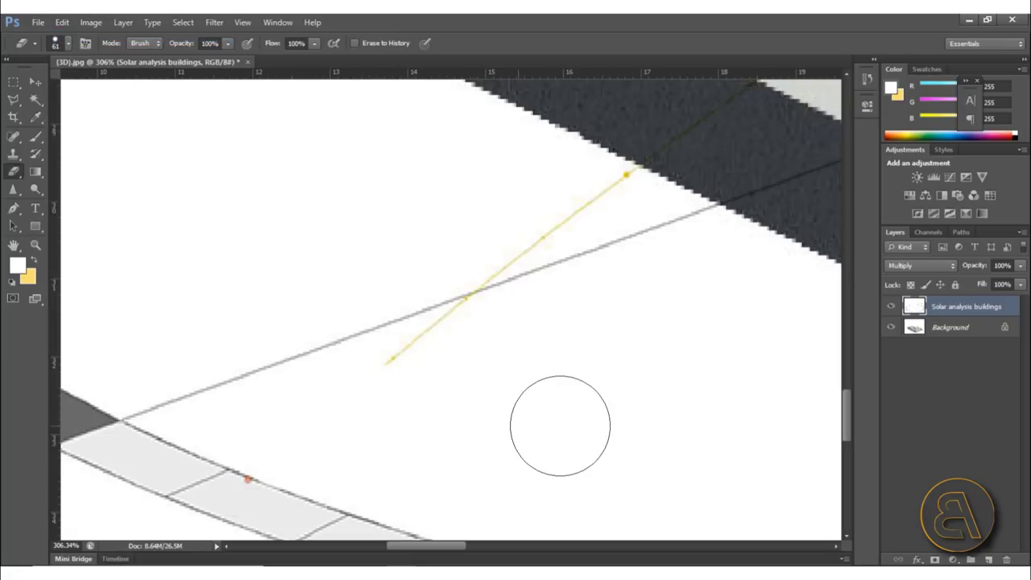
key("ctrl+0")
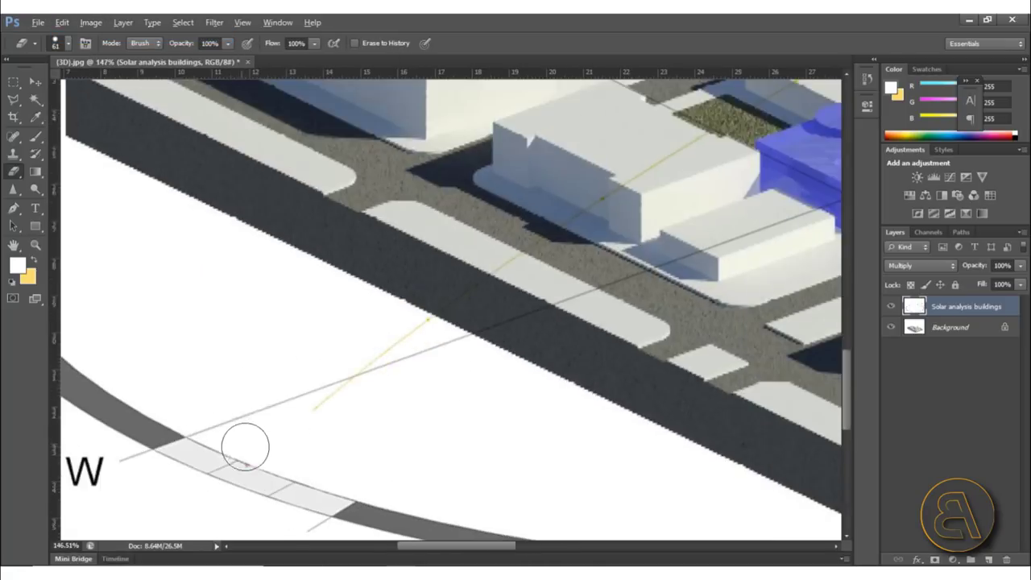
scroll(254, 431, "down", 4, "alt")
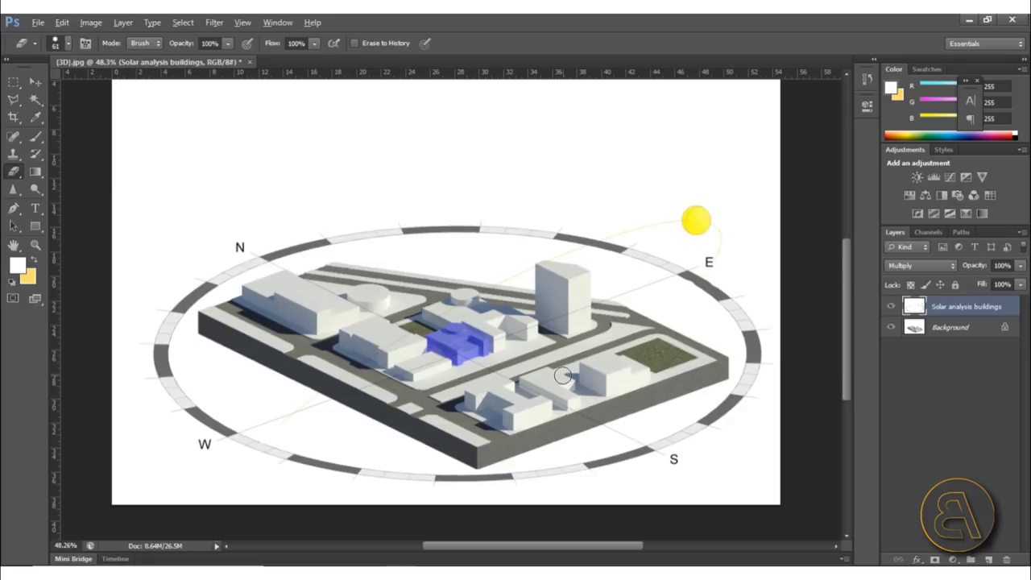
Activate the Pen tool in Shape mode, keeping no fill and a yellow 3 pt stroke
scroll(562, 375, "up", 1, "alt")
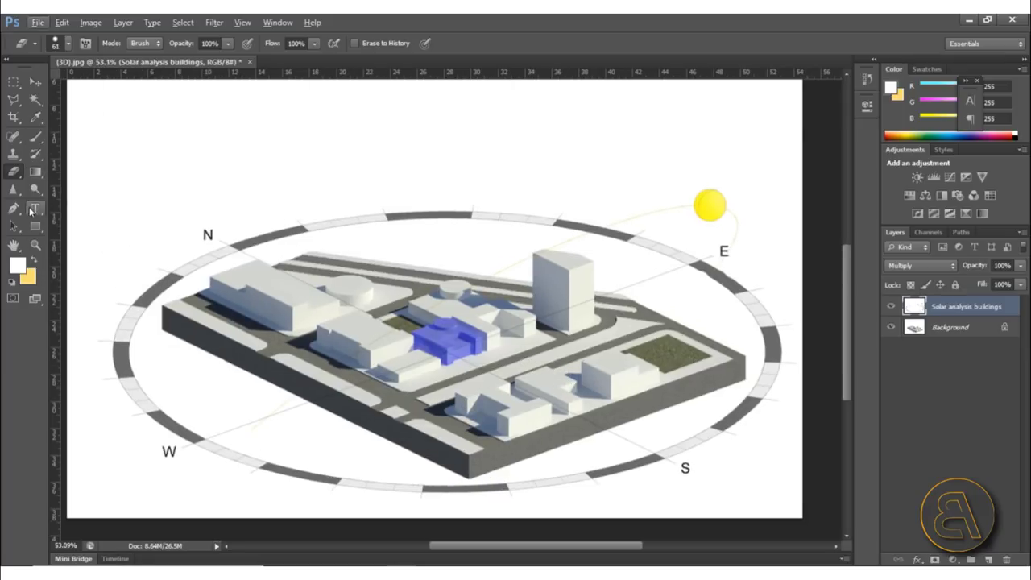
left_click(15, 212)
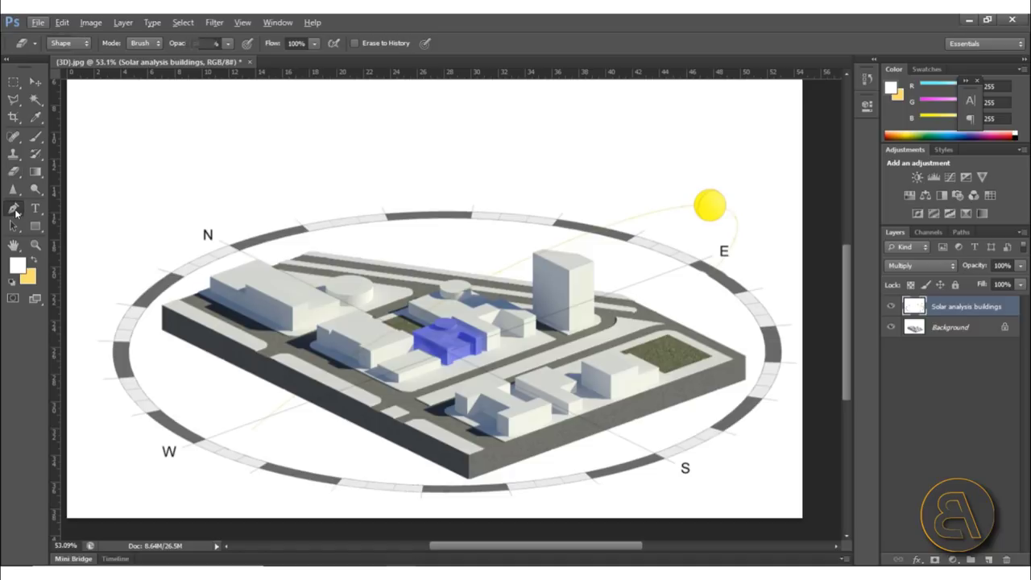
left_click(15, 212)
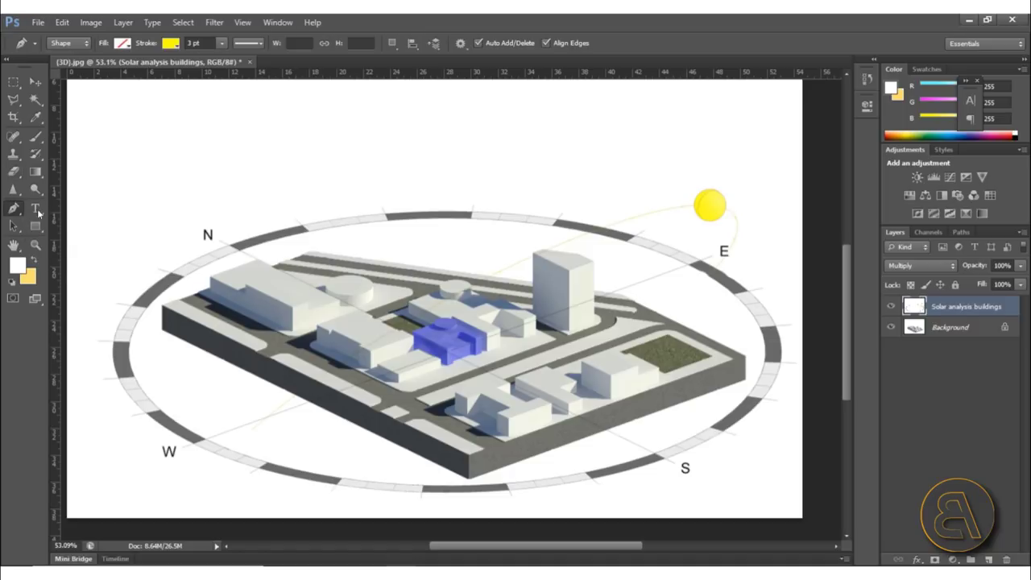
left_click(67, 43)
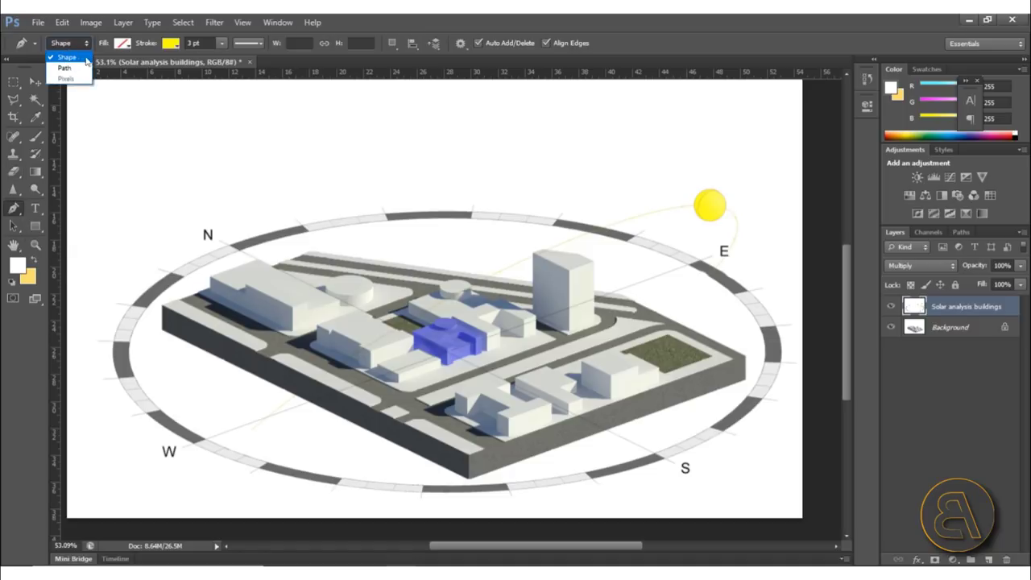
left_click(81, 58)
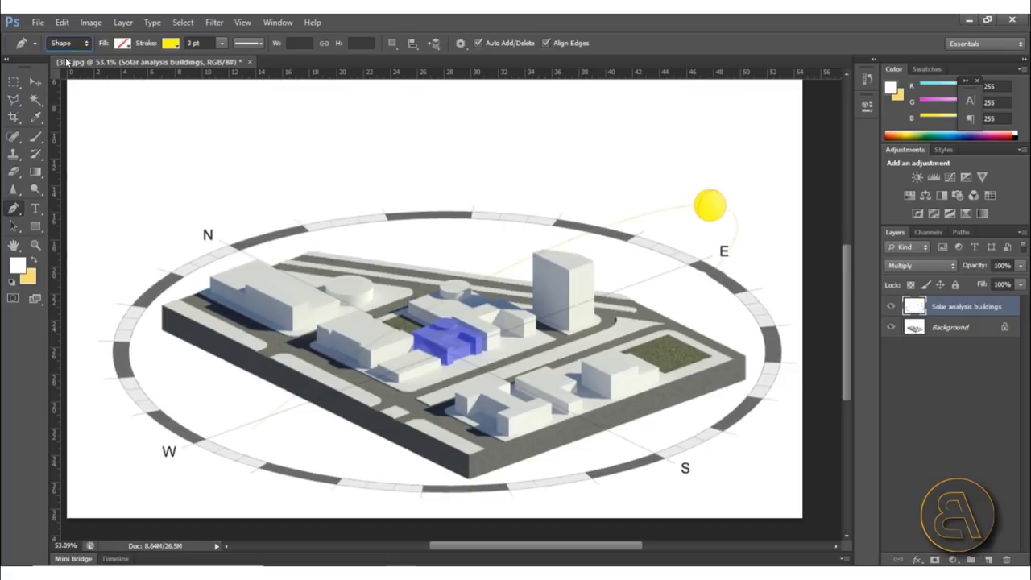
left_click(122, 45)
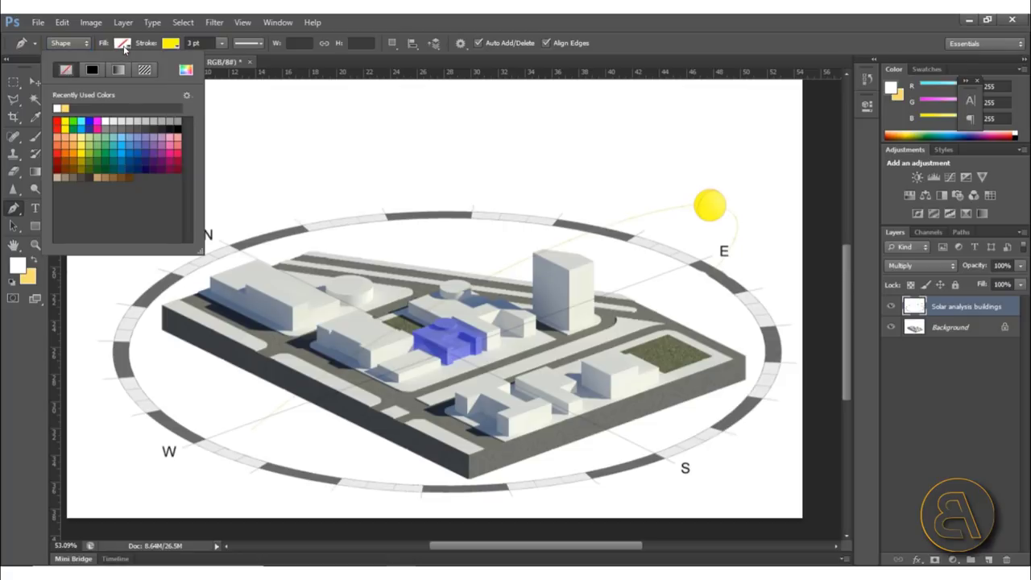
left_click(123, 47)
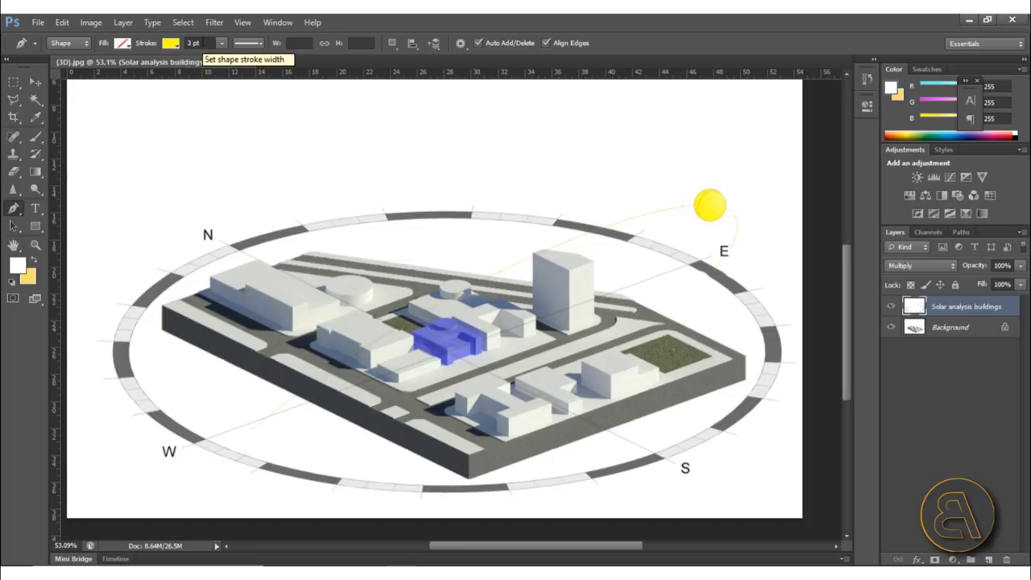
Trace the sun path with the Pen tool from its red end point on the ring near W, across the buildings to the tower
scroll(216, 451, "up", 6, "alt")
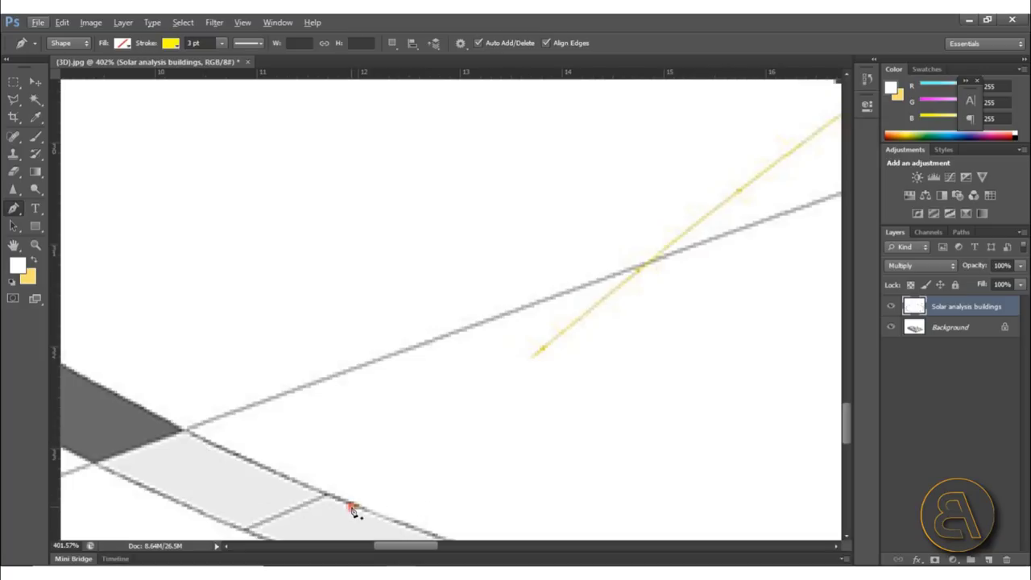
left_click(355, 512)
scroll(421, 465, "down", 4, "alt")
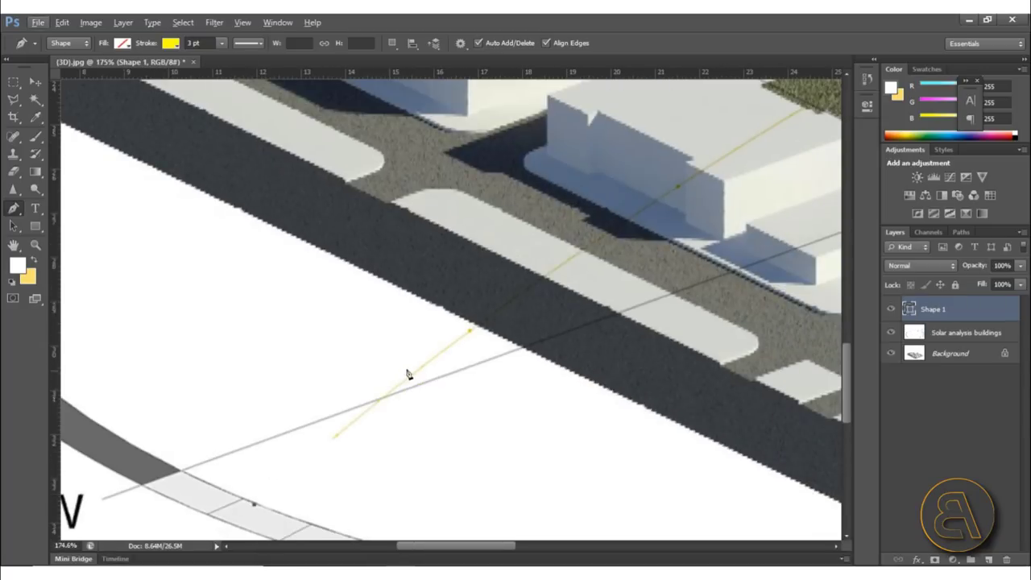
mouse_move(425, 368)
left_mouse_down()
mouse_move(444, 338)
mouse_move(483, 319)
left_mouse_up()
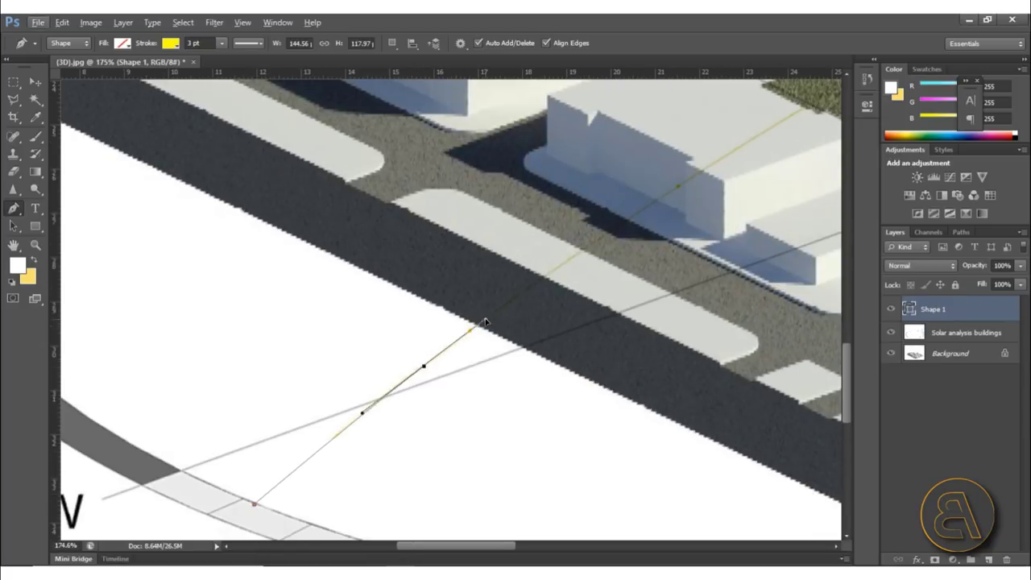
scroll(346, 447, "down", 5, "alt")
scroll(499, 299, "up", 5, "alt")
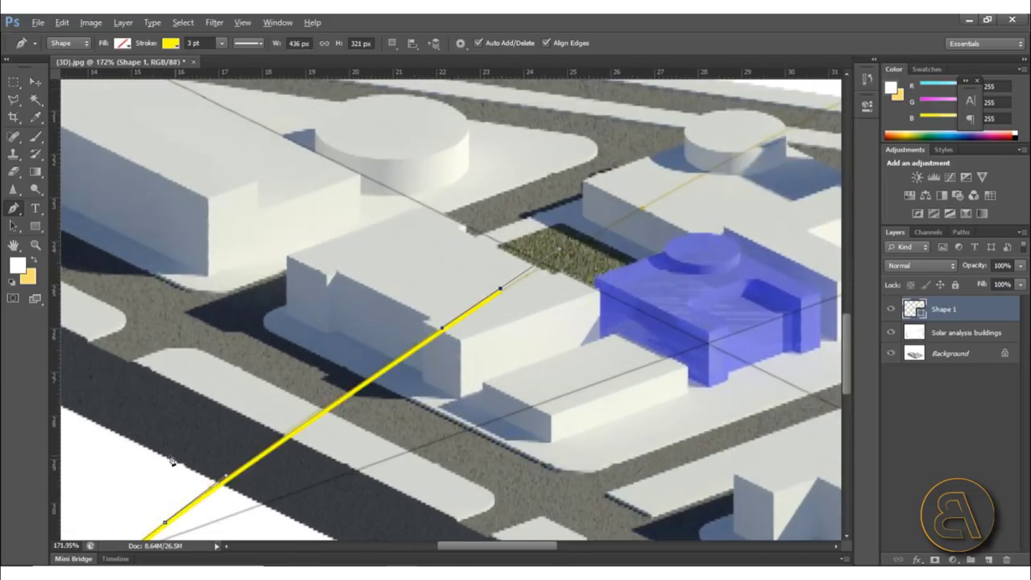
scroll(555, 256, "down", 5, "alt")
scroll(550, 266, "up", 5, "alt")
left_click_drag(550, 252, 642, 208)
scroll(582, 245, "down", 5, "alt")
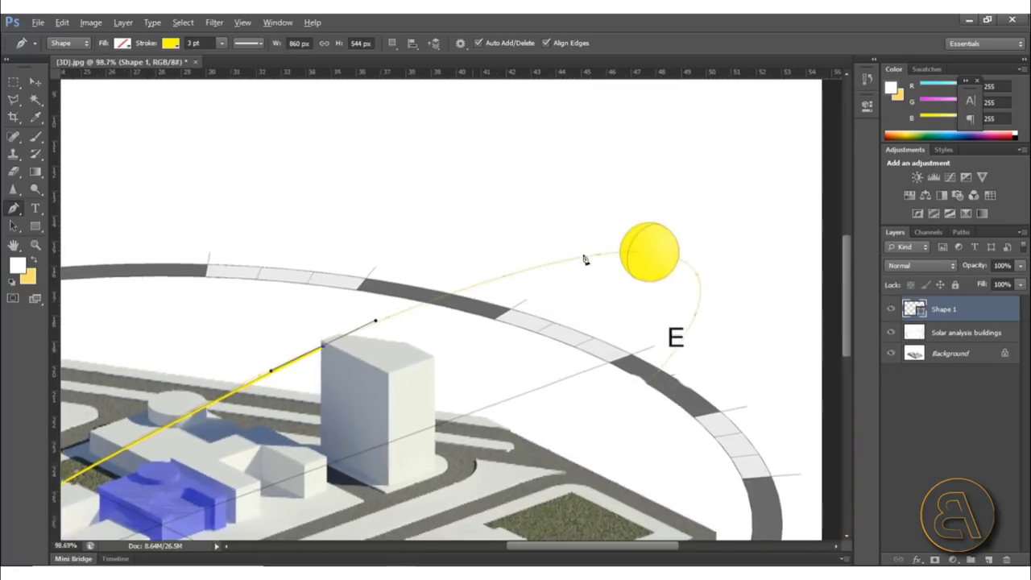
Continue the traced yellow path from the tower through the sun, around past the E mark, ending on the compass ring's inner edge
scroll(577, 257, "up", 5, "alt")
left_click(631, 257)
left_click_drag(633, 260, 760, 249)
scroll(707, 336, "down", 2, "alt")
scroll(708, 337, "up", 2, "alt")
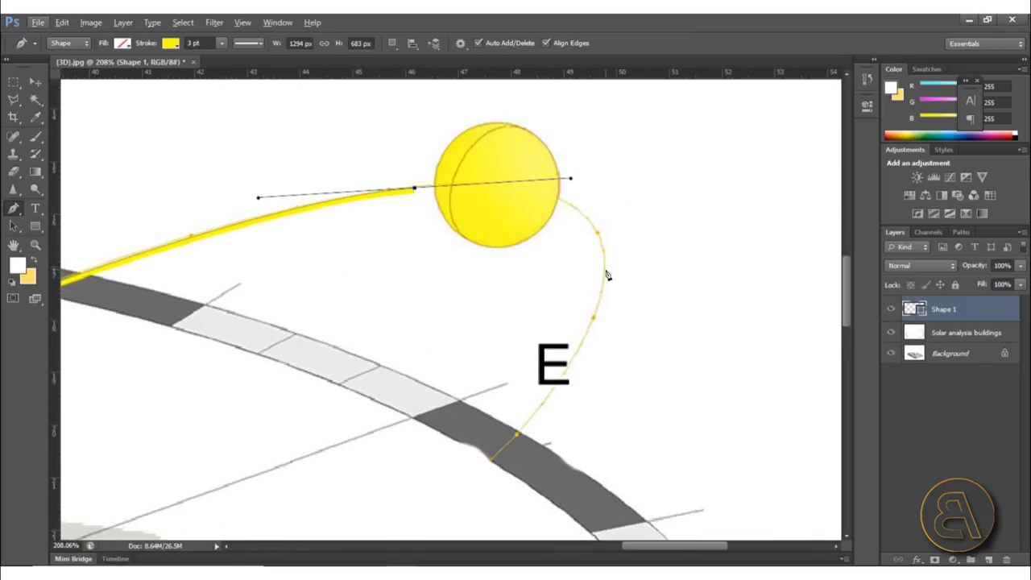
left_click_drag(590, 225, 603, 238)
left_click_drag(585, 347, 540, 415)
scroll(622, 216, "down", 2, "alt")
scroll(543, 387, "up", 2, "alt")
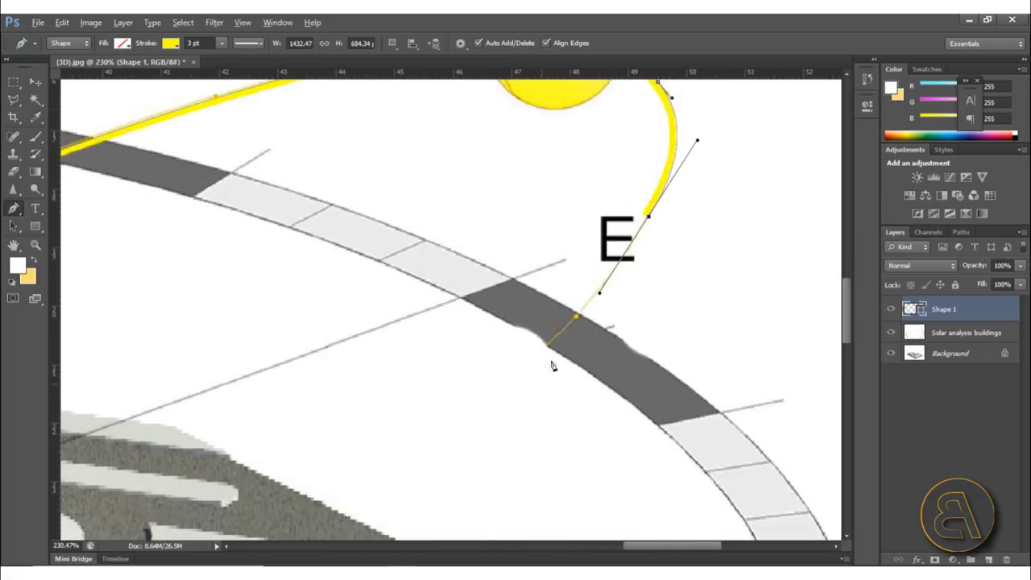
left_click(547, 348)
scroll(518, 323, "down", 3, "alt")
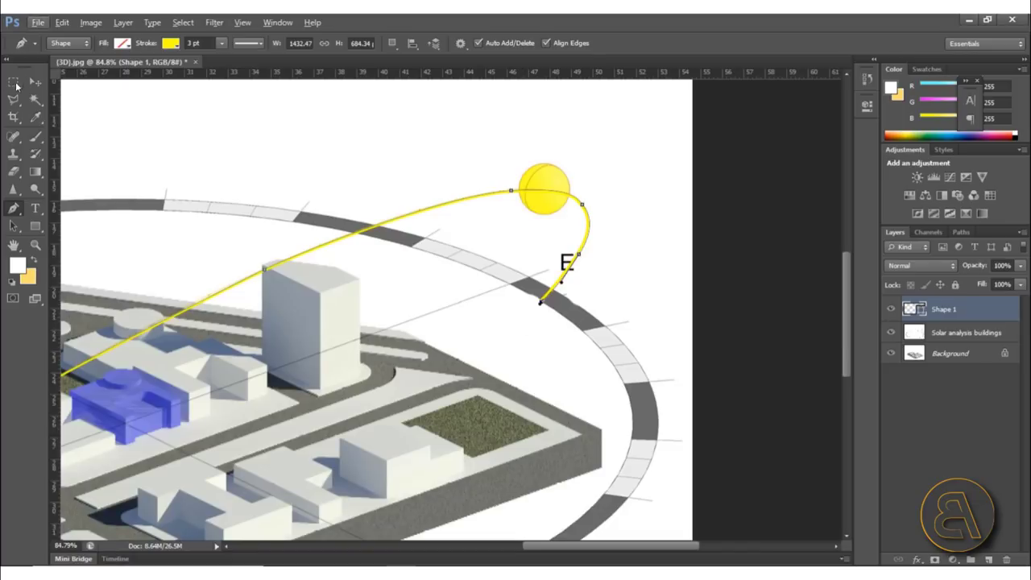
Activate the Brush tool on the Solar analysis buildings layer and sample the sun's yellow as the foreground colour
left_click(35, 82)
left_click(951, 332)
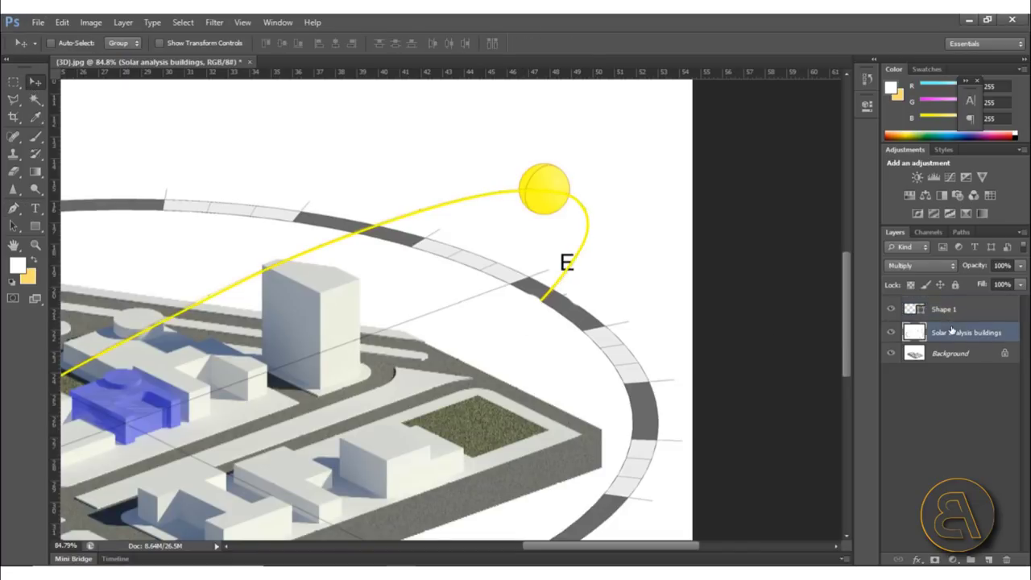
scroll(704, 218, "down", 3, "alt")
scroll(719, 266, "up", 5, "alt")
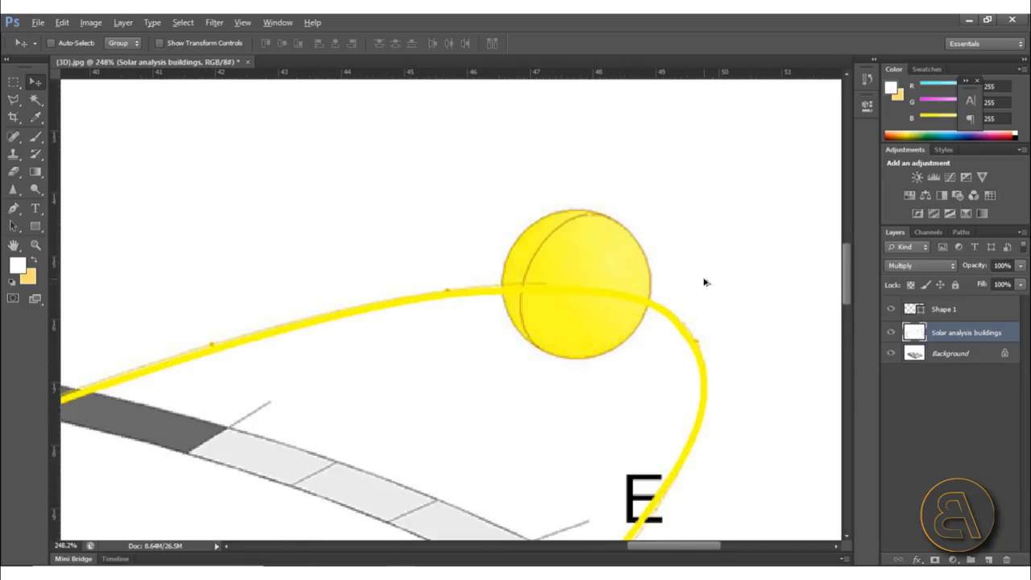
scroll(704, 282, "up", 1, "alt")
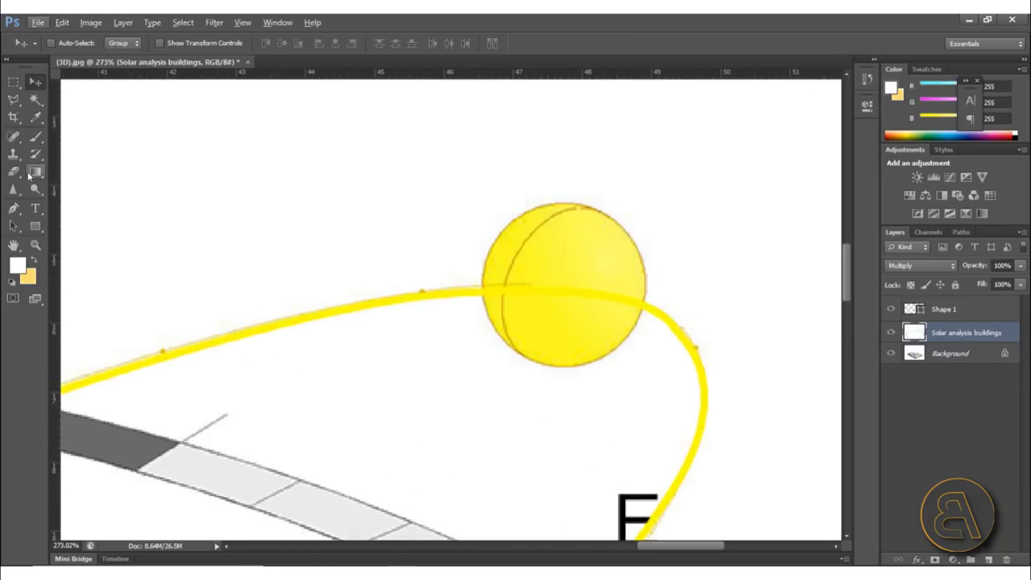
left_click(36, 137)
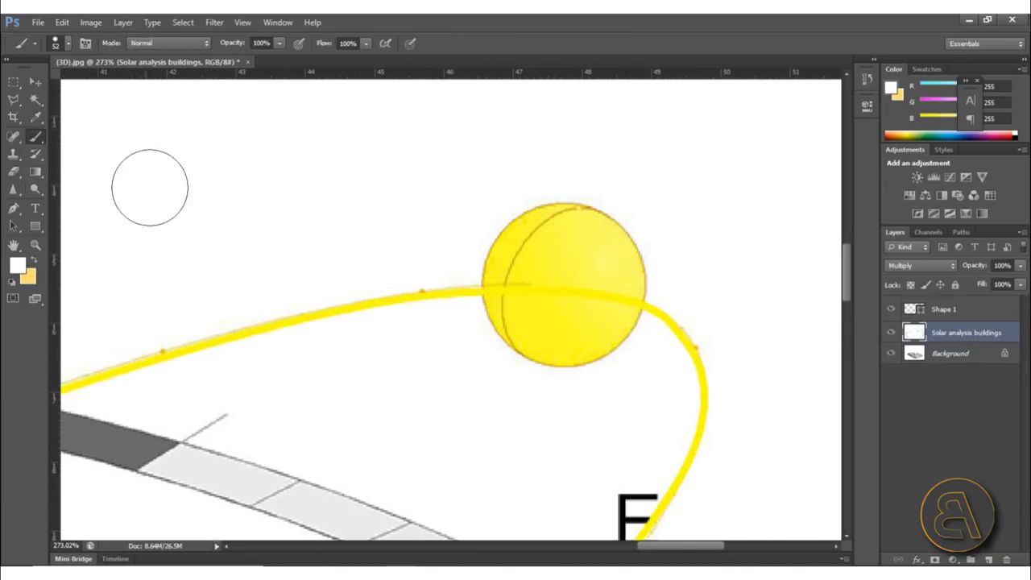
left_click(574, 283, "alt")
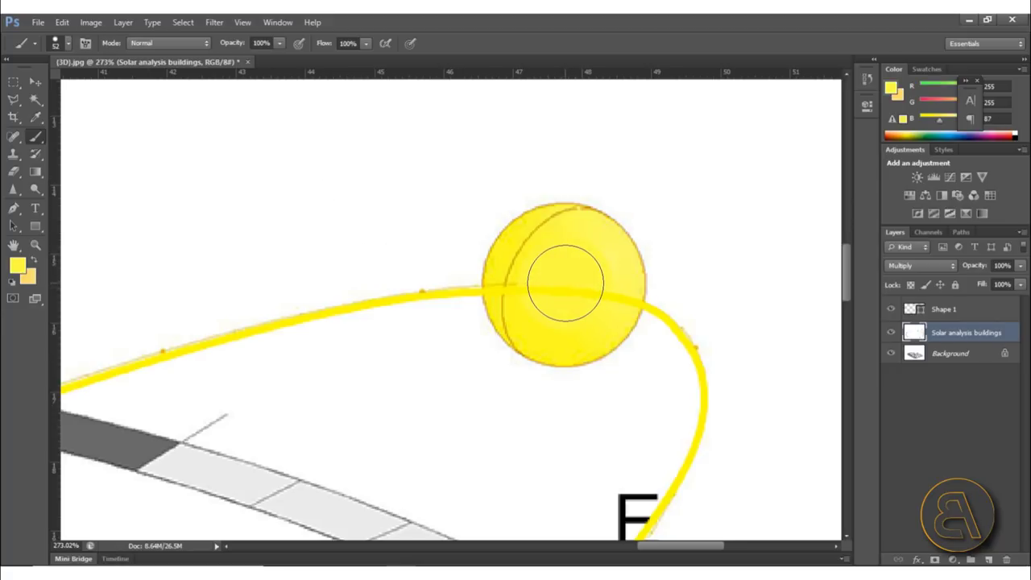
Try to cover the sun with a 131 px hard brush in the sampled yellow, and undo the stroke
left_click(66, 45)
left_click_drag(53, 85, 96, 86)
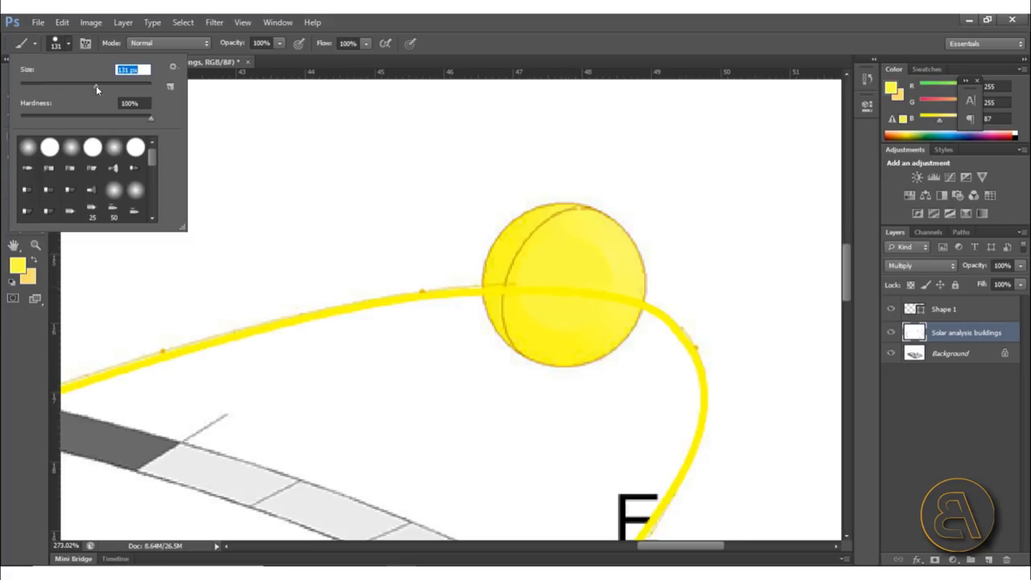
left_click(564, 284)
left_click(62, 22)
left_click(88, 35)
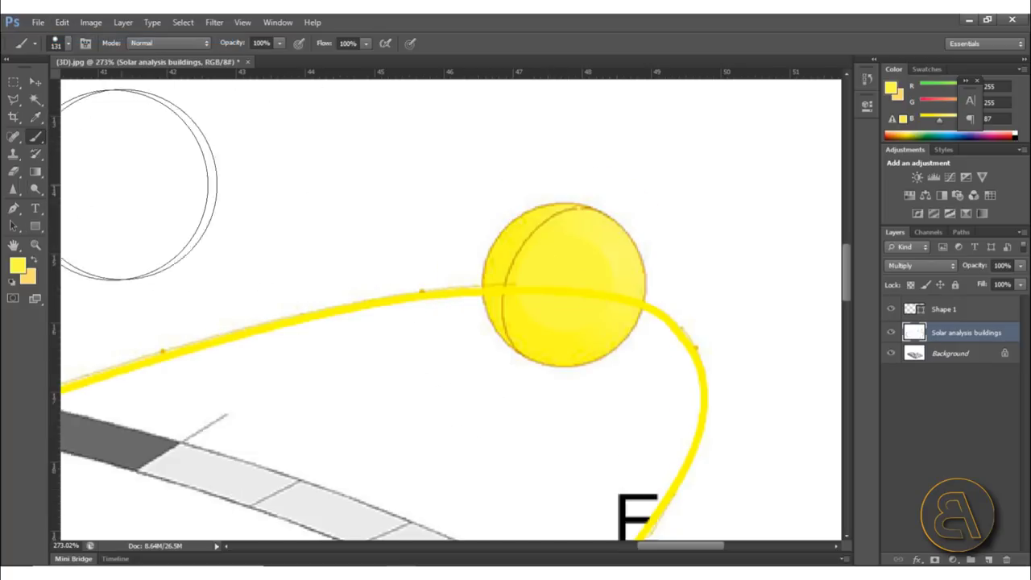
Paint a solid disc over the sun with a 119 px hard brush in warm yellow, RGB 255, 221, 87
left_click(18, 265)
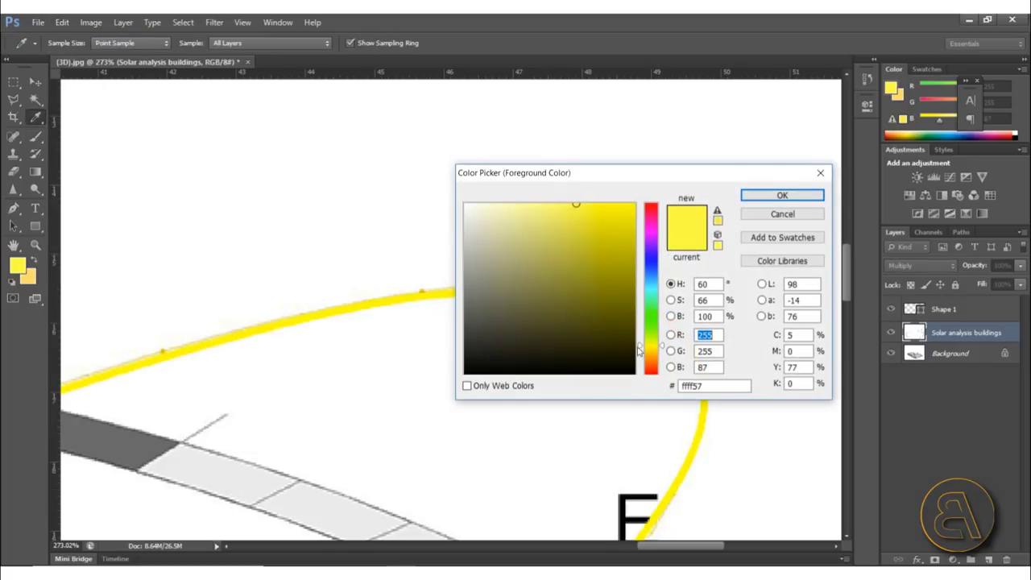
left_click_drag(642, 348, 642, 355)
left_click(782, 196)
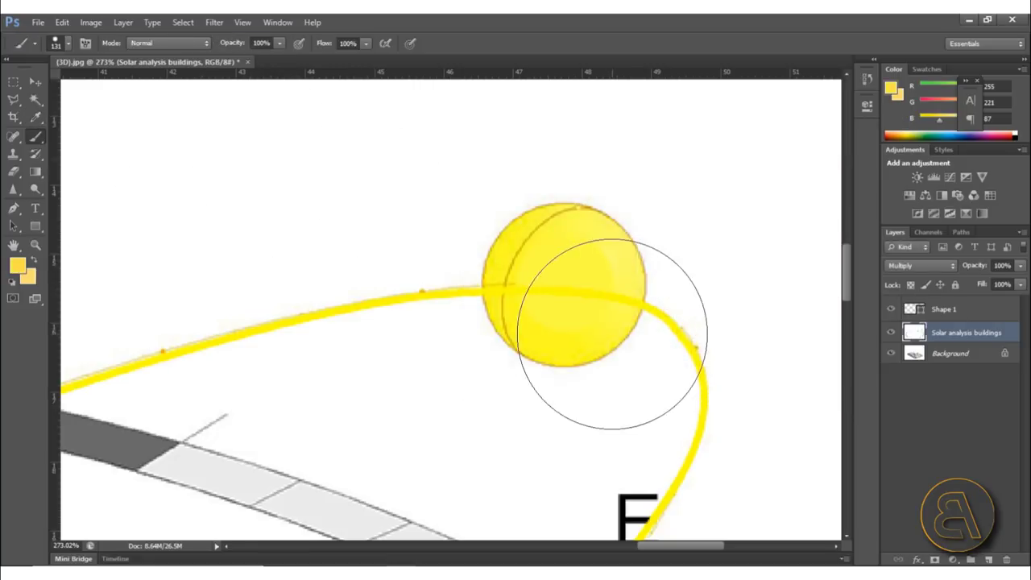
left_click(69, 46)
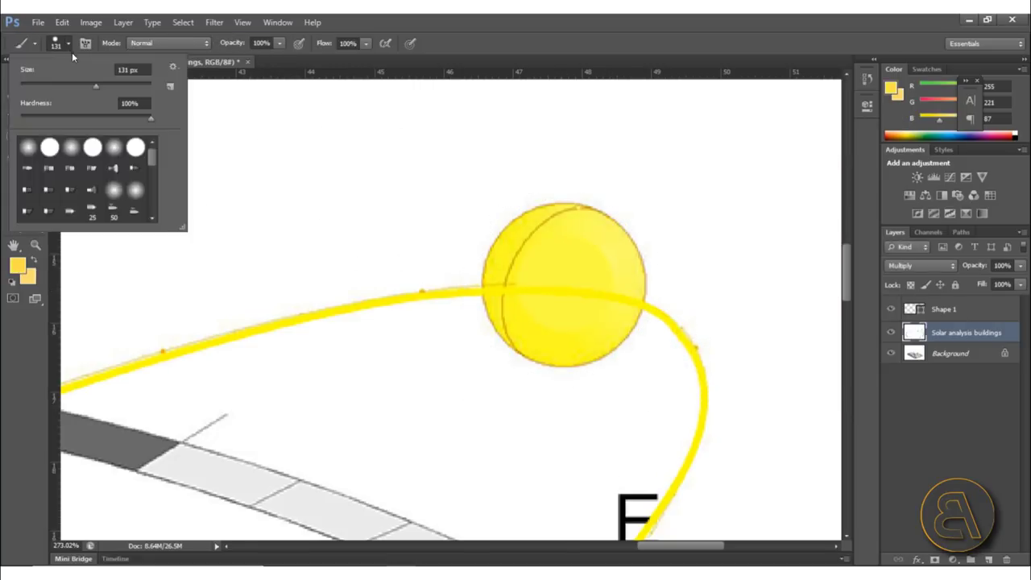
left_click_drag(102, 86, 95, 89)
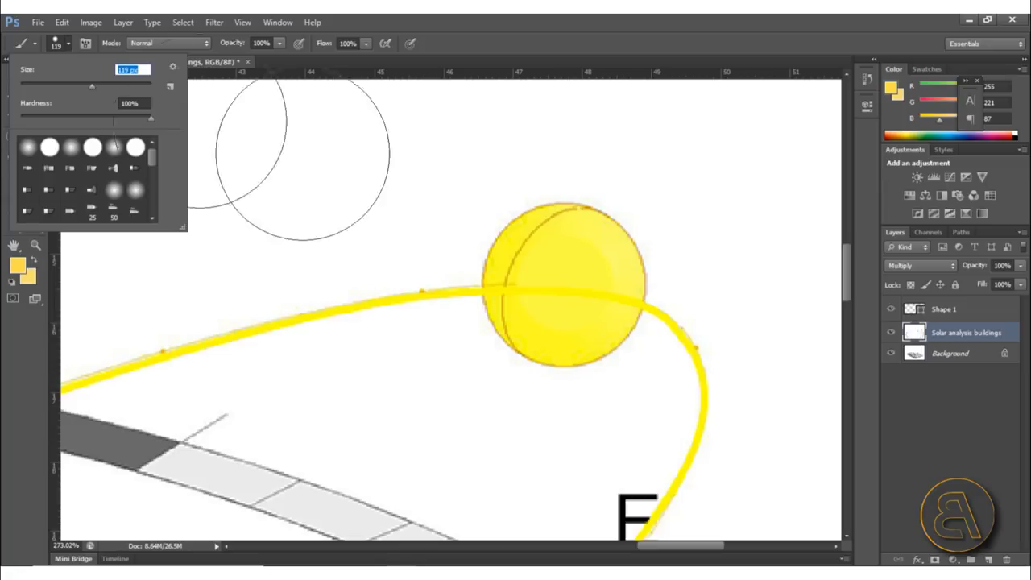
left_click(565, 284)
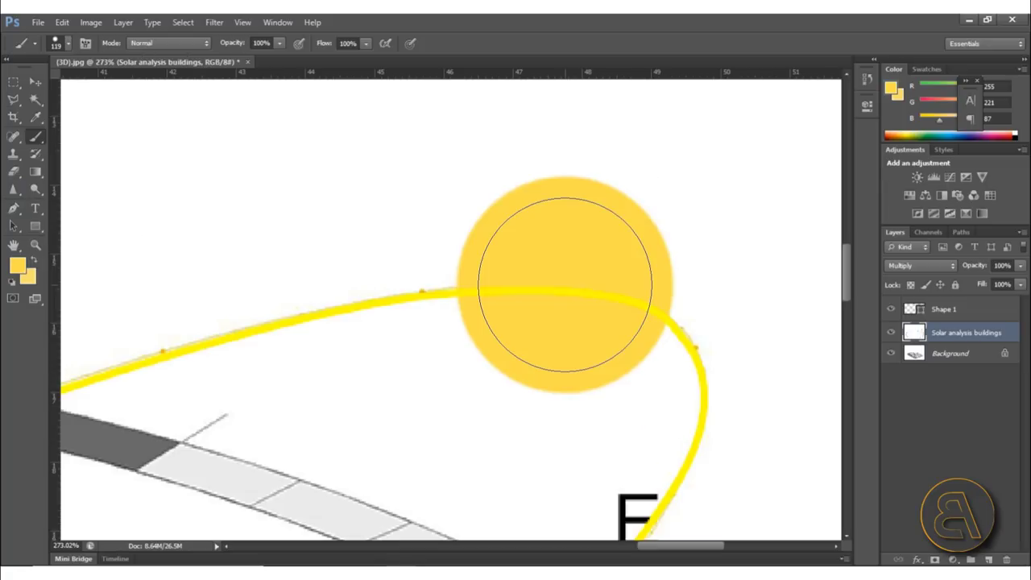
Add a soft glow around the sun disc with a soft 135 px brush in lighter yellow ffe065
scroll(573, 325, "down", 3, "alt")
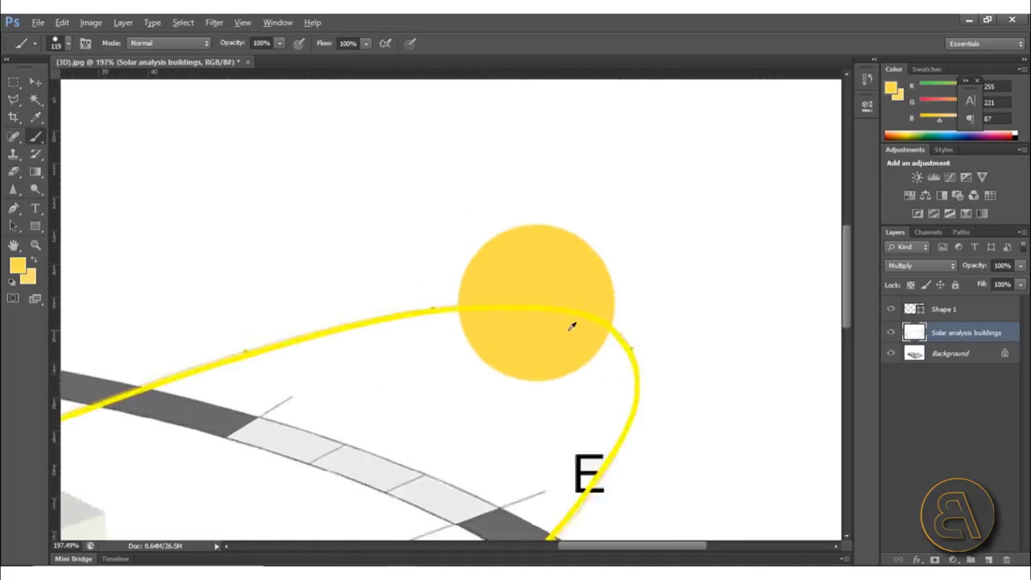
scroll(572, 325, "up", 3, "alt")
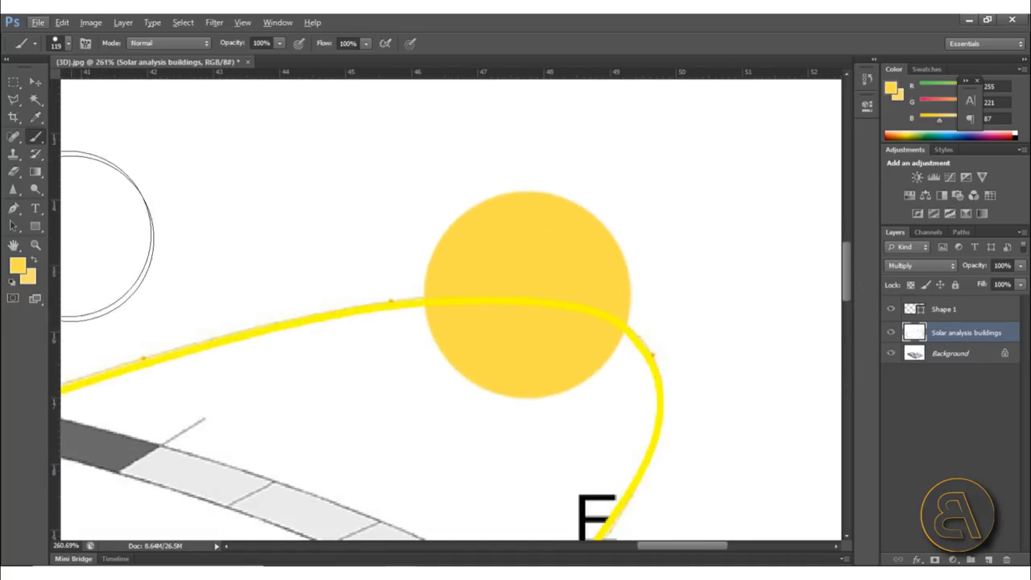
left_click(68, 46)
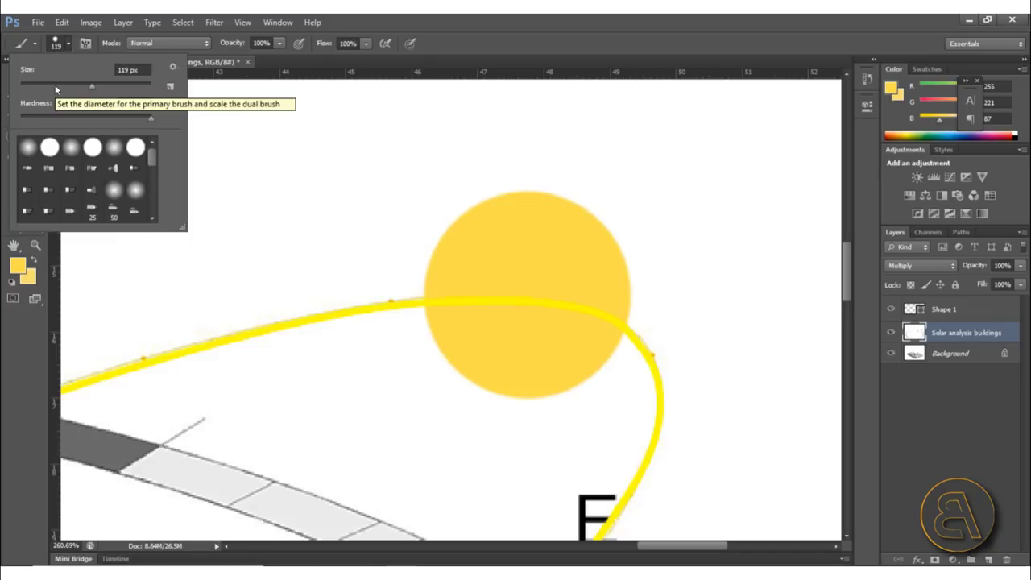
left_click_drag(92, 84, 97, 84)
key("Tab")
key("Return")
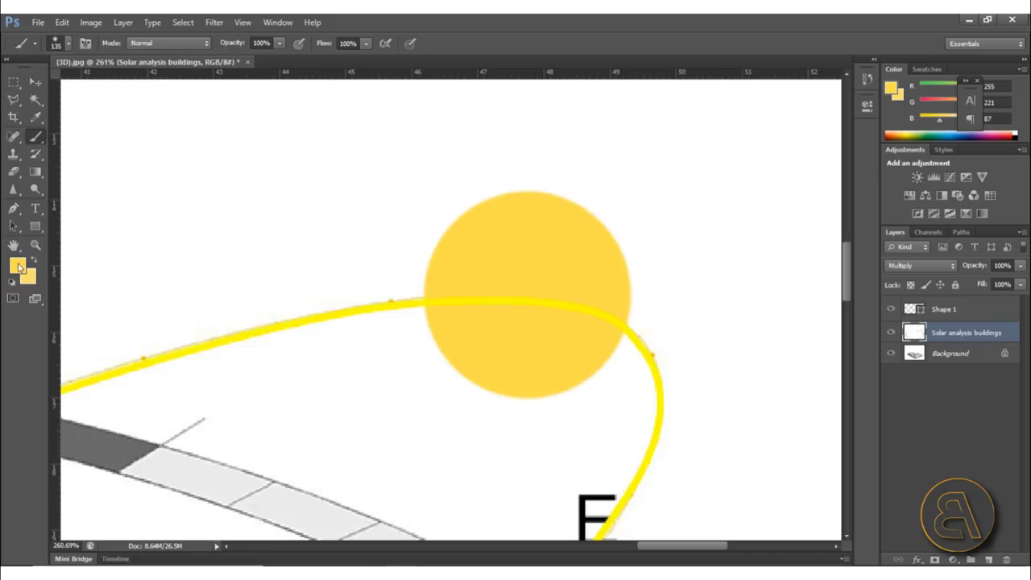
left_click(17, 265)
left_click(566, 202)
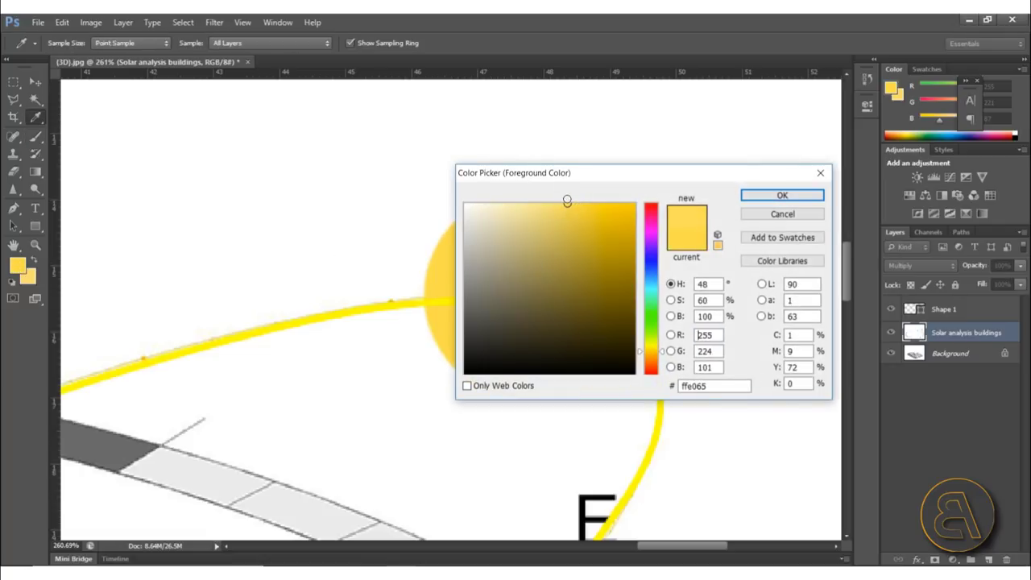
left_click(782, 195)
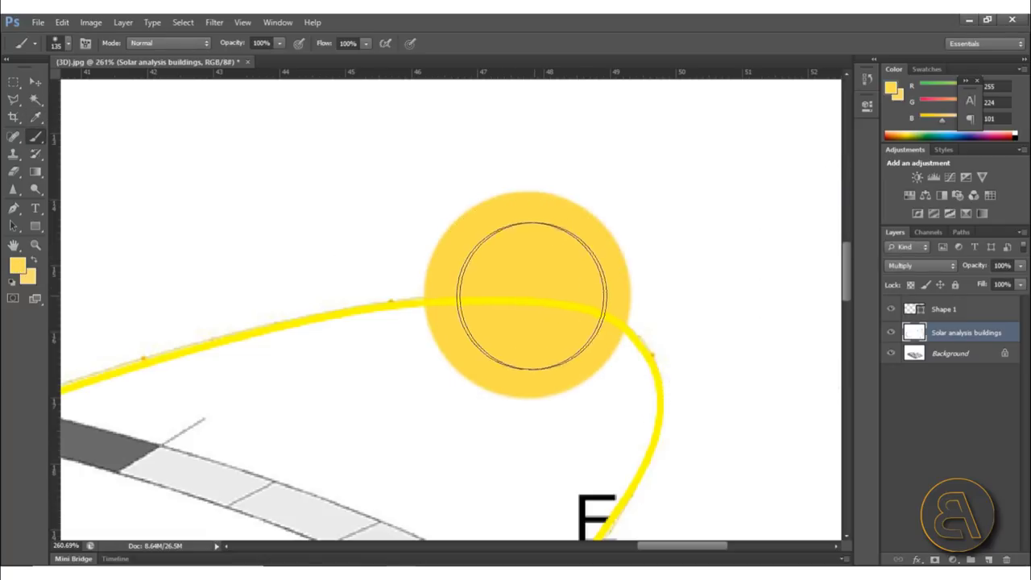
left_click(533, 295)
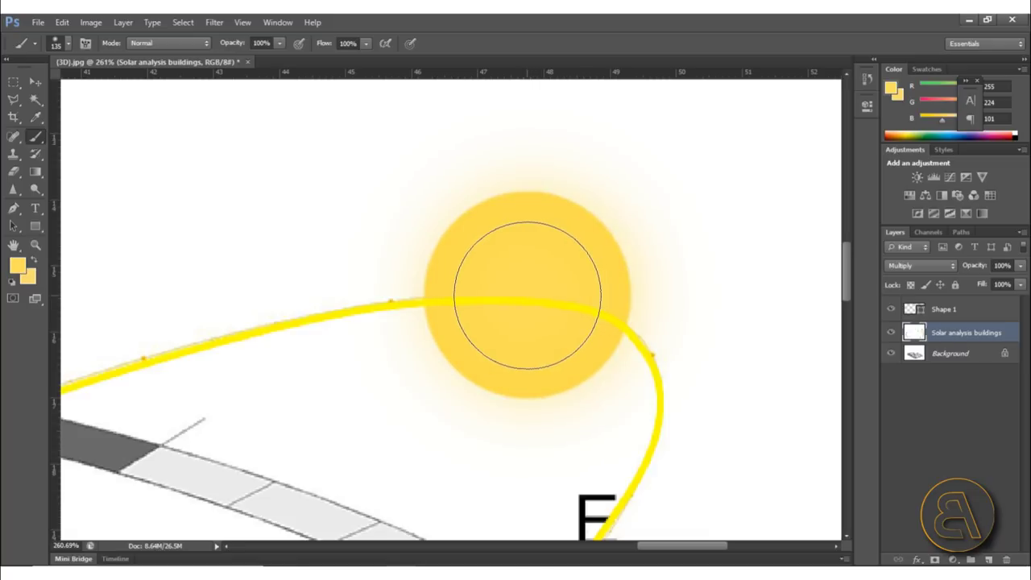
scroll(555, 230, "down", 4, "alt")
scroll(576, 253, "down", 4, "alt")
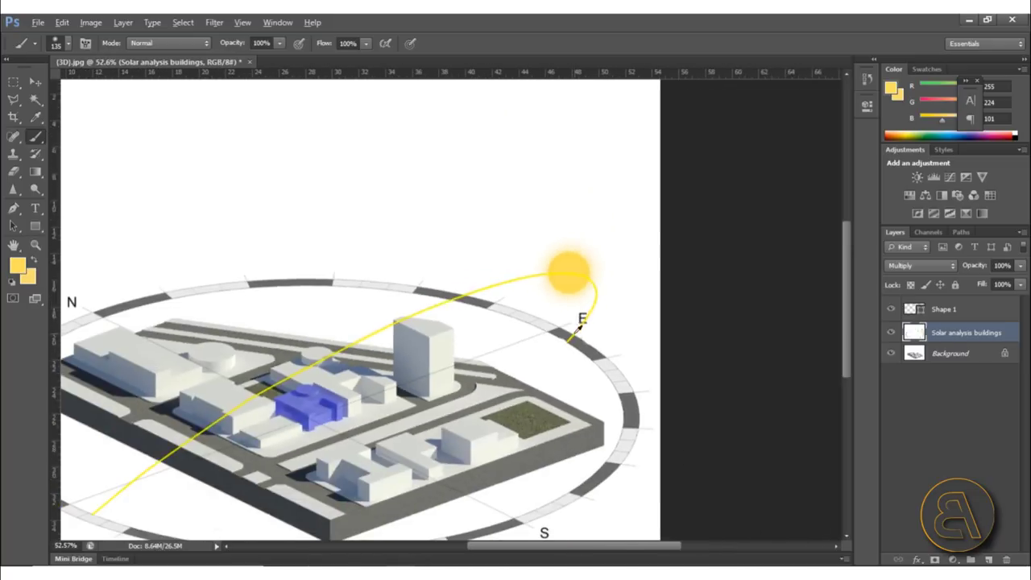
scroll(550, 330, "up", 1, "alt")
scroll(550, 331, "up", 1, "alt")
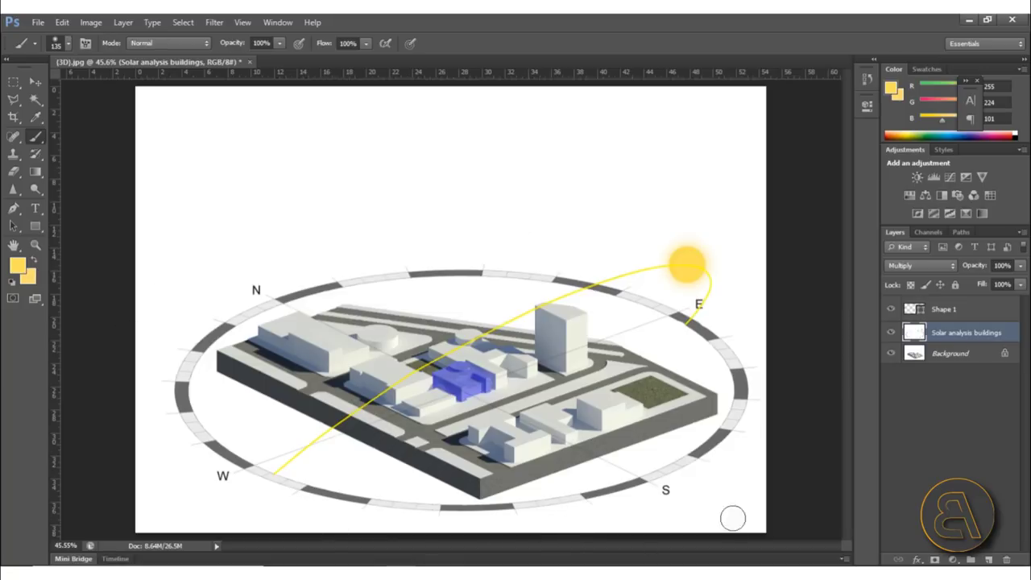
Rasterize the Shape 1 layer and erase the part of the yellow path that crosses the sun disc
scroll(703, 267, "up", 10, "alt")
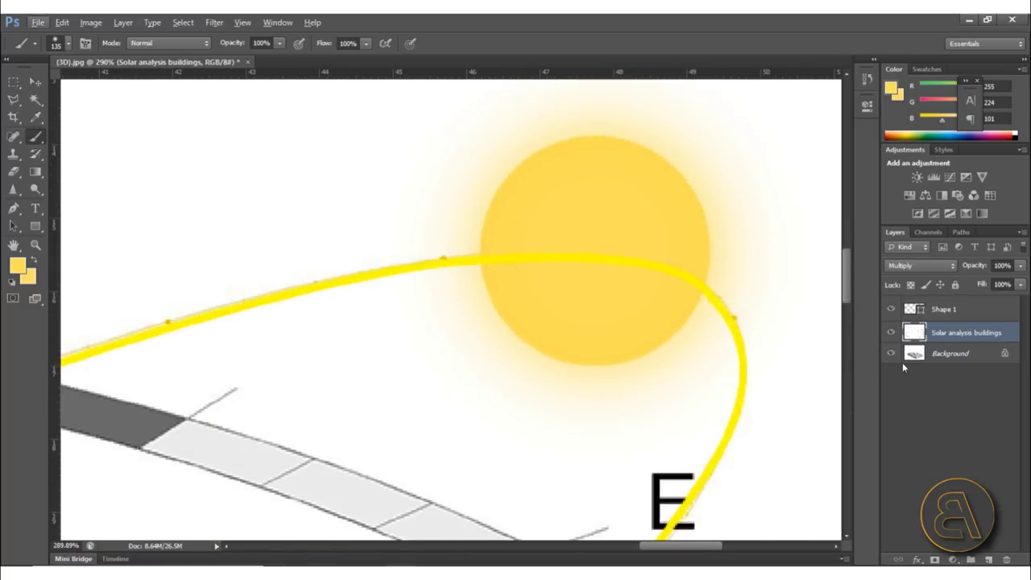
left_click(955, 315)
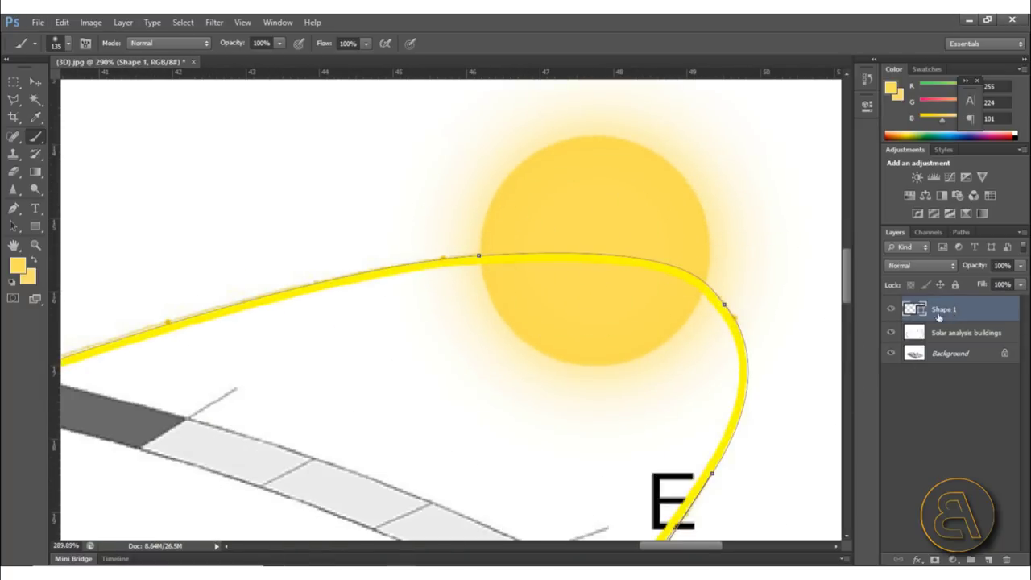
left_click(12, 172)
left_click(549, 256)
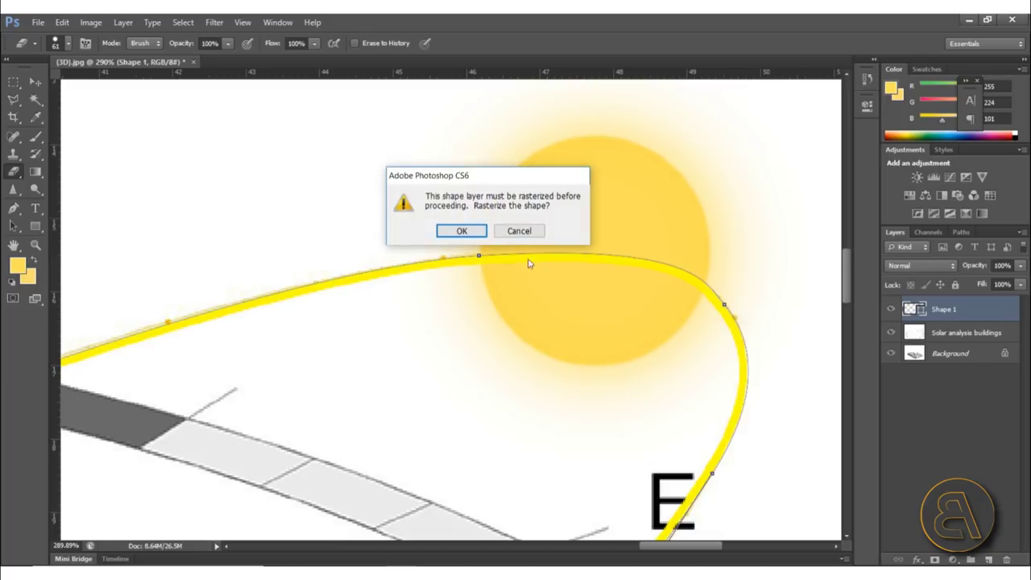
left_click(464, 230)
left_click_drag(532, 256, 557, 256)
left_click(524, 258)
left_click_drag(617, 253, 646, 265)
scroll(583, 260, "down", 2, "alt")
scroll(584, 261, "down", 5, "alt")
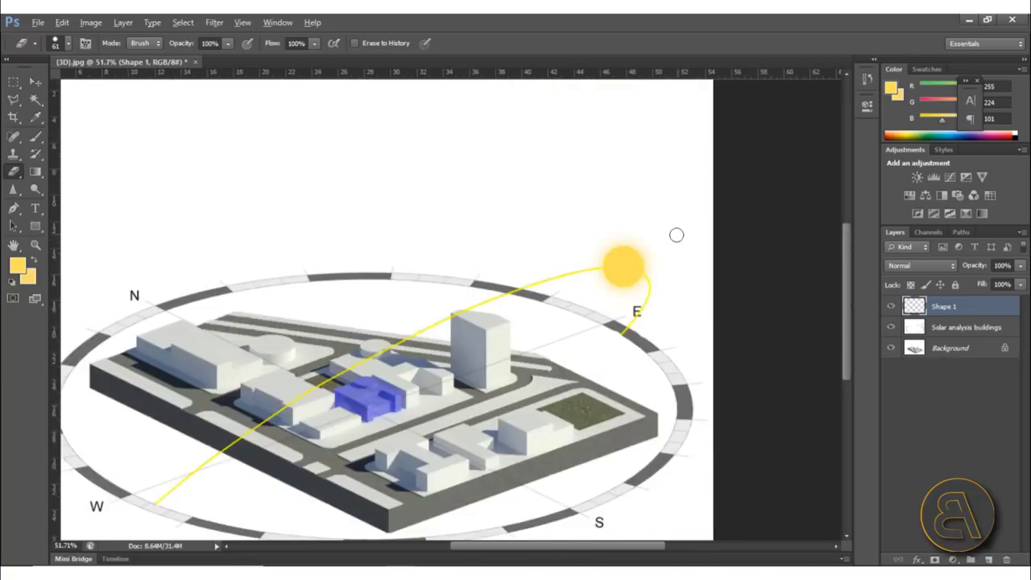
scroll(669, 265, "up", 2, "alt")
scroll(669, 265, "up", 2, "alt")
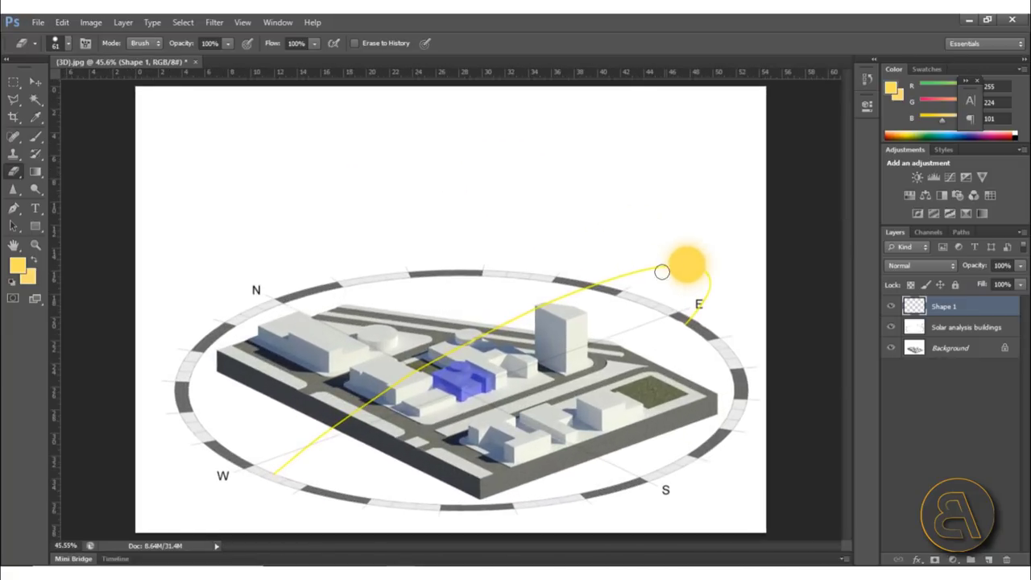
Start a text line in the blank area above the site and set its text colour to black
left_click(36, 208)
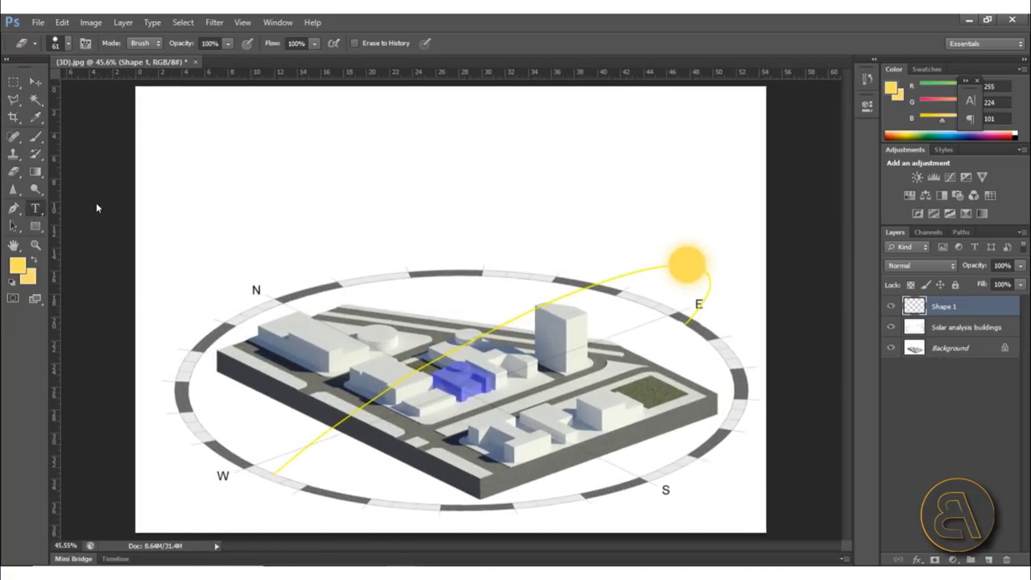
left_click(207, 177)
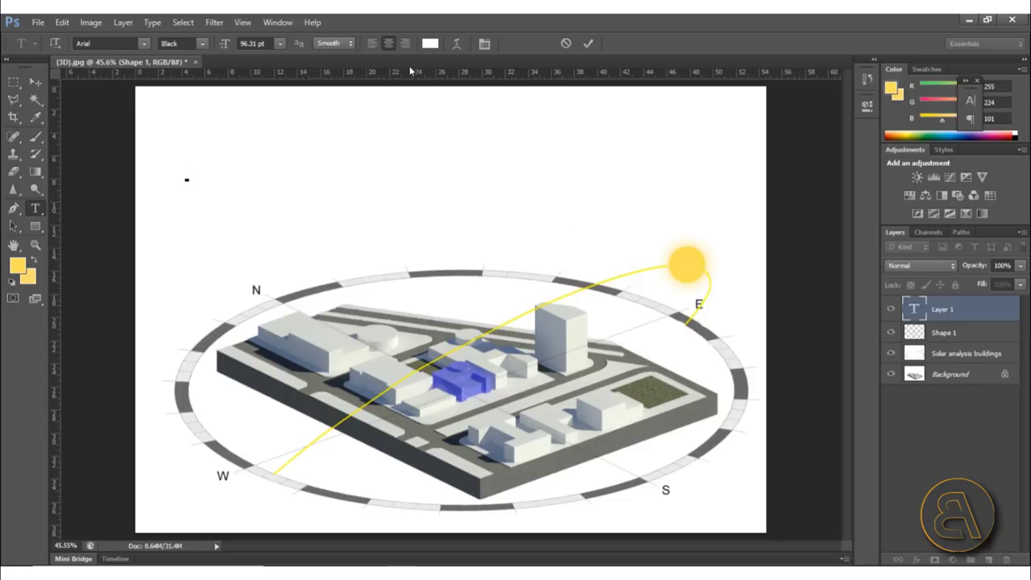
left_click(430, 43)
left_click_drag(517, 286, 695, 164)
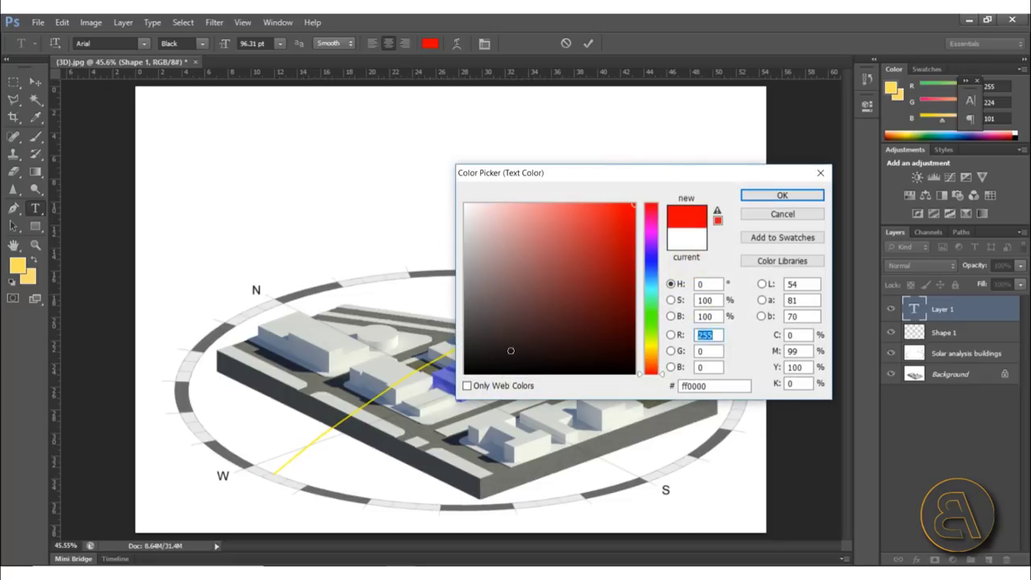
left_click_drag(537, 327, 464, 374)
left_click(754, 198)
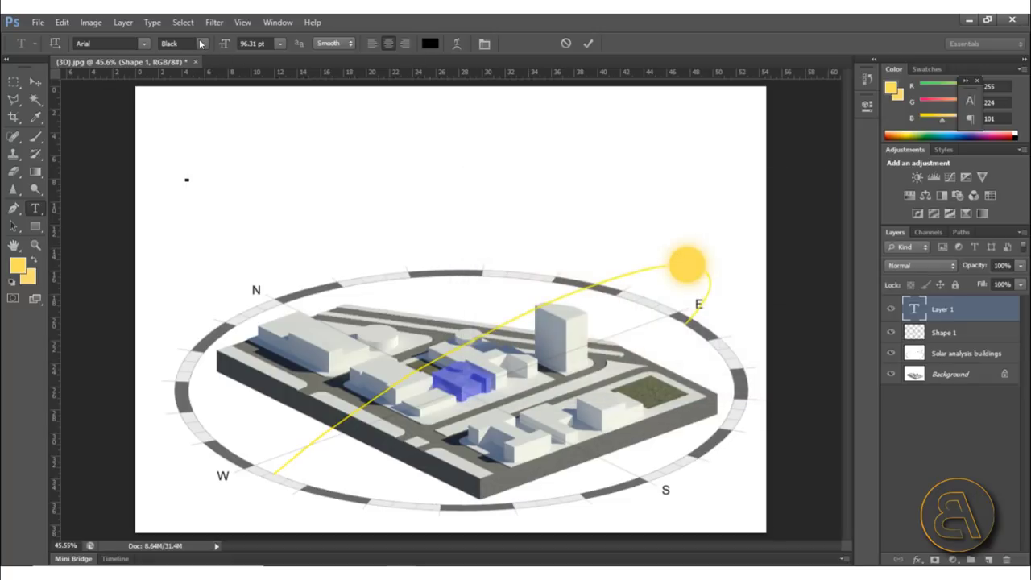
Enter the title SUN ANALYSIS, move it into the page's upper left corner and commit the text
type("SU")
type("N ANAL")
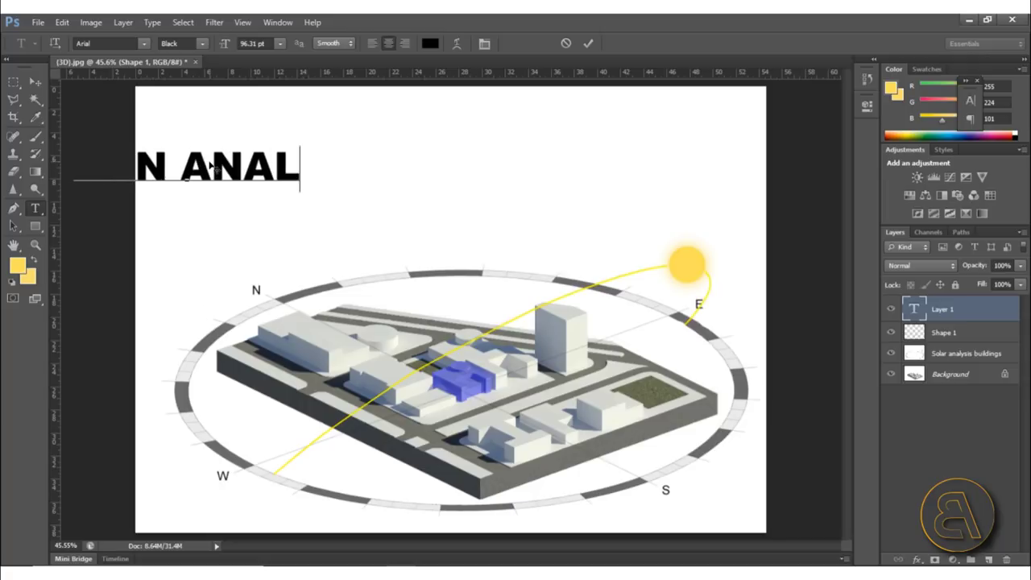
type("YSIS")
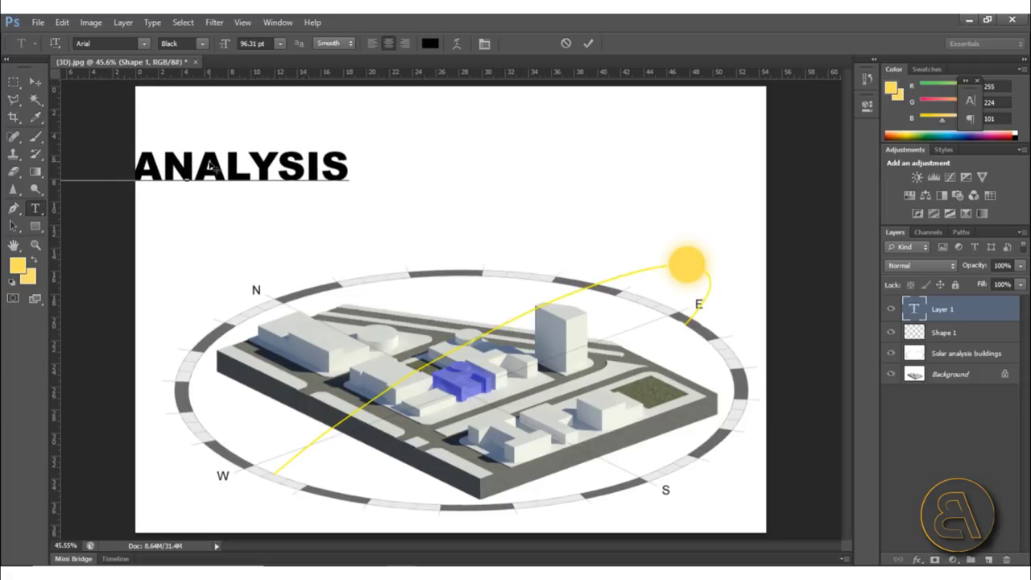
left_click_drag(294, 250, 418, 199)
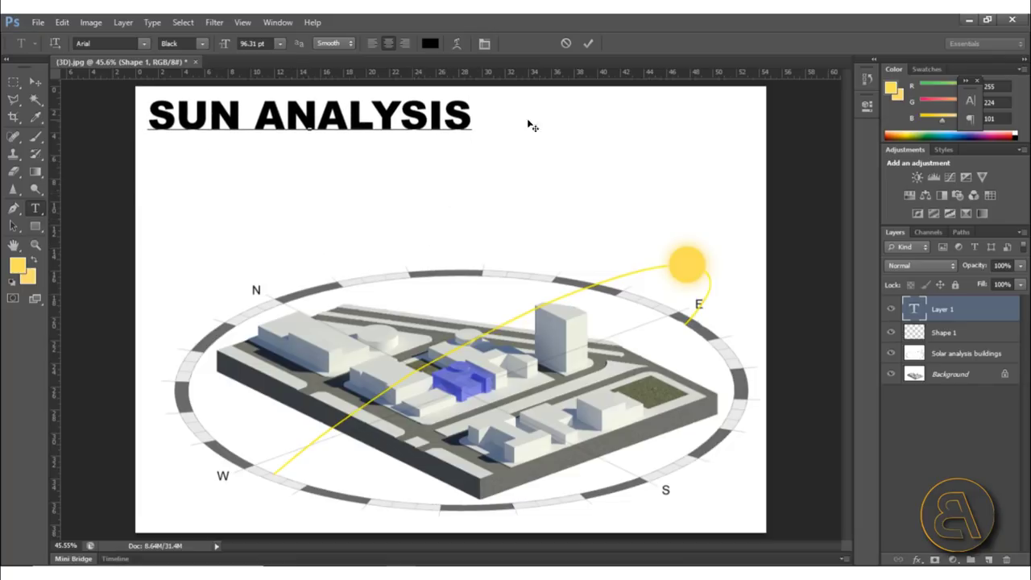
left_click(588, 45)
scroll(430, 207, "down", 3, "alt")
scroll(430, 207, "up", 2, "alt")
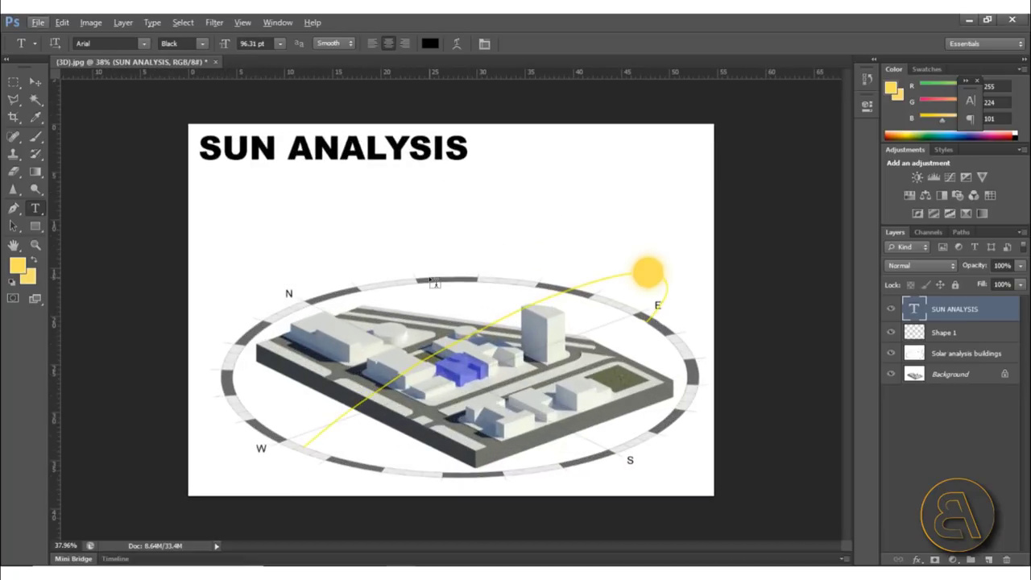
scroll(433, 283, "up", 1, "alt")
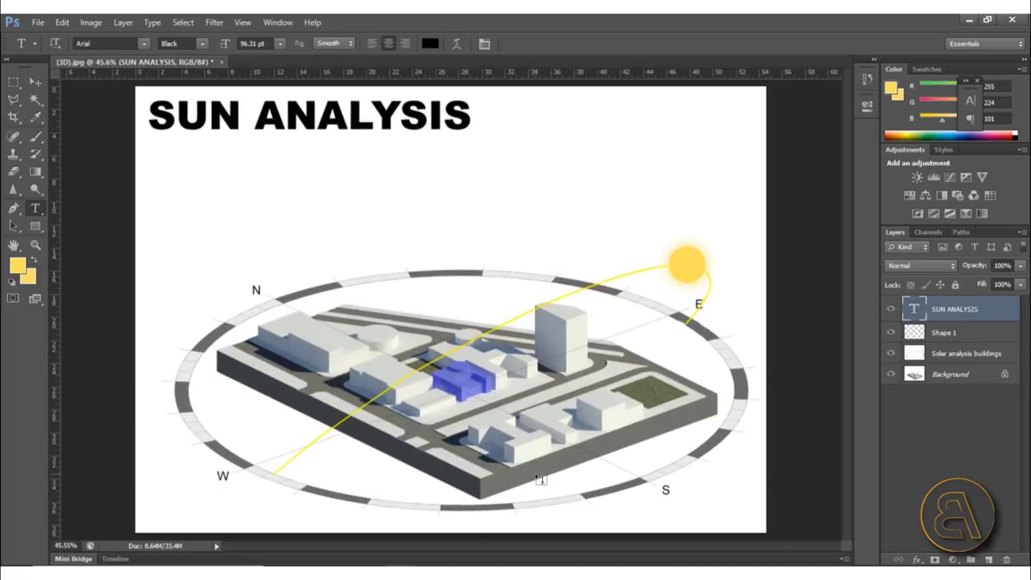